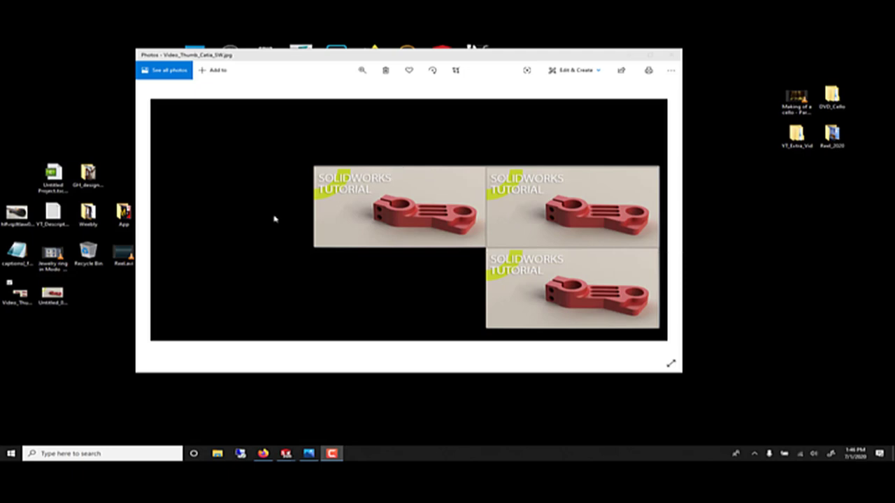
{"action": "double_click", "coordinate": [53, 294]}
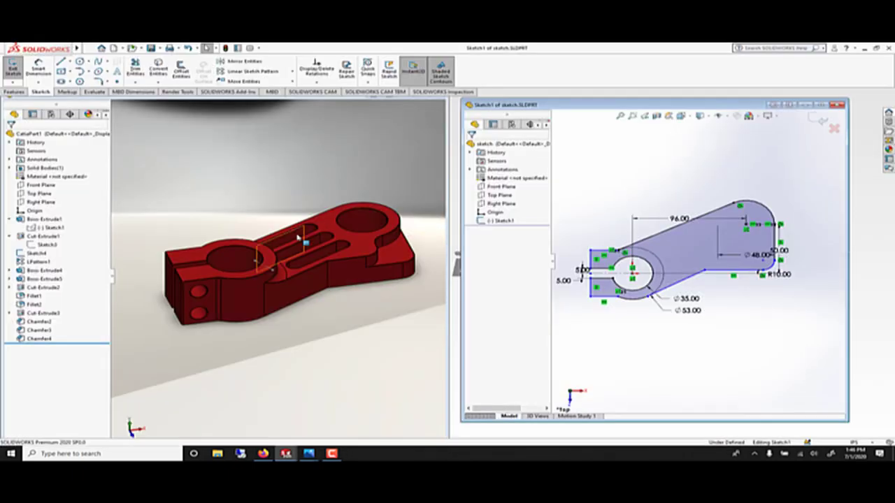
{"action": "middle_click_drag", "start_coordinate": [299, 235], "coordinate": [325, 238]}
{"action": "scroll", "coordinate": [657, 265], "scroll_direction": "down", "scroll_amount": 3}
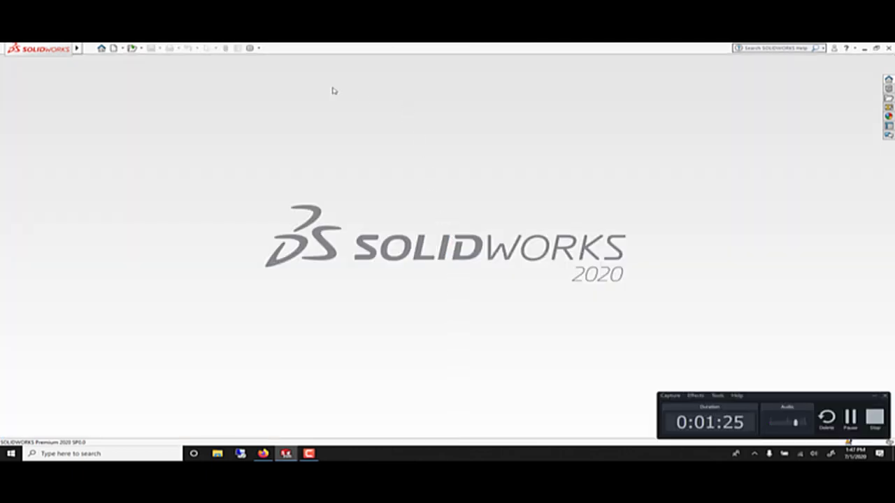
Create a new part document and start a sketch on the Top Plane.
{"action": "key", "text": "ctrl+n"}
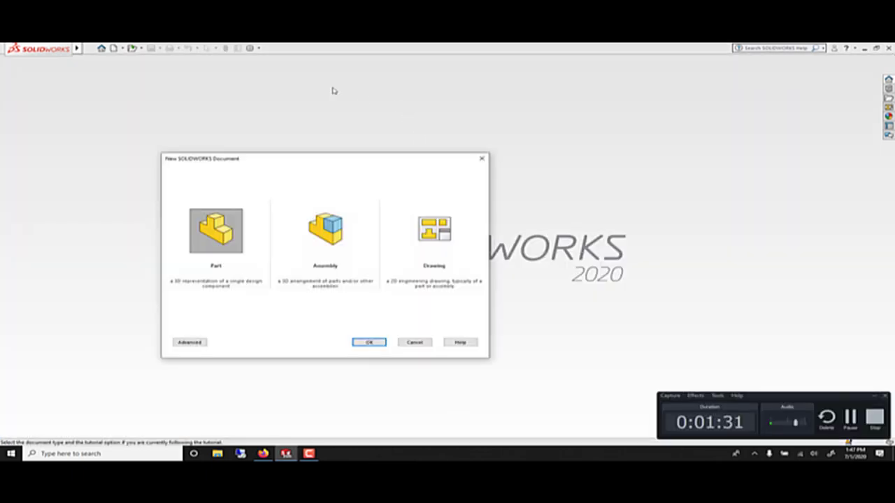
{"action": "left_click", "coordinate": [362, 341]}
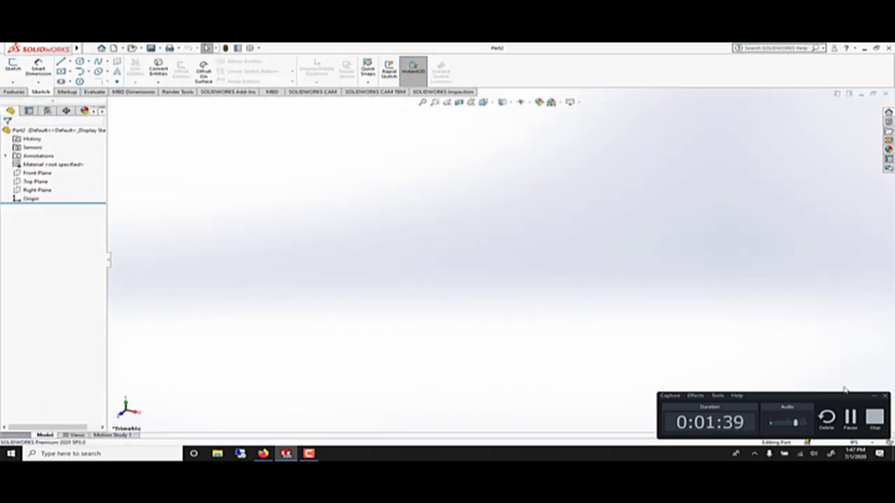
{"action": "left_click", "coordinate": [41, 182]}
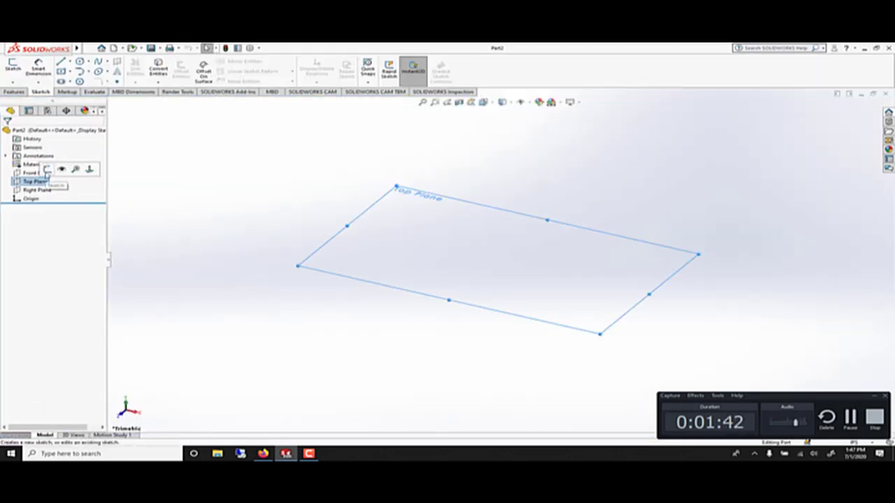
{"action": "left_click", "coordinate": [46, 170]}
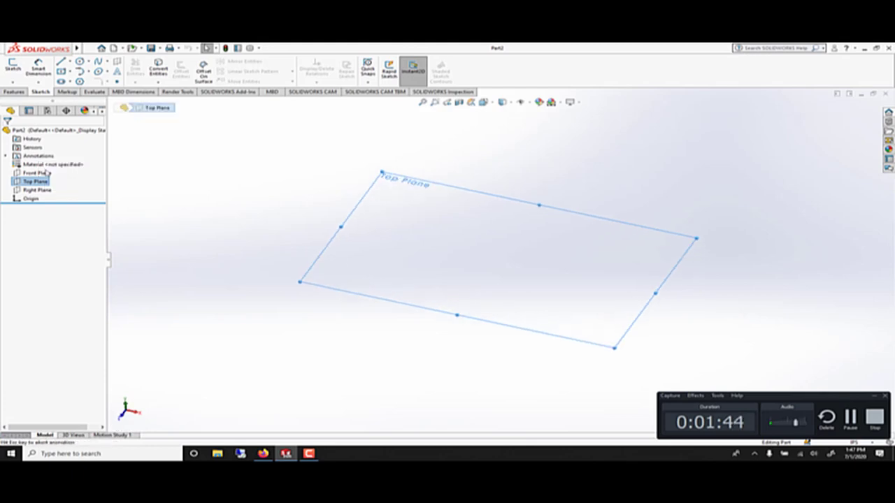
Place one sketch point at the origin and a second above and to its right, moving the second slightly farther away.
{"action": "left_click", "coordinate": [118, 82]}
{"action": "left_click", "coordinate": [590, 216]}
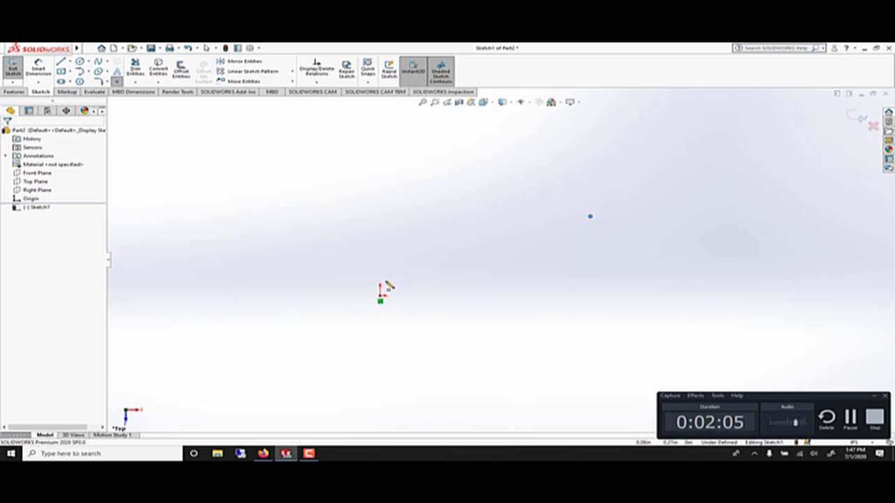
{"action": "key", "text": "Escape"}
{"action": "left_click", "coordinate": [380, 296]}
{"action": "left_click", "coordinate": [370, 286]}
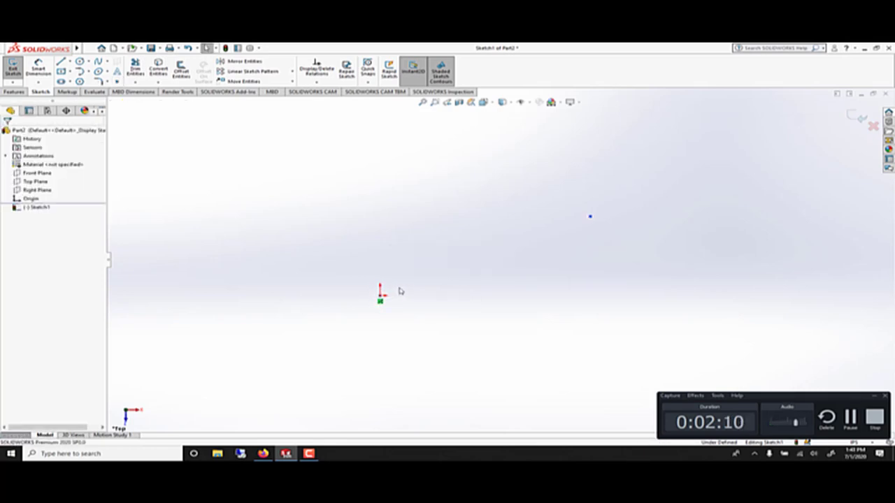
{"action": "mouse_move", "coordinate": [590, 217]}
{"action": "left_mouse_down"}
{"action": "mouse_move", "coordinate": [641, 197]}
{"action": "mouse_move", "coordinate": [617, 203]}
{"action": "left_mouse_up"}
{"action": "scroll", "coordinate": [533, 248], "scroll_direction": "down", "scroll_amount": 1}
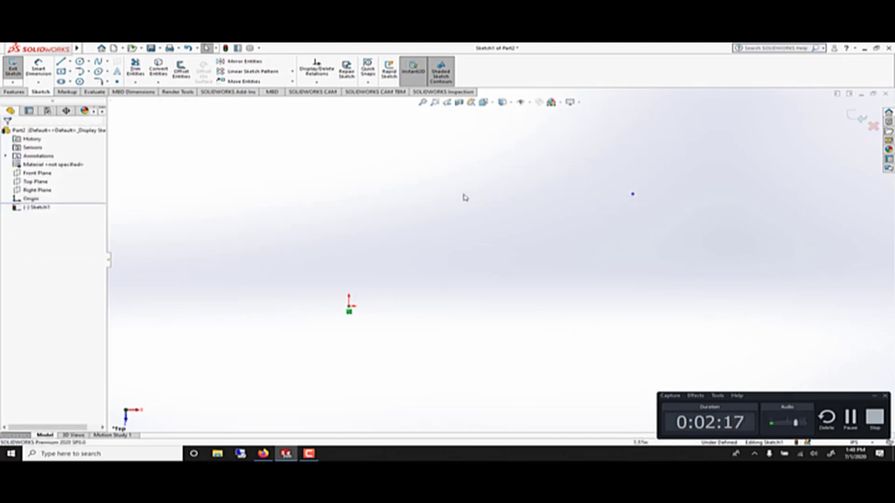
Dimension the horizontal distance between the origin and the upper-right point as 96.
{"action": "left_click", "coordinate": [38, 69]}
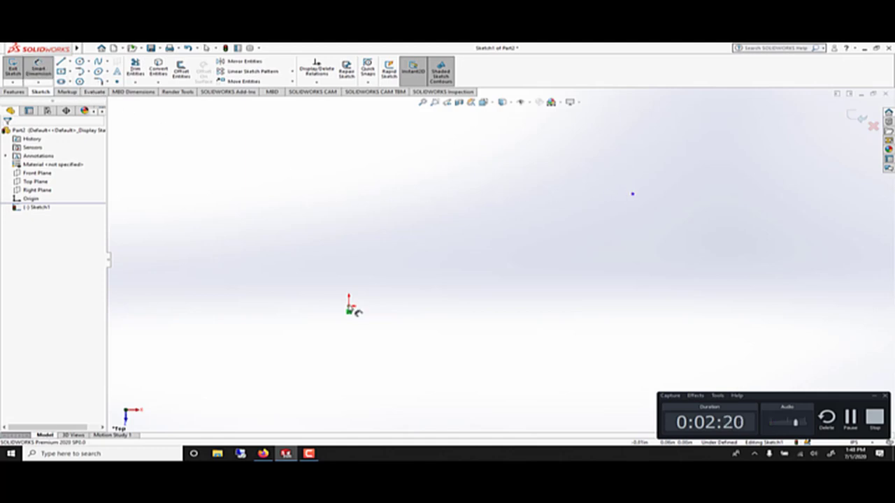
{"action": "left_click", "coordinate": [354, 312]}
{"action": "left_click", "coordinate": [633, 193]}
{"action": "left_click", "coordinate": [518, 180]}
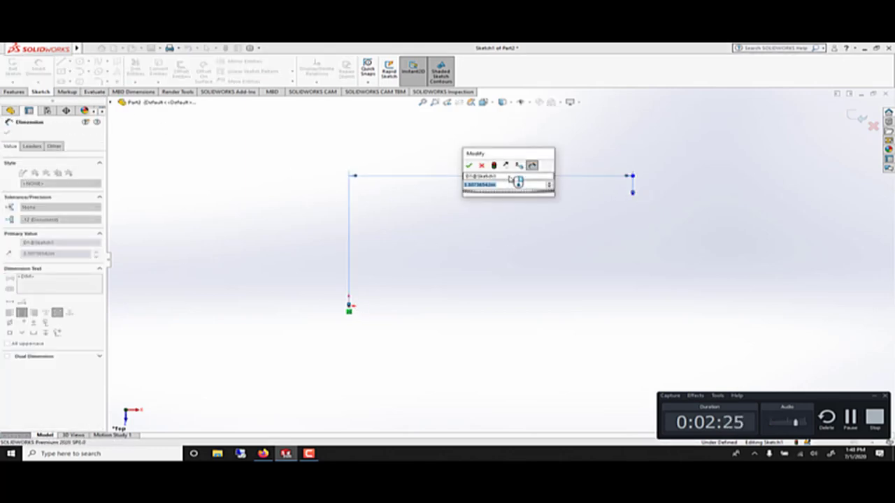
{"action": "type", "text": "96"}
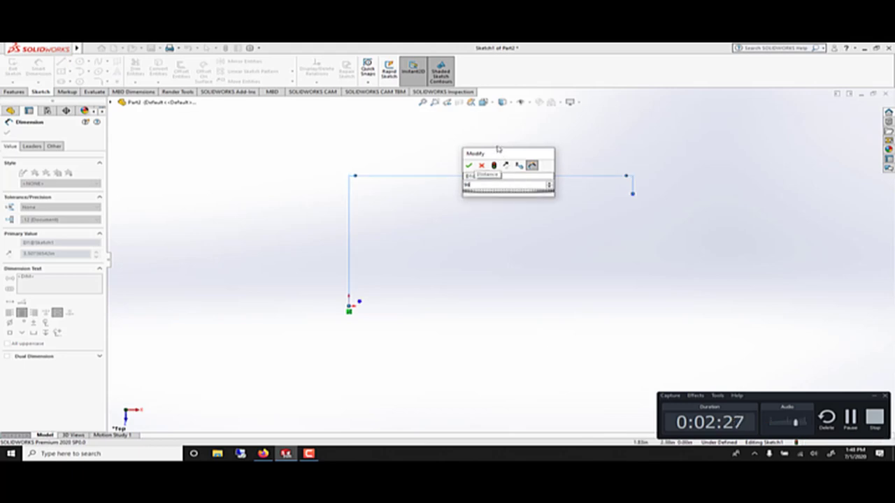
{"action": "key", "text": "Return"}
{"action": "scroll", "coordinate": [487, 240], "scroll_direction": "up", "scroll_amount": 2}
{"action": "scroll", "coordinate": [476, 236], "scroll_direction": "down", "scroll_amount": 1}
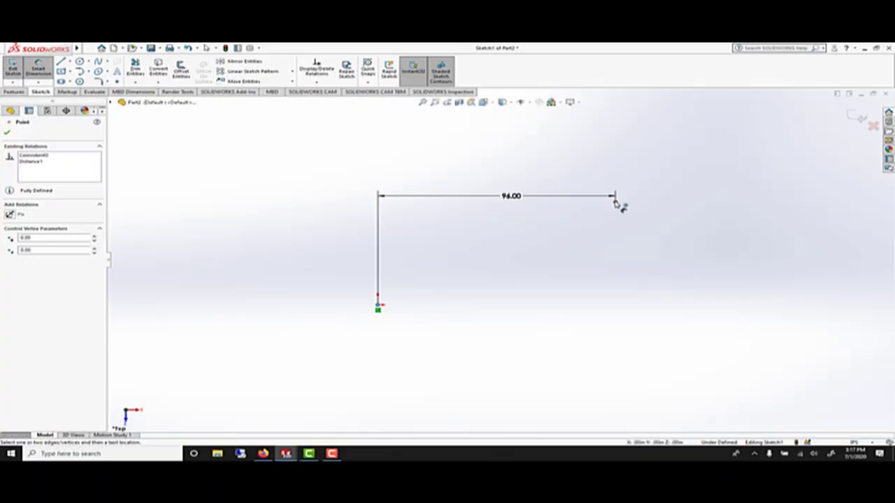
Dimension the vertical distance between the origin and the upper-right point as 50.
{"action": "mouse_move", "coordinate": [616, 203]}
{"action": "left_mouse_down"}
{"action": "mouse_move", "coordinate": [617, 258]}
{"action": "mouse_move", "coordinate": [658, 255]}
{"action": "mouse_move", "coordinate": [594, 241]}
{"action": "mouse_move", "coordinate": [668, 238]}
{"action": "left_mouse_up"}
{"action": "double_click", "coordinate": [668, 238]}
{"action": "key", "text": "Return"}
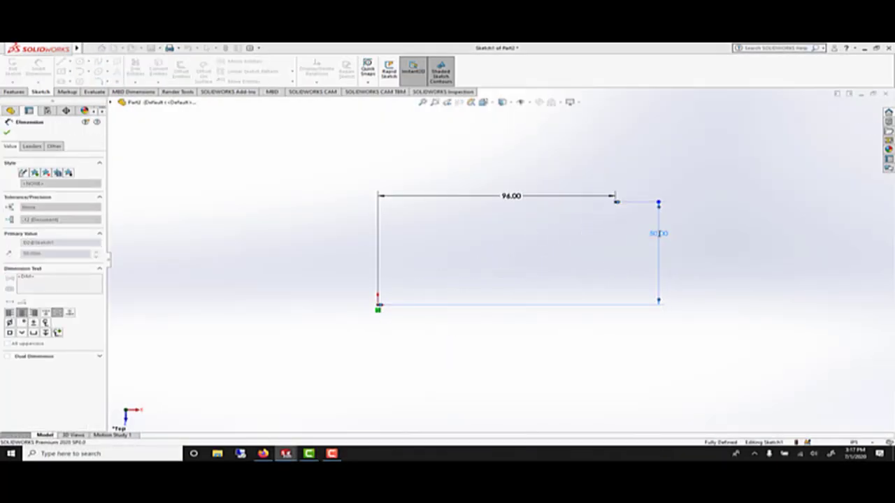
{"action": "left_click", "coordinate": [7, 133]}
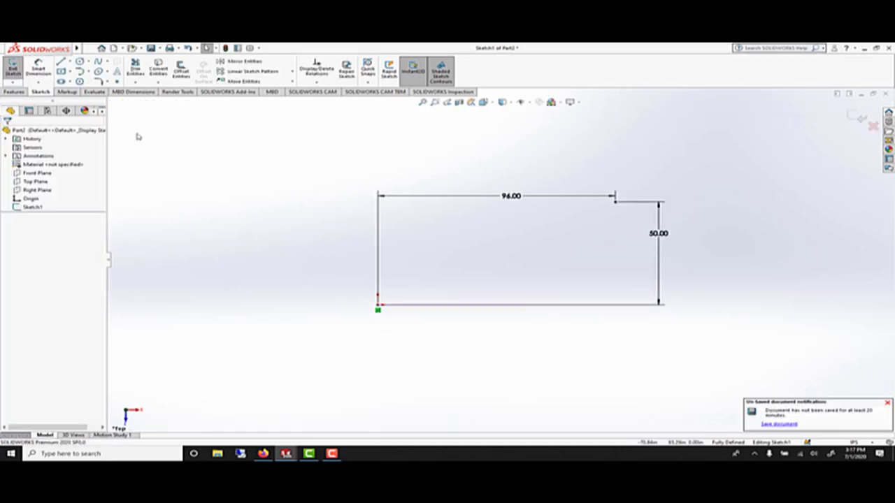
Draw two concentric circles with radii of about 27 and 39 at the origin, and one of about 21 at the upper-right point.
{"action": "left_click", "coordinate": [80, 62]}
{"action": "left_click", "coordinate": [378, 304]}
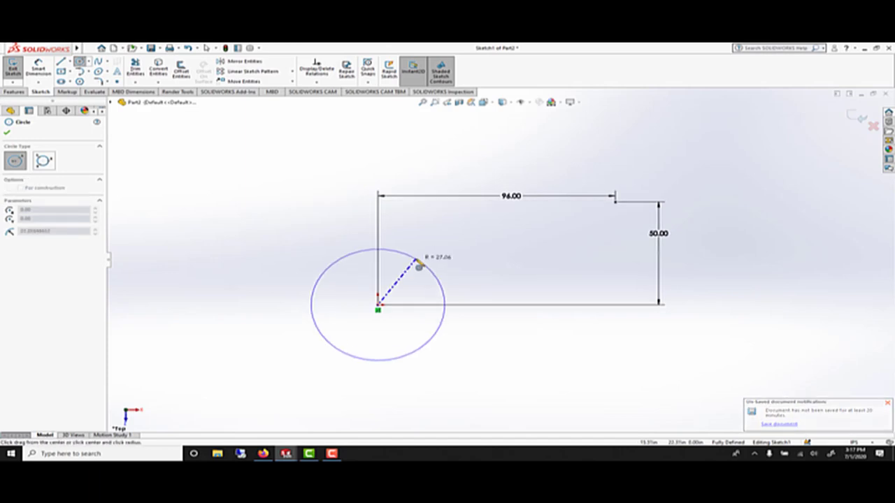
{"action": "left_click", "coordinate": [416, 260]}
{"action": "left_click", "coordinate": [377, 304]}
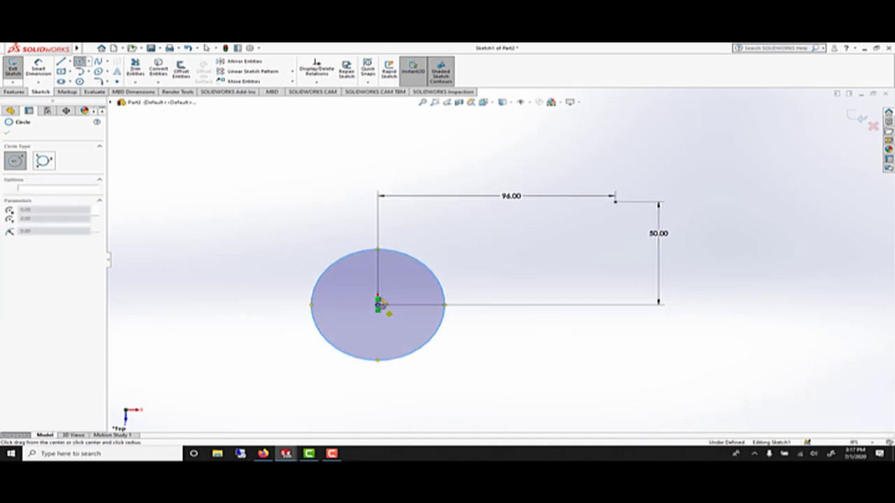
{"action": "left_click", "coordinate": [438, 236]}
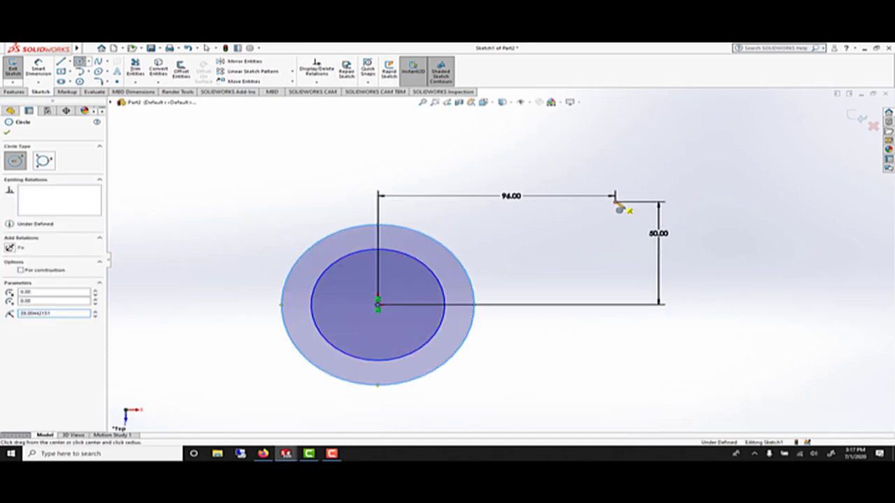
{"action": "left_click", "coordinate": [615, 202]}
{"action": "left_click", "coordinate": [630, 165]}
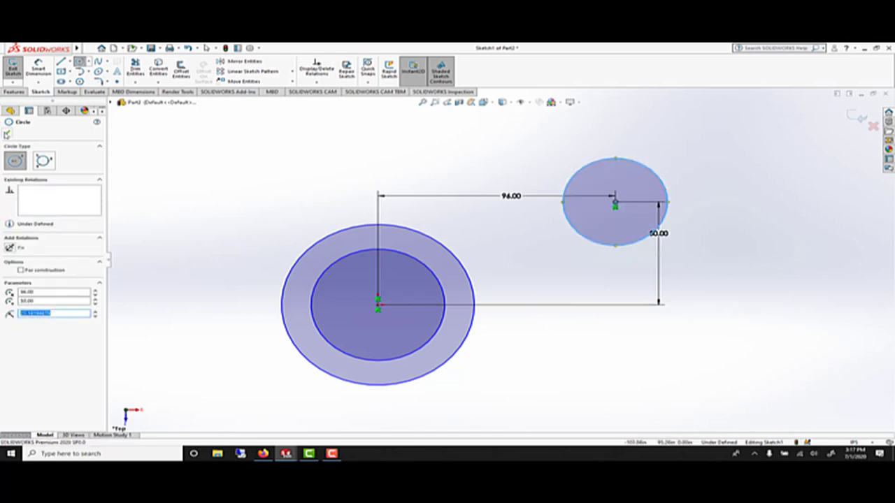
Dimension the larger circle at the origin with a diameter of 53.
{"action": "left_click", "coordinate": [38, 67]}
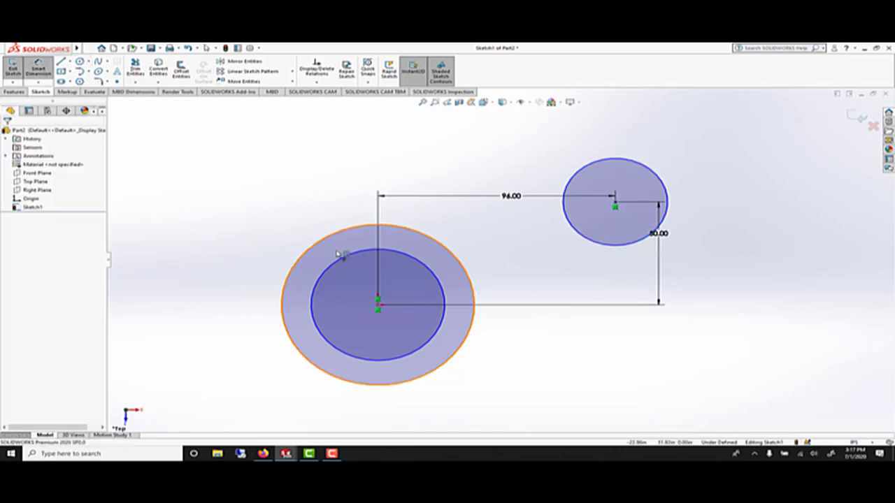
{"action": "left_click", "coordinate": [456, 353]}
{"action": "left_click", "coordinate": [495, 378]}
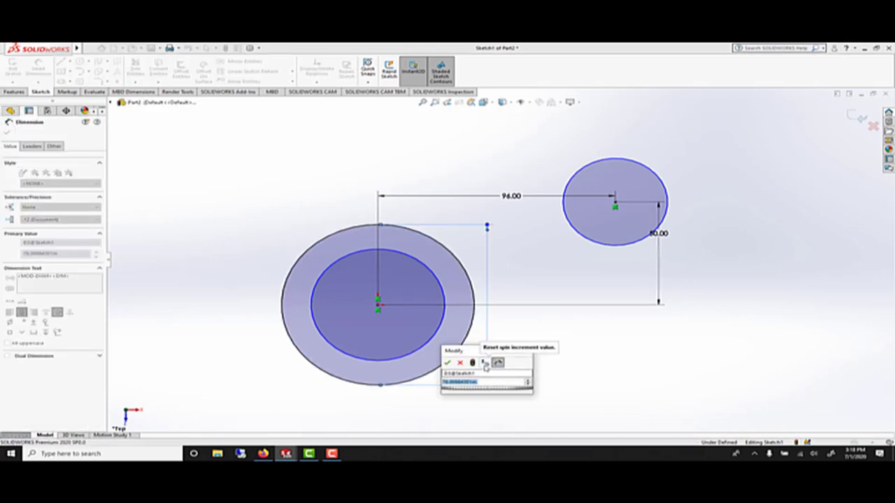
{"action": "type", "text": "53"}
{"action": "key", "text": "Return"}
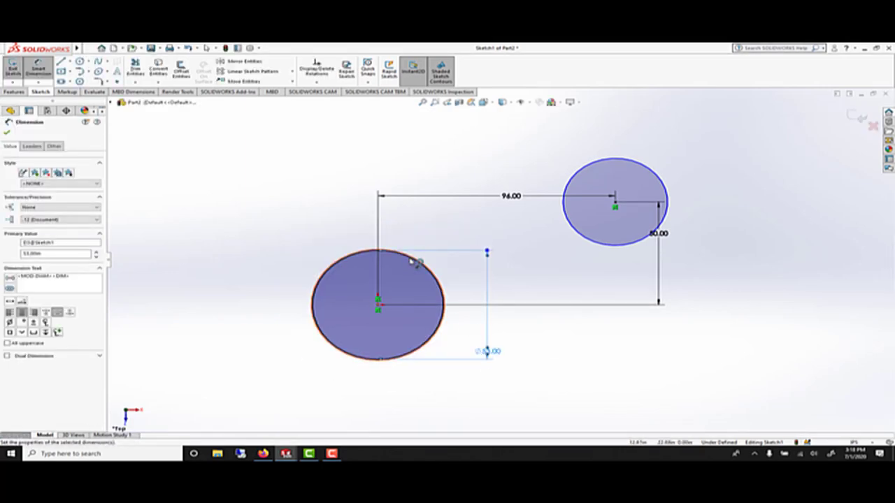
Dimension the other circle at the origin with a diameter of 35 and place its dimension below the circles.
{"action": "scroll", "coordinate": [434, 258], "scroll_direction": "down", "scroll_amount": 2}
{"action": "scroll", "coordinate": [449, 258], "scroll_direction": "down", "scroll_amount": 4}
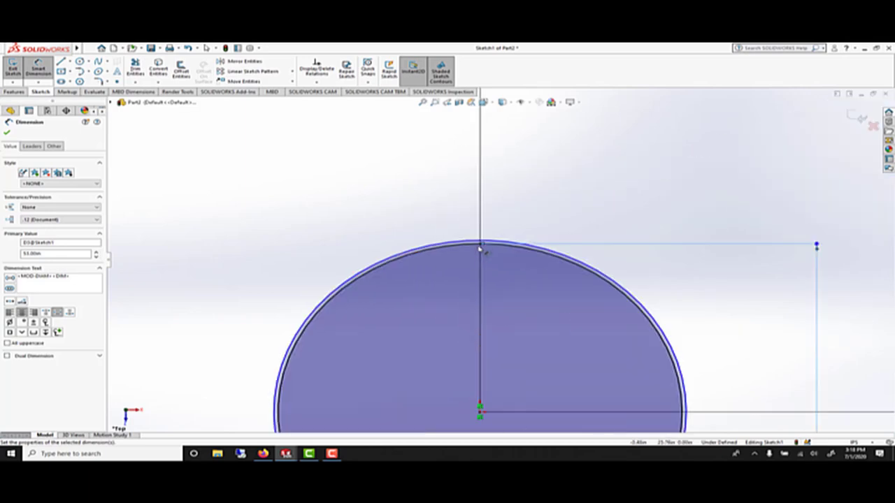
{"action": "left_click", "coordinate": [479, 243]}
{"action": "left_click", "coordinate": [651, 218]}
{"action": "type", "text": "38"}
{"action": "key", "text": "Return"}
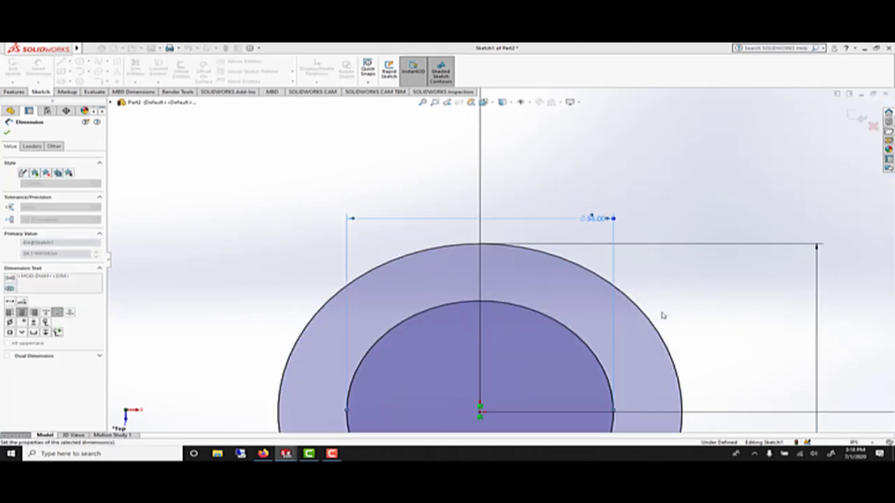
{"action": "scroll", "coordinate": [659, 315], "scroll_direction": "up", "scroll_amount": 3}
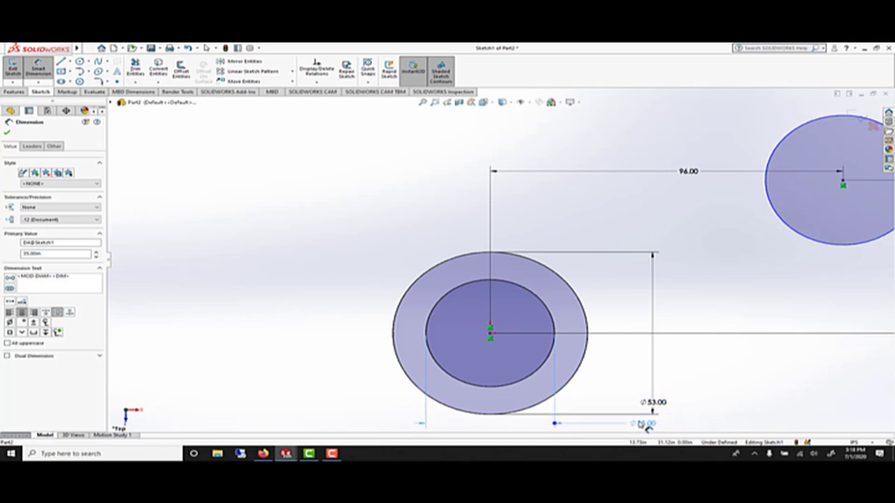
{"action": "left_click", "coordinate": [629, 416]}
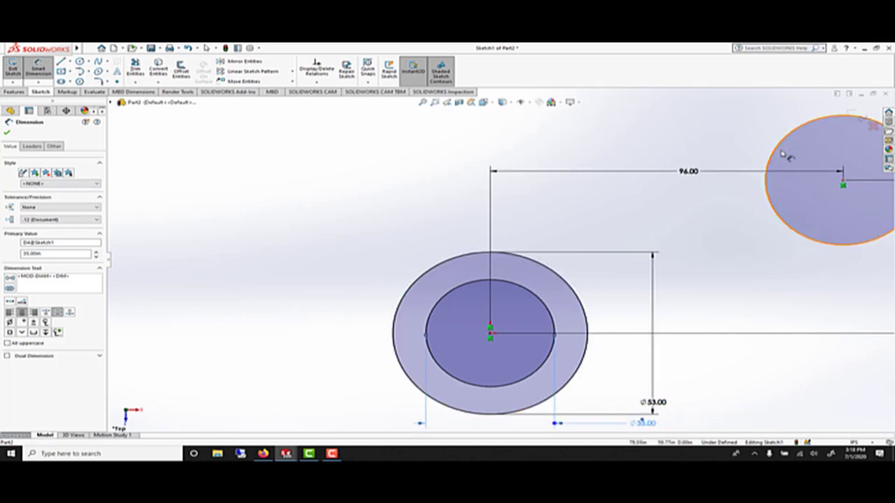
{"action": "key", "text": "Escape"}
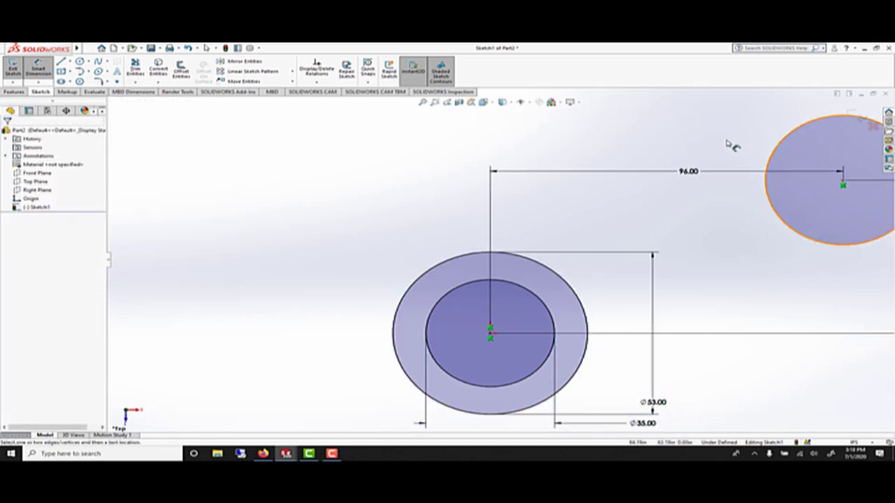
Dimension the circle at the upper-right point with a diameter of 48.
{"action": "left_click", "coordinate": [776, 161]}
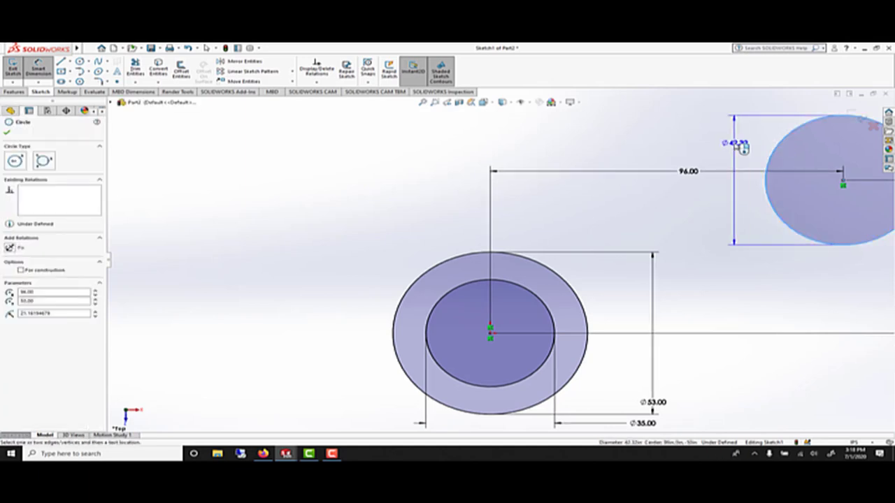
{"action": "left_click", "coordinate": [739, 148]}
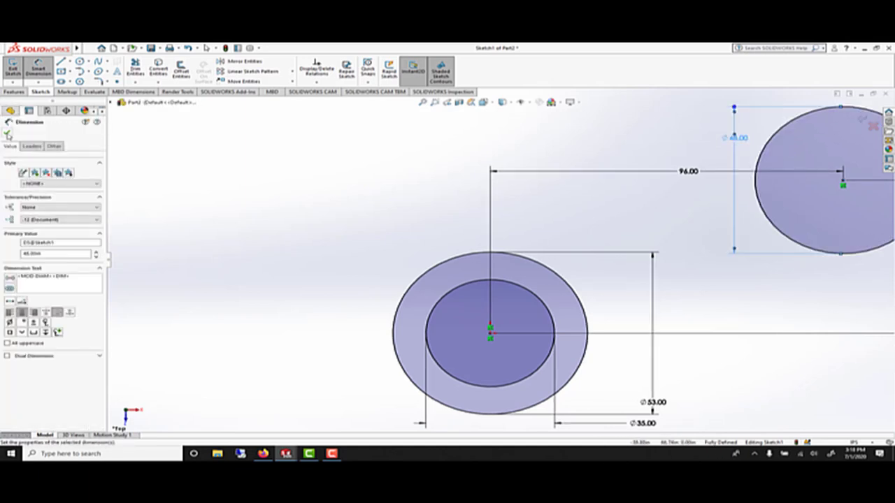
{"action": "left_click", "coordinate": [7, 133]}
Draw a line tangent to the upper sides of the 53 diameter circle and the 48 diameter circle.
{"action": "key", "text": "f"}
{"action": "key", "text": "z"}
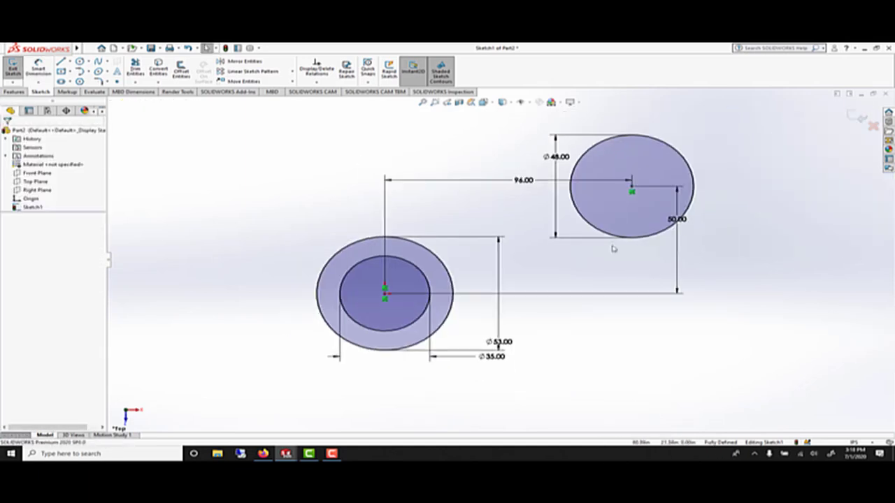
{"action": "scroll", "coordinate": [613, 248], "scroll_direction": "down", "scroll_amount": 2}
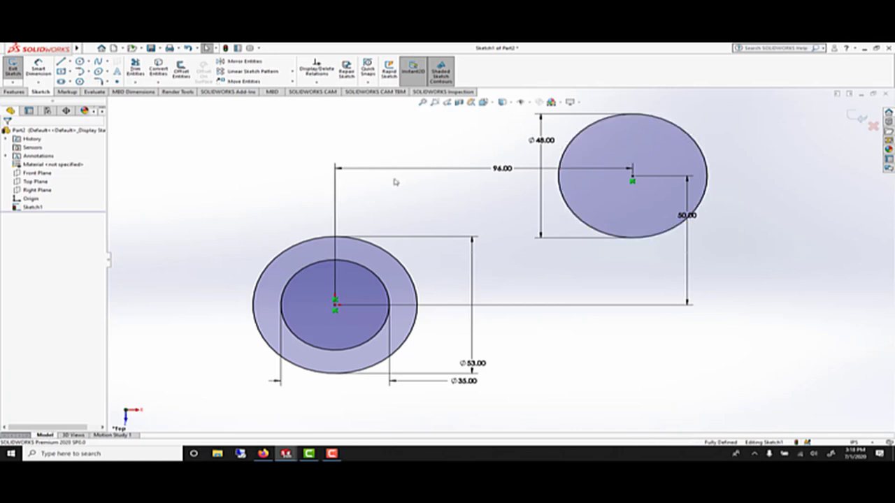
{"action": "left_click", "coordinate": [61, 61]}
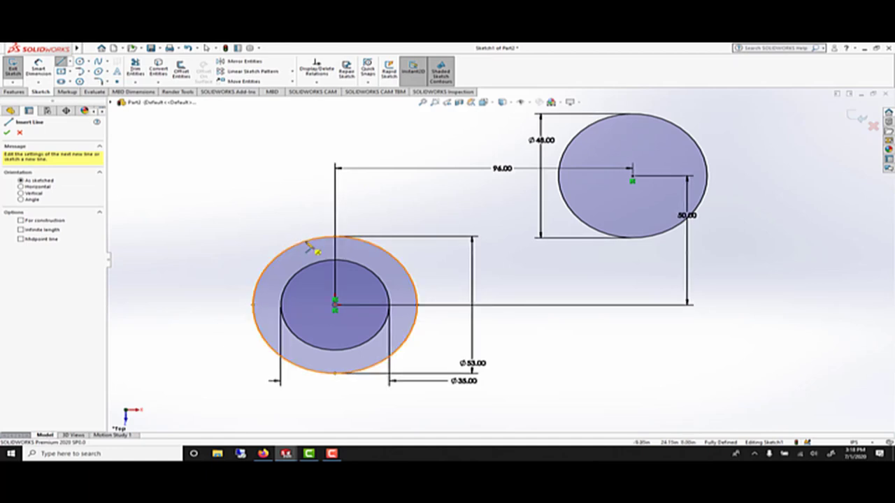
{"action": "left_click", "coordinate": [311, 240]}
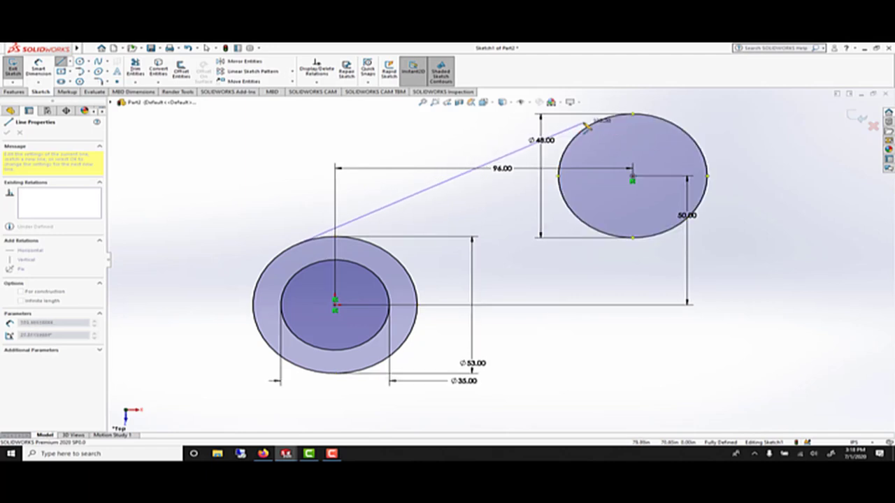
{"action": "left_click", "coordinate": [593, 120]}
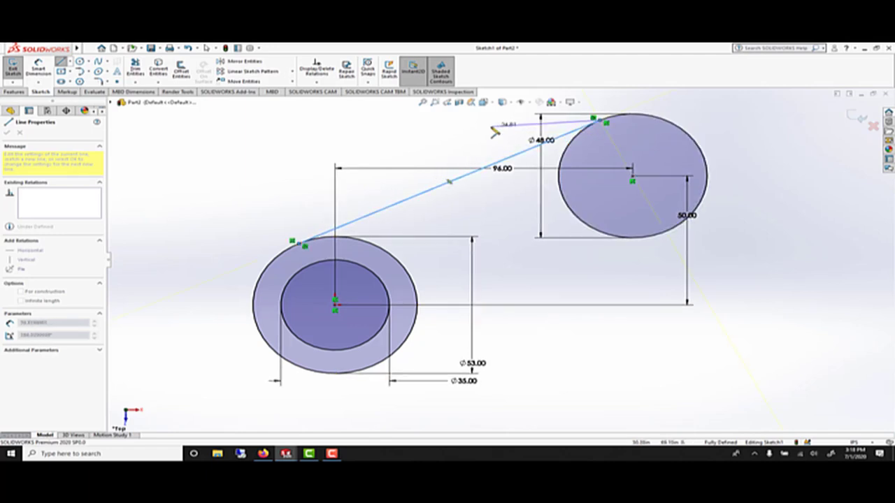
{"action": "right_click", "coordinate": [494, 131]}
{"action": "left_click", "coordinate": [512, 132]}
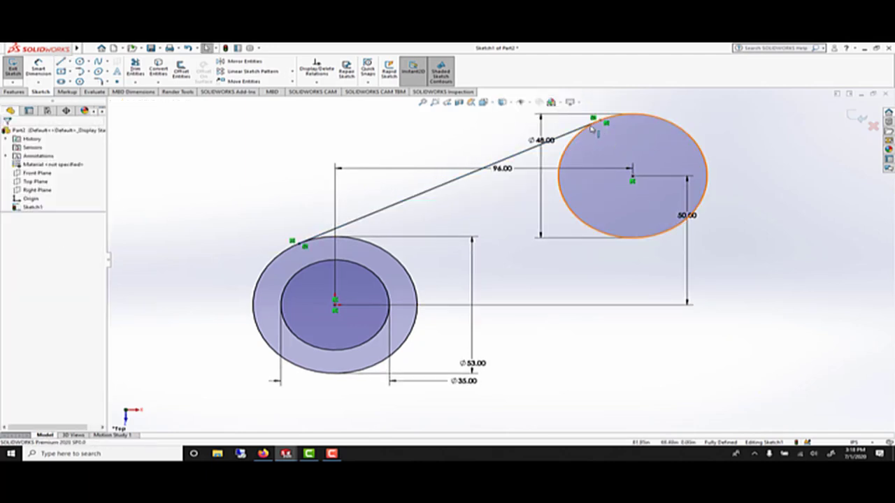
Check the relations between the upper tangent line and the 53 diameter circle.
{"action": "left_click", "coordinate": [348, 228]}
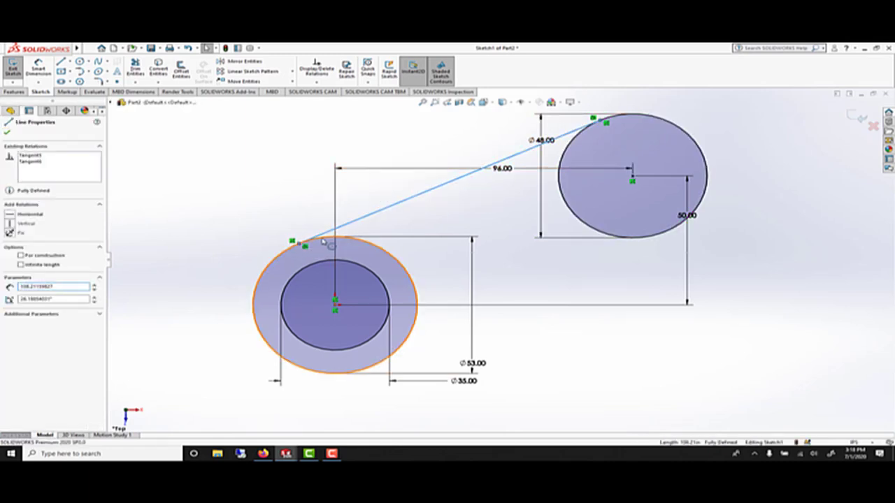
{"action": "left_click", "coordinate": [323, 241], "text": "ctrl"}
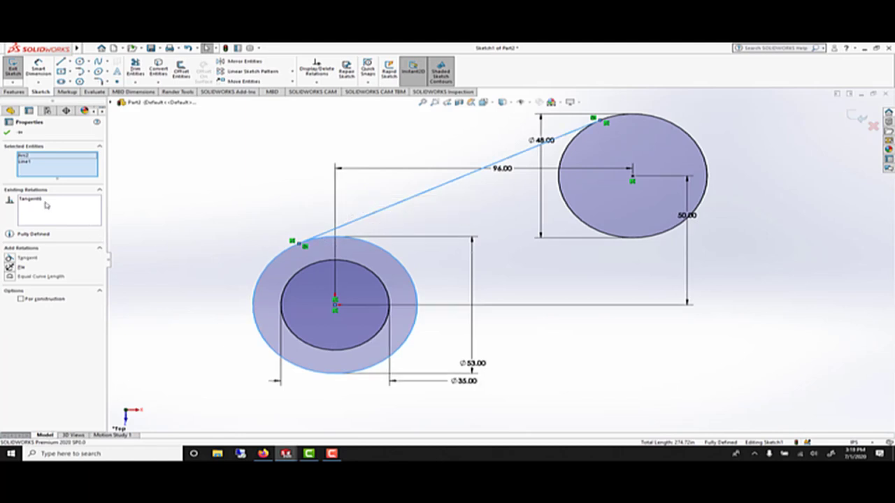
{"action": "left_click", "coordinate": [7, 132]}
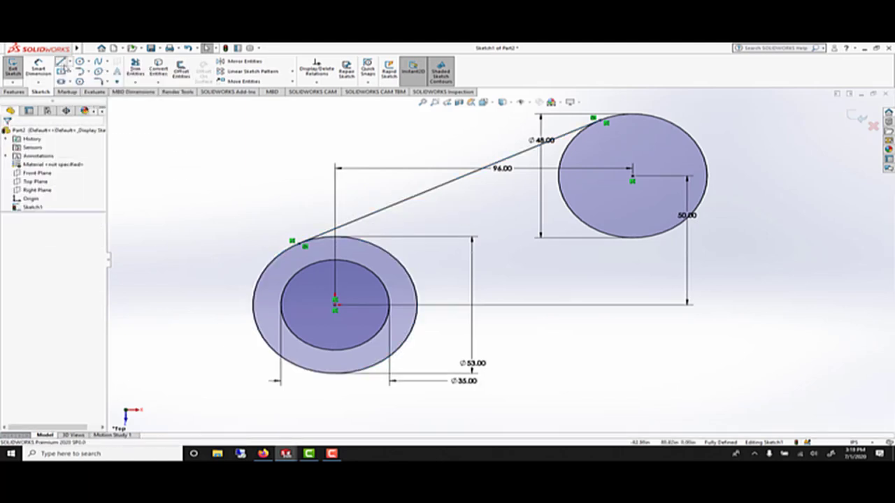
Draw a line tangent to the lower sides of the 53 diameter circle and the 48 diameter circle.
{"action": "left_click", "coordinate": [62, 62]}
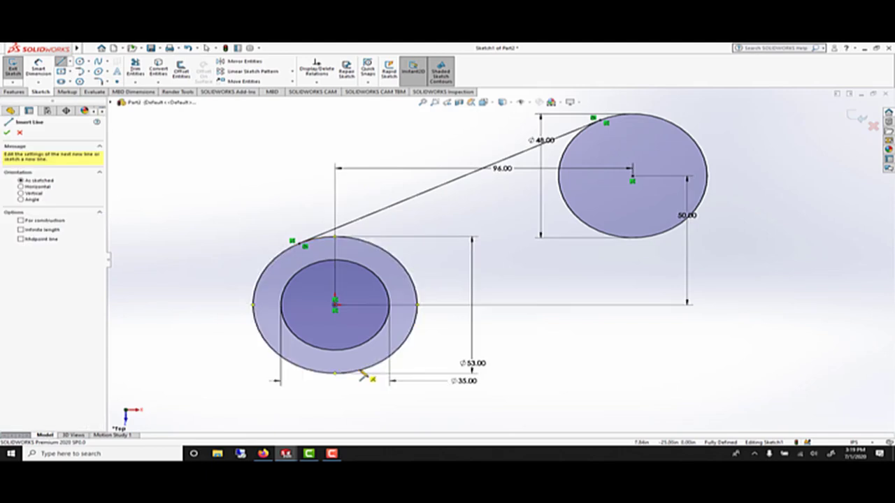
{"action": "left_click", "coordinate": [365, 373]}
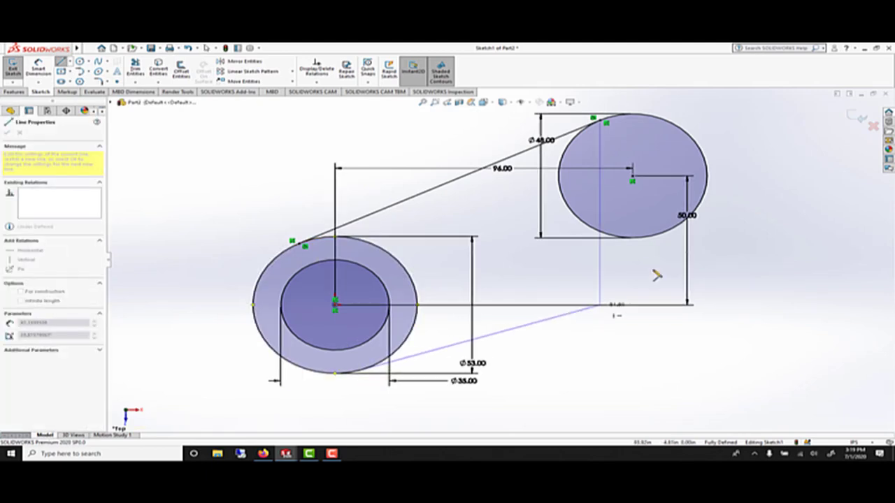
{"action": "left_click", "coordinate": [673, 236]}
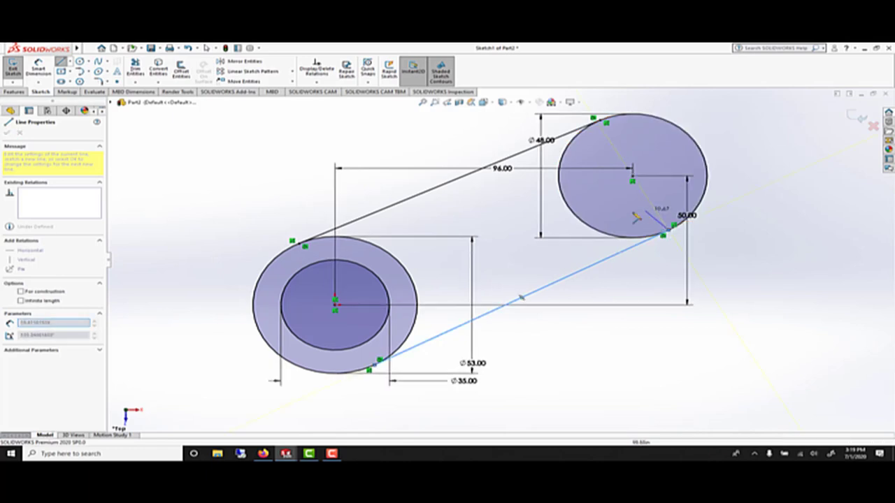
{"action": "right_click", "coordinate": [497, 220]}
{"action": "left_click", "coordinate": [505, 229]}
{"action": "key", "text": "Escape"}
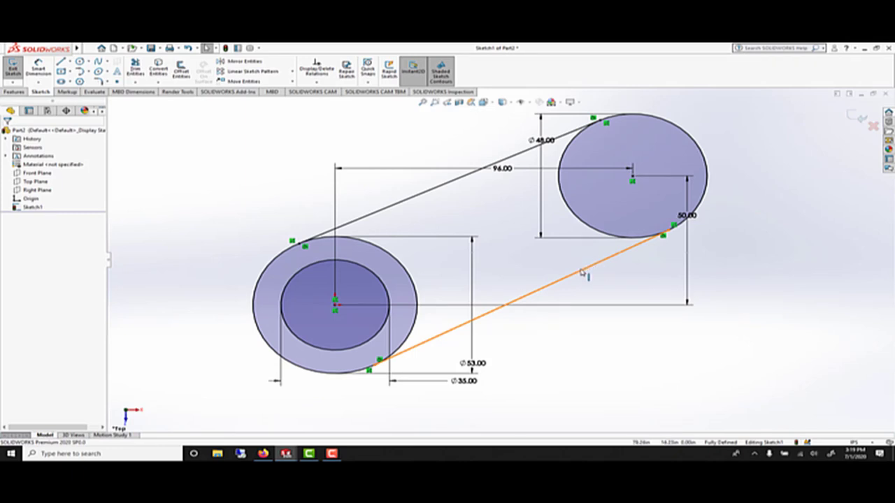
Delete the relation at the lower tangent line's end on the 48 diameter circle and dimension the line with a length of 50.
{"action": "left_click", "coordinate": [675, 225]}
{"action": "key", "text": "Delete"}
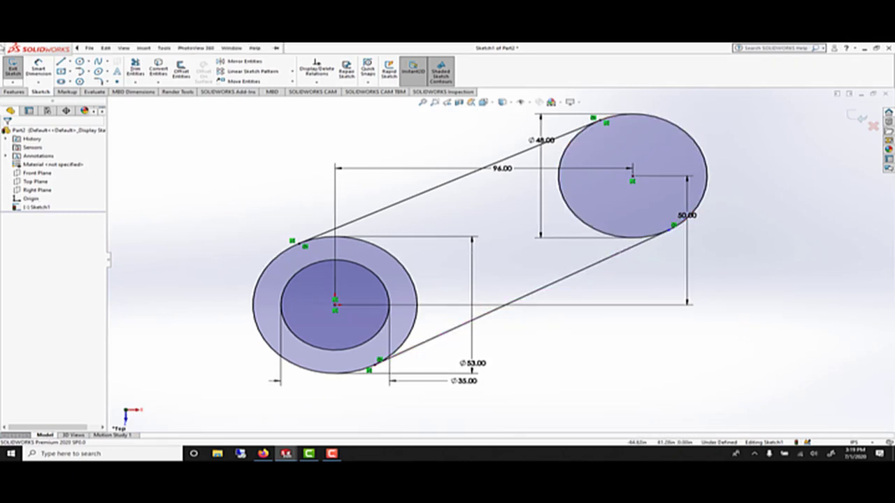
{"action": "left_click", "coordinate": [39, 67]}
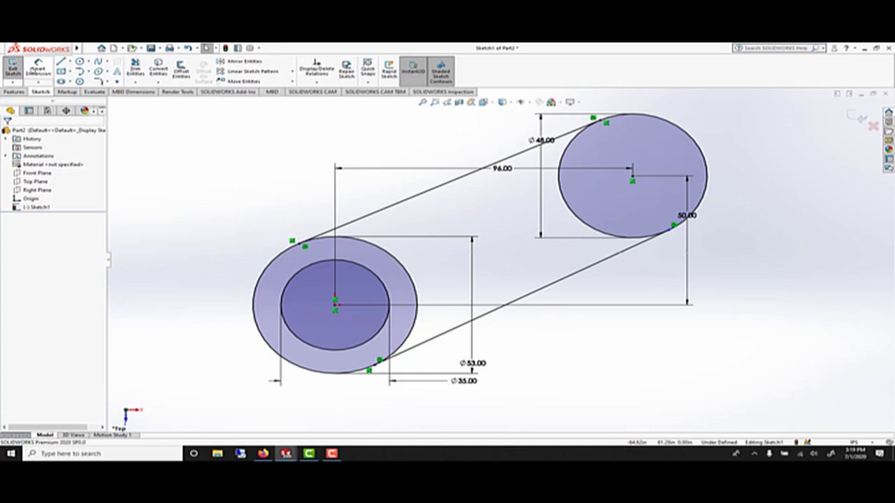
{"action": "left_click", "coordinate": [563, 283]}
{"action": "left_click", "coordinate": [568, 296]}
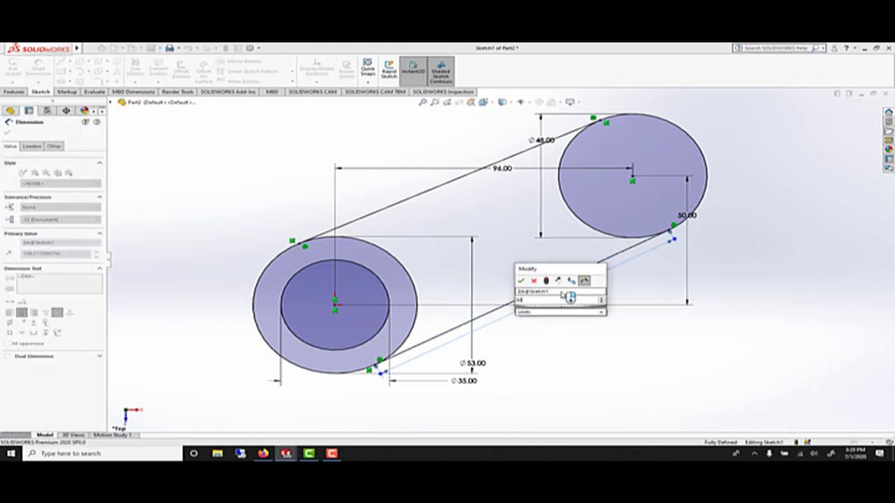
{"action": "type", "text": "50"}
{"action": "key", "text": "Return"}
{"action": "left_click", "coordinate": [8, 134]}
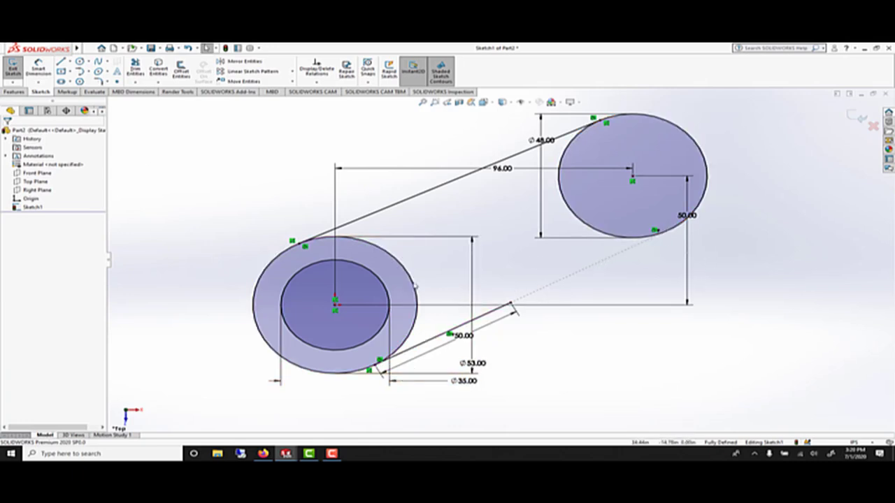
Draw a vertical line from below the 48 diameter circle up to that circle's right quadrant point.
{"action": "mouse_move", "coordinate": [77, 48]}
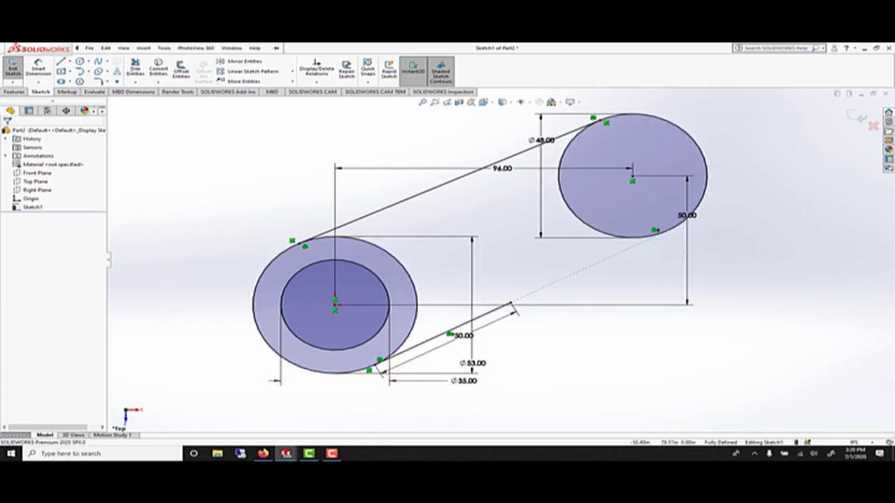
{"action": "left_click", "coordinate": [62, 62]}
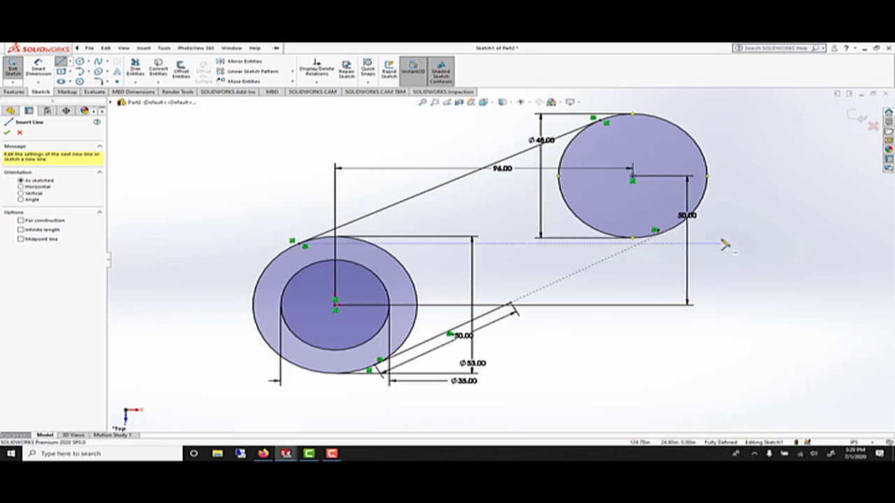
{"action": "left_click", "coordinate": [707, 320]}
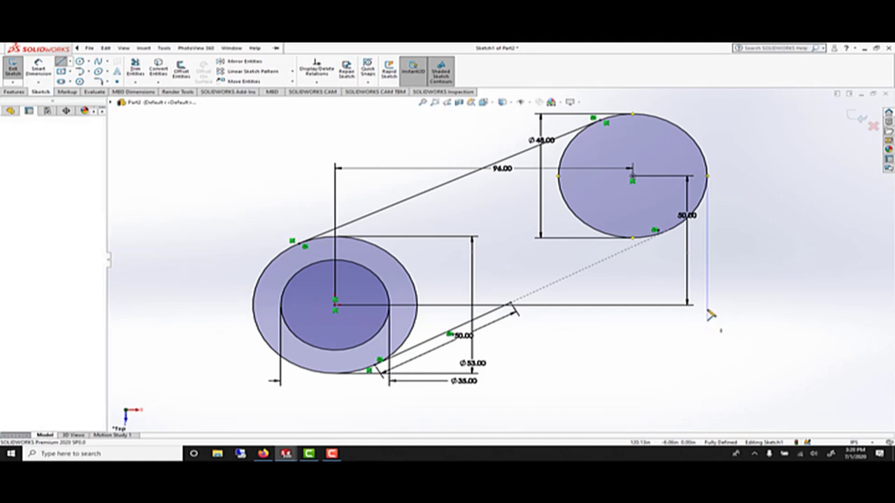
{"action": "left_click", "coordinate": [710, 177]}
{"action": "key", "text": "Escape"}
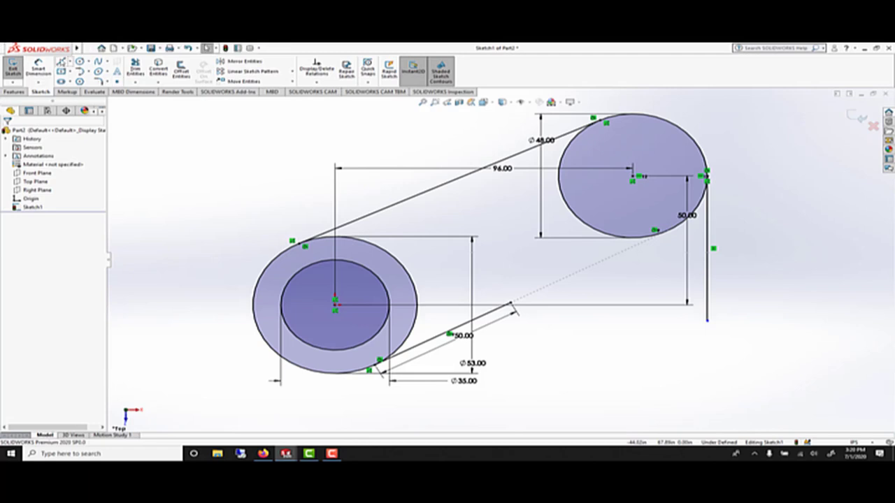
Draw a horizontal line from the free end of the 50 long tangent line and join its end to the vertical line.
{"action": "left_click", "coordinate": [61, 61]}
{"action": "left_click", "coordinate": [512, 304]}
{"action": "left_click", "coordinate": [736, 302]}
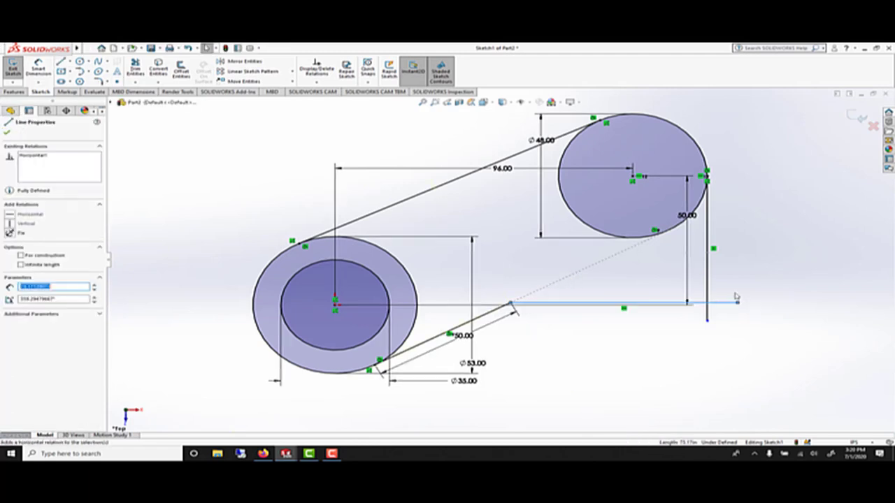
{"action": "left_click_drag", "start_coordinate": [738, 304], "coordinate": [708, 303]}
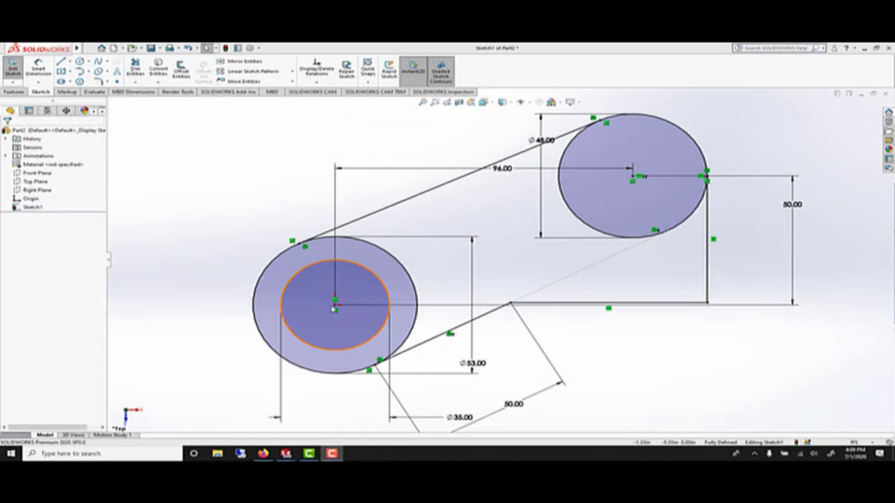
Draw a horizontal centerline about 43 long from the origin to beyond the left side of the 53 diameter circle.
{"action": "left_click", "coordinate": [69, 62]}
{"action": "left_click", "coordinate": [80, 81]}
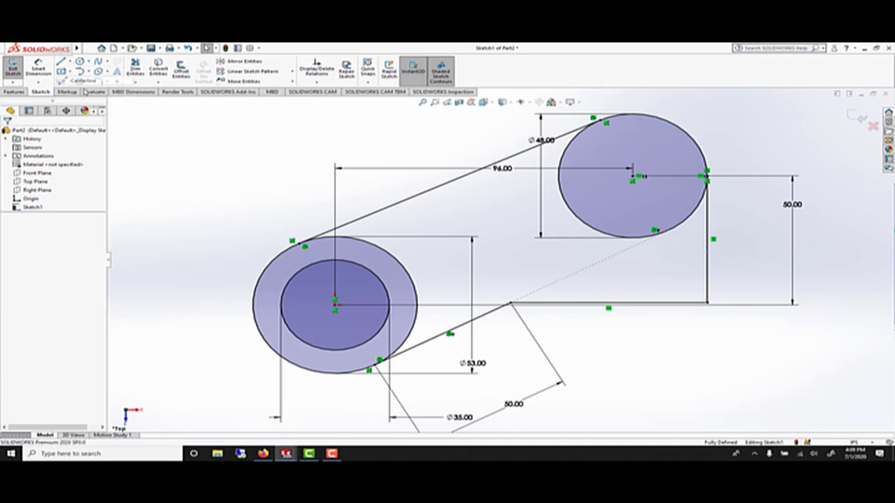
{"action": "left_click", "coordinate": [203, 305]}
{"action": "key", "text": "Escape"}
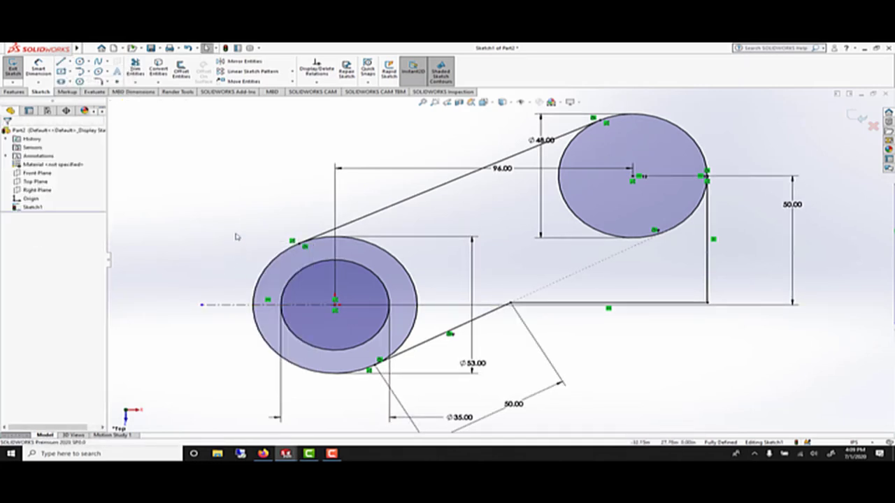
Offset the horizontal centerline by 5 to both sides, keeping the base line as construction geometry.
{"action": "left_click", "coordinate": [183, 76]}
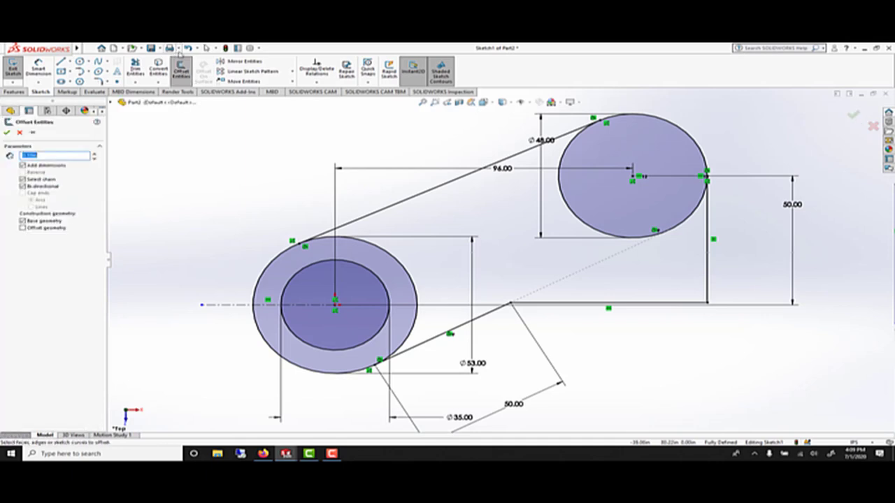
{"action": "left_click", "coordinate": [236, 306]}
{"action": "type", "text": "9"}
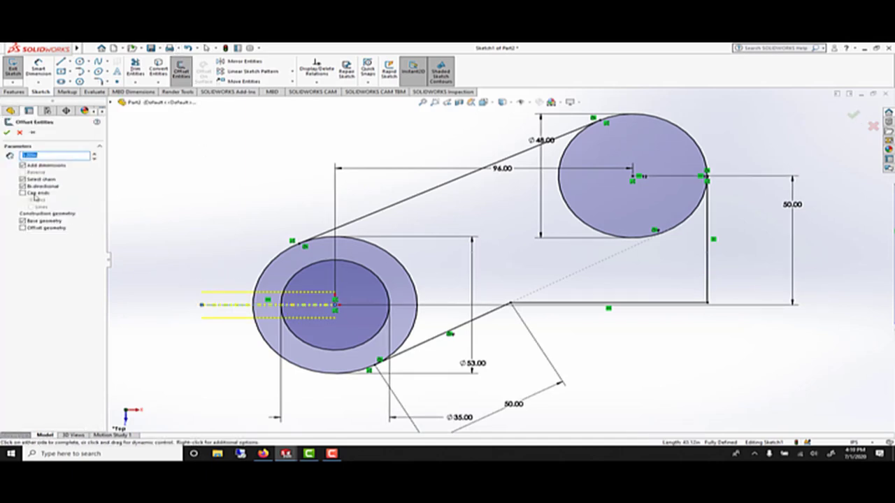
{"action": "left_click", "coordinate": [28, 187]}
{"action": "left_click", "coordinate": [7, 132]}
Draw a vertical line about 14 long upward from the left end of the upper offset line.
{"action": "left_click", "coordinate": [60, 61]}
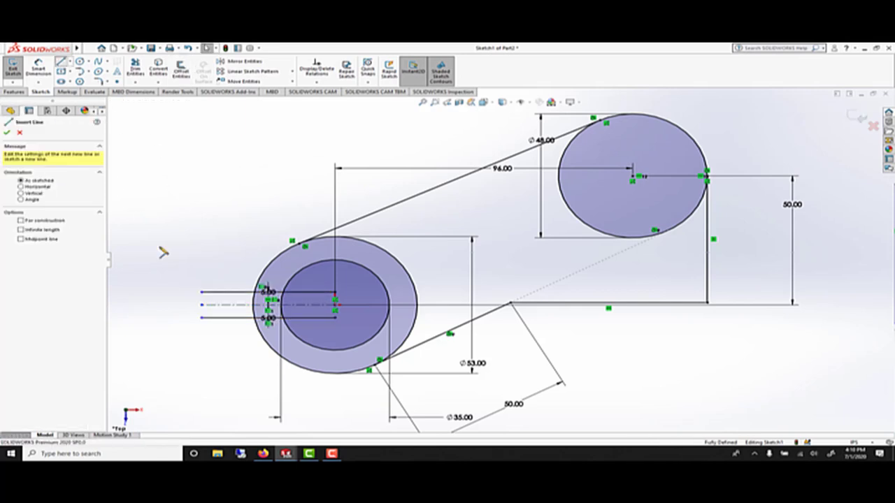
{"action": "left_click", "coordinate": [202, 292]}
{"action": "left_click", "coordinate": [201, 256]}
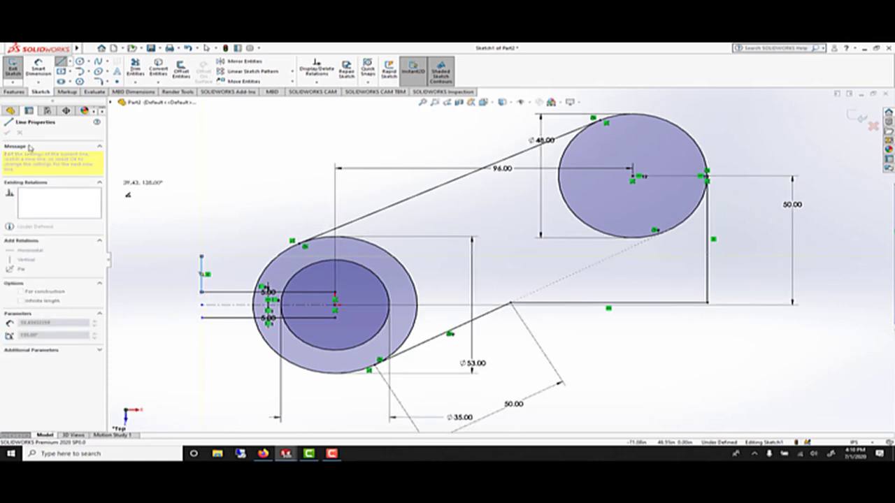
{"action": "right_click", "coordinate": [184, 198]}
{"action": "left_click", "coordinate": [198, 202]}
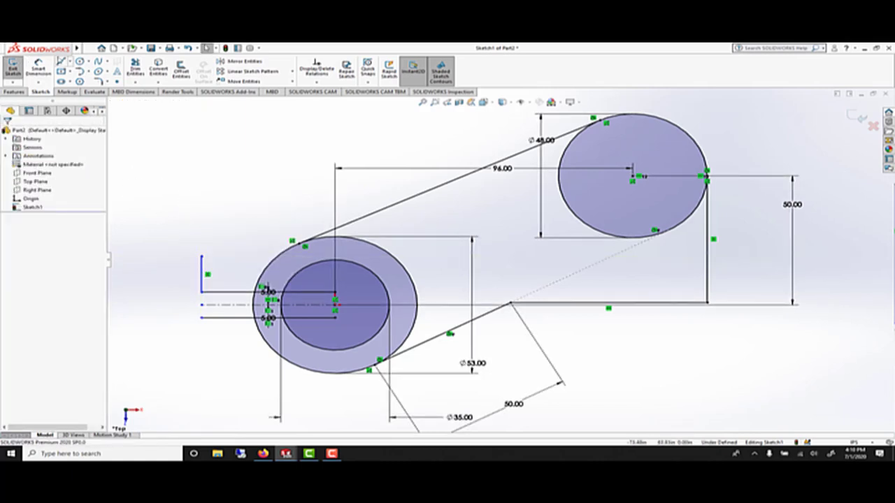
Draw a line about 18 long downward from the left end of the lower offset line and make it vertical.
{"action": "left_click", "coordinate": [60, 61]}
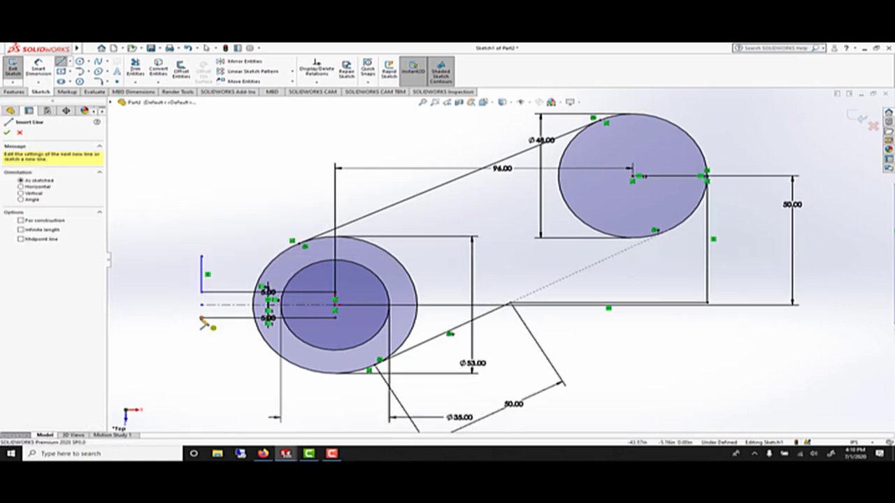
{"action": "left_click", "coordinate": [202, 319]}
{"action": "left_click", "coordinate": [205, 365]}
{"action": "key", "text": "Escape"}
{"action": "left_click", "coordinate": [203, 342]}
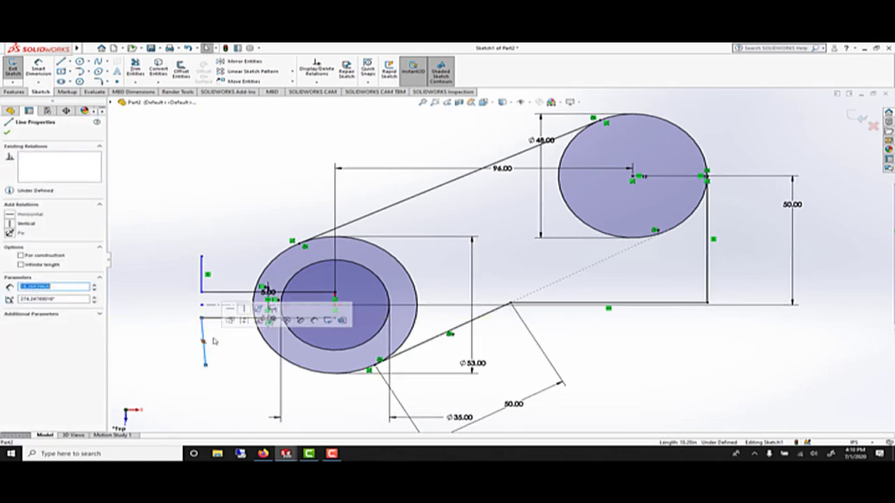
{"action": "left_click", "coordinate": [243, 308]}
{"action": "left_click", "coordinate": [165, 239]}
Dimension both vertical lines at the left ends of the offset lines with a length of 18.5.
{"action": "key", "text": "d"}
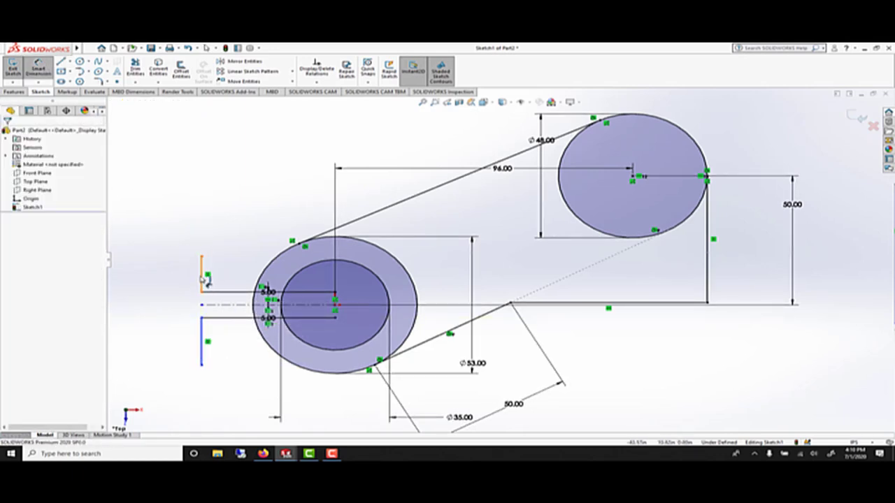
{"action": "left_click", "coordinate": [201, 278]}
{"action": "left_click", "coordinate": [201, 281]}
{"action": "type", "text": "18.5"}
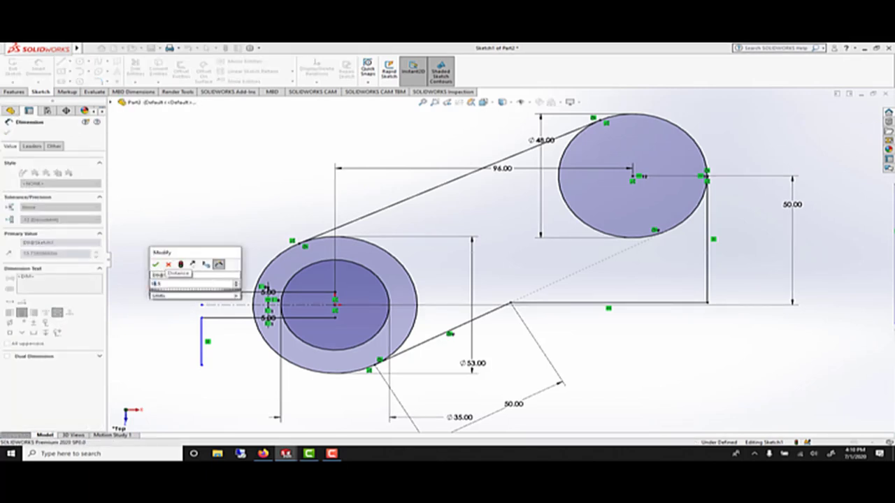
{"action": "key", "text": "Return"}
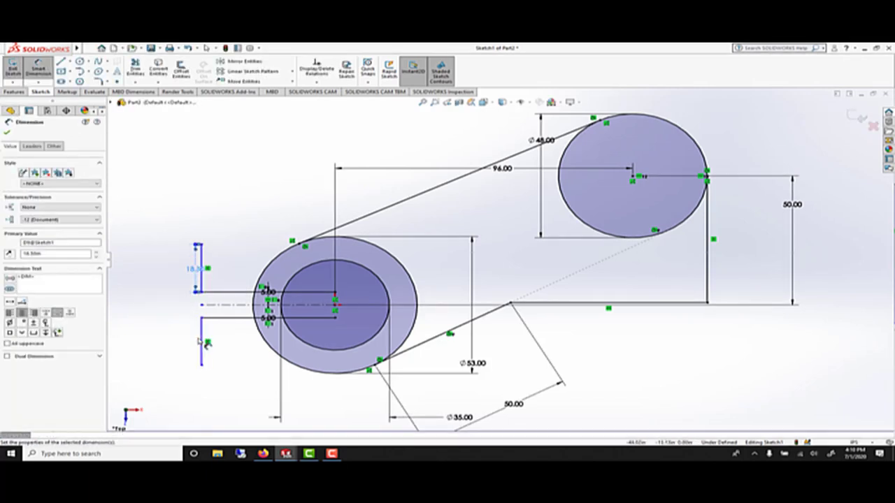
{"action": "left_click", "coordinate": [202, 341]}
{"action": "left_click", "coordinate": [198, 340]}
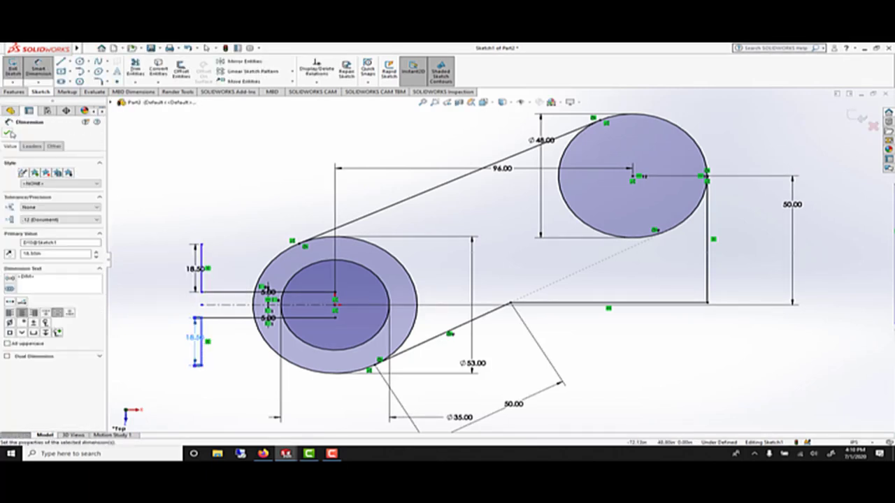
{"action": "left_click", "coordinate": [8, 132]}
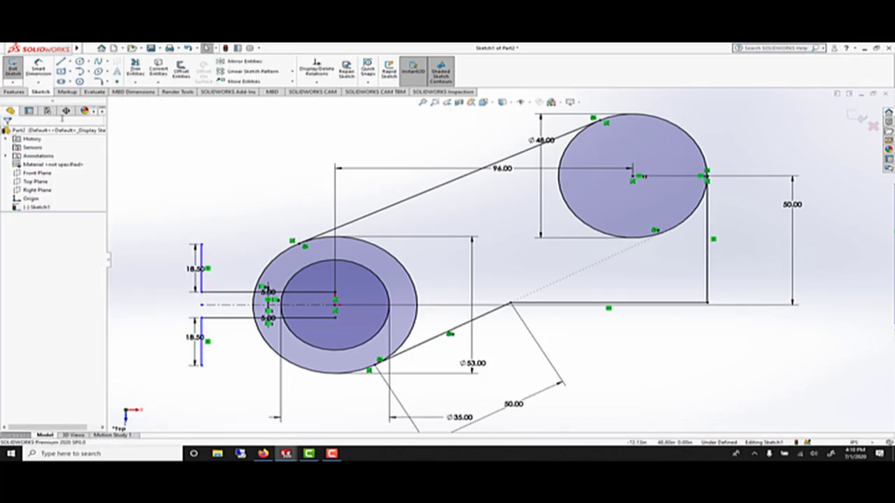
Draw a horizontal line from the top end of the upper vertical line to the 53 diameter circle.
{"action": "left_click", "coordinate": [62, 62]}
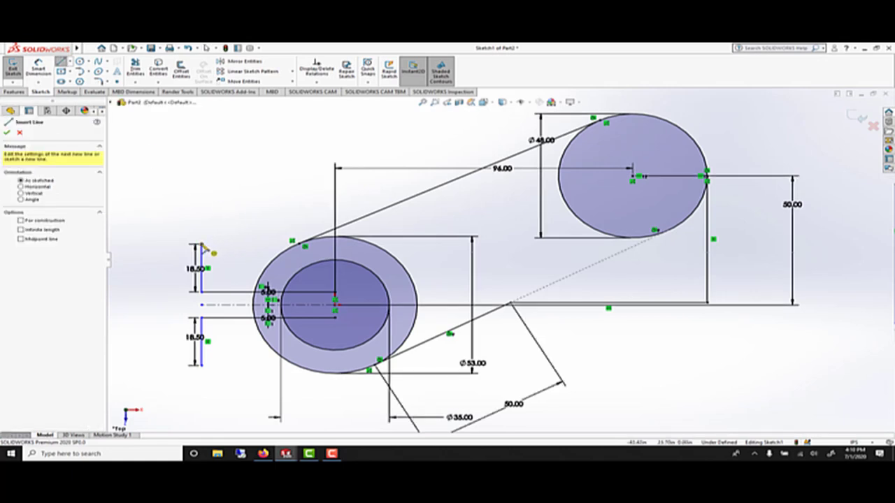
{"action": "left_click", "coordinate": [201, 245]}
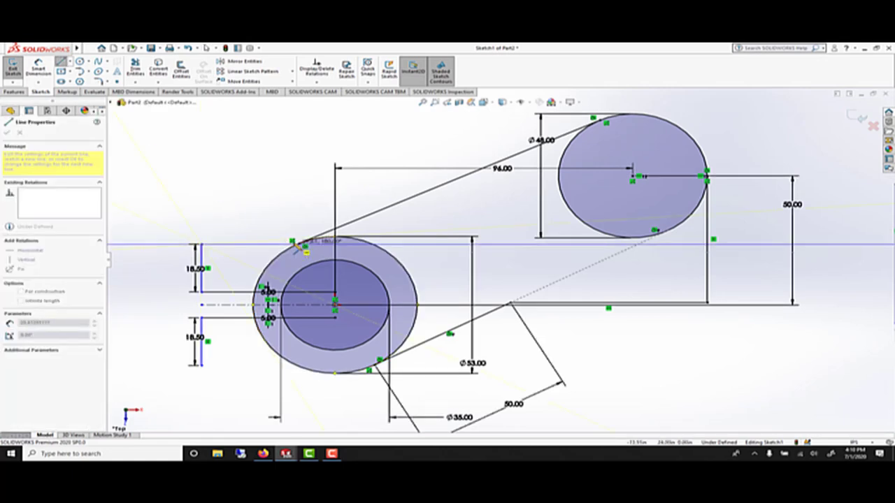
{"action": "left_click", "coordinate": [294, 243]}
{"action": "key", "text": "Escape"}
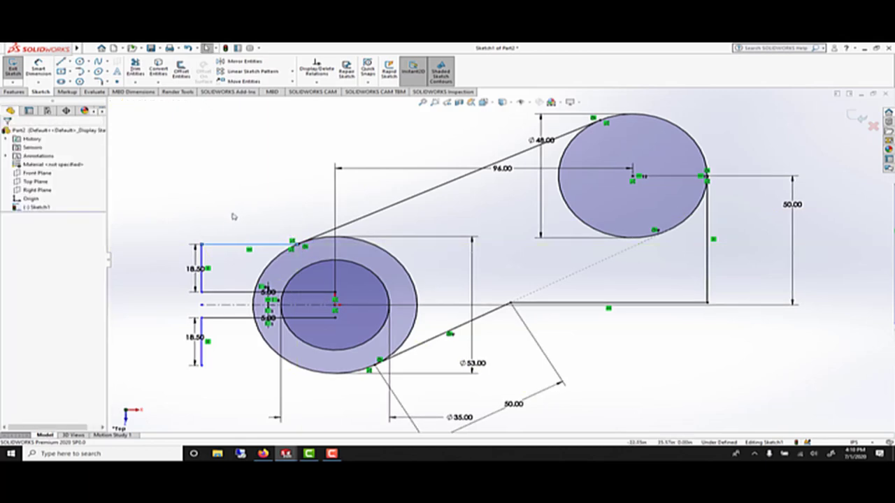
Draw a horizontal line from the bottom end of the lower vertical line to the 53 diameter circle.
{"action": "key", "text": "l"}
{"action": "left_click", "coordinate": [201, 365]}
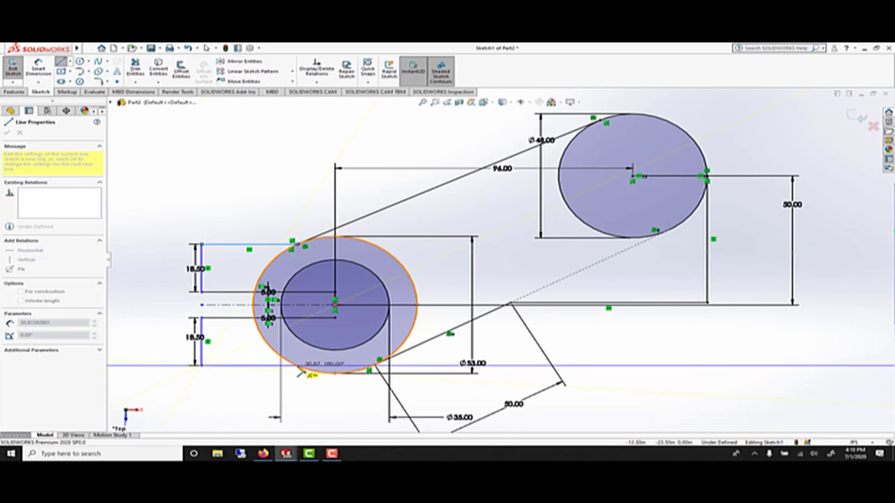
{"action": "key", "text": "Escape"}
Trim away the inner portions of the 48 and 53 diameter circles that lie inside the lever outline.
{"action": "left_click", "coordinate": [136, 68]}
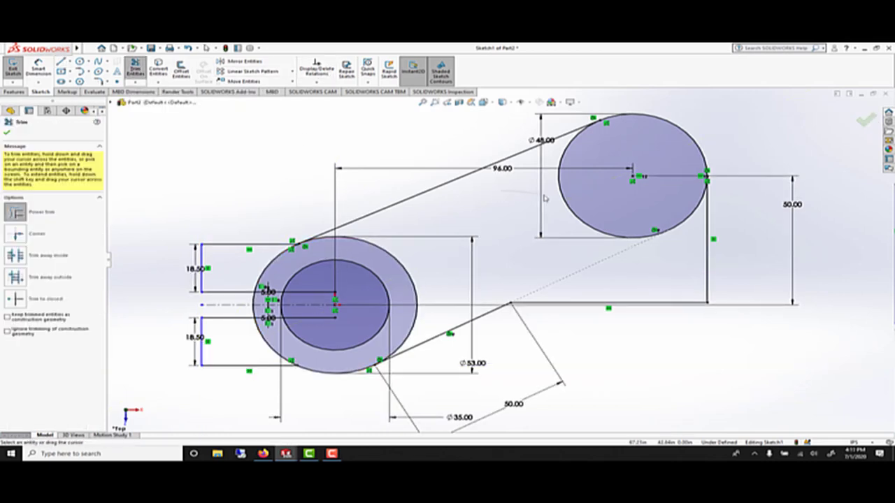
{"action": "left_click_drag", "start_coordinate": [502, 190], "coordinate": [576, 194]}
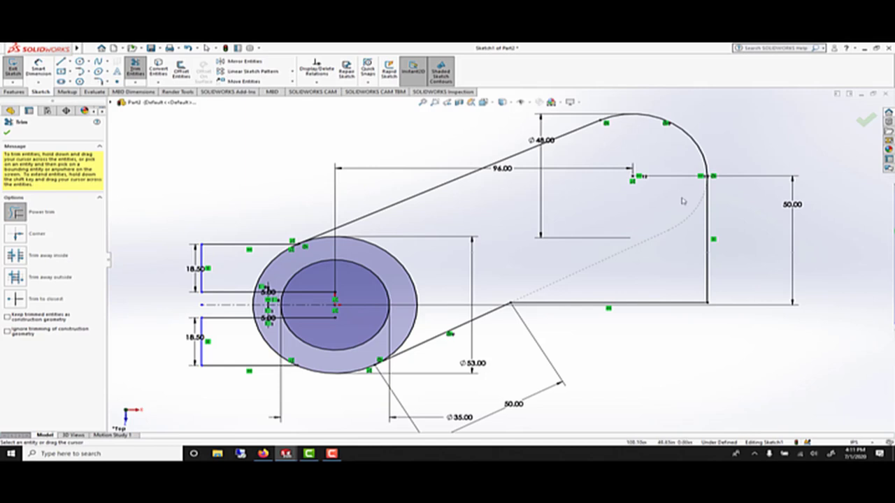
{"action": "left_click_drag", "start_coordinate": [441, 264], "coordinate": [382, 259]}
{"action": "key", "text": "Escape"}
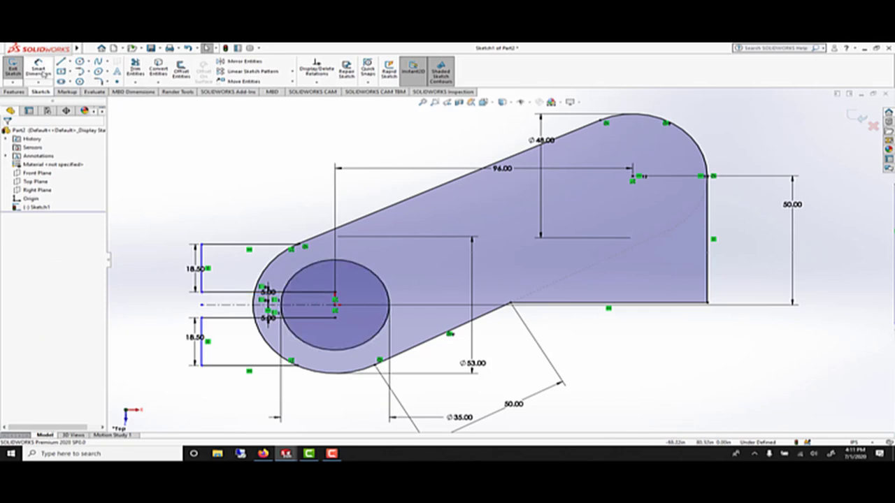
Trim the slot lines inside the 35 diameter circle, the circle segment across the slot, and the 53 diameter arcs crossing the clamp arms.
{"action": "left_click", "coordinate": [46, 77]}
{"action": "left_click", "coordinate": [135, 69]}
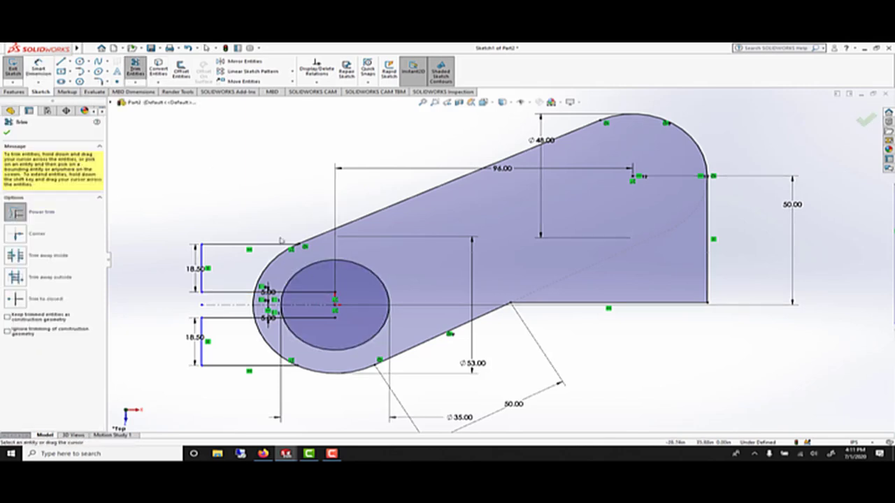
{"action": "left_click_drag", "start_coordinate": [325, 283], "coordinate": [319, 309]}
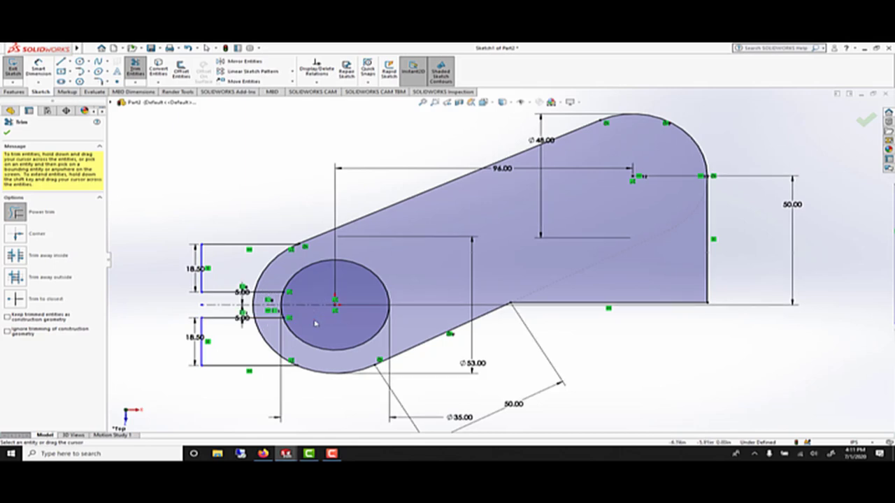
{"action": "left_click", "coordinate": [282, 305]}
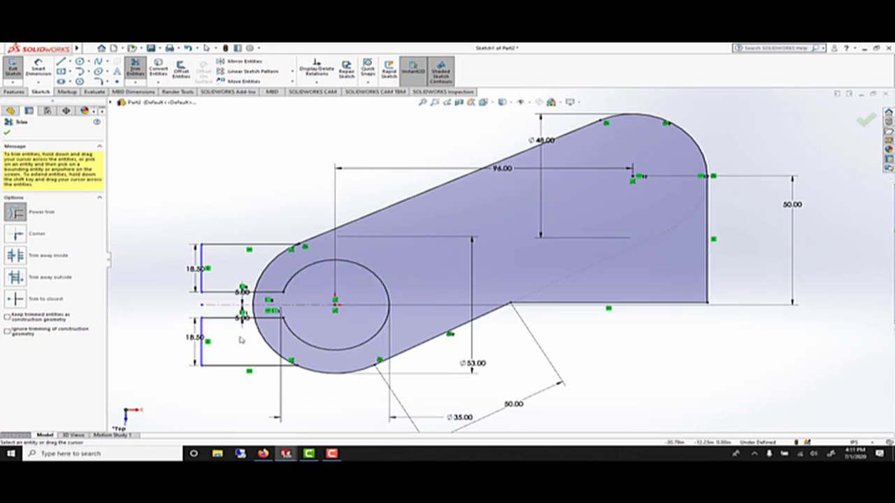
{"action": "left_click_drag", "start_coordinate": [240, 340], "coordinate": [261, 334]}
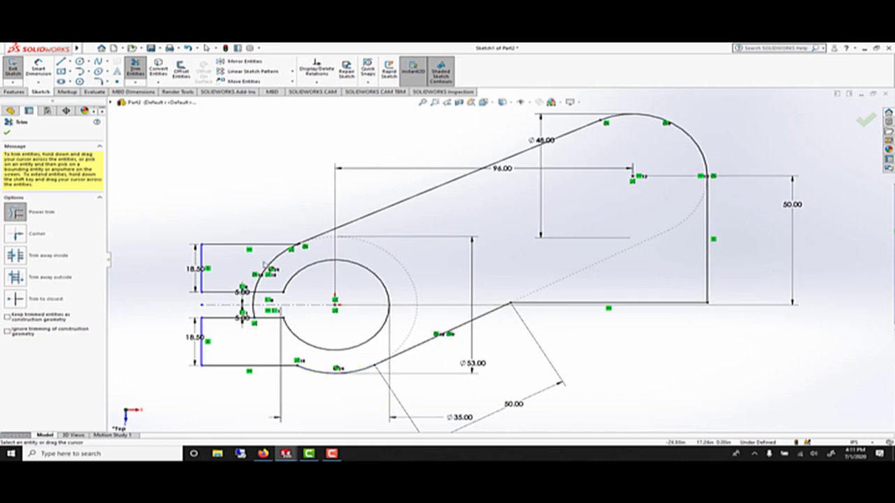
{"action": "left_click_drag", "start_coordinate": [266, 265], "coordinate": [277, 267]}
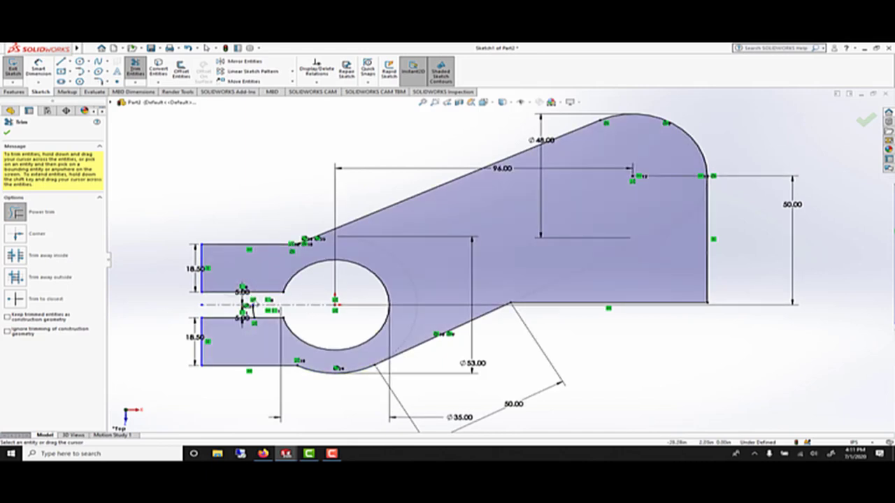
{"action": "key", "text": "Escape"}
Fillet the corner between the lower clamp line and the 53 diameter arc with radius 5, and the profile's lower-right corner with radius 10.
{"action": "left_click", "coordinate": [99, 81]}
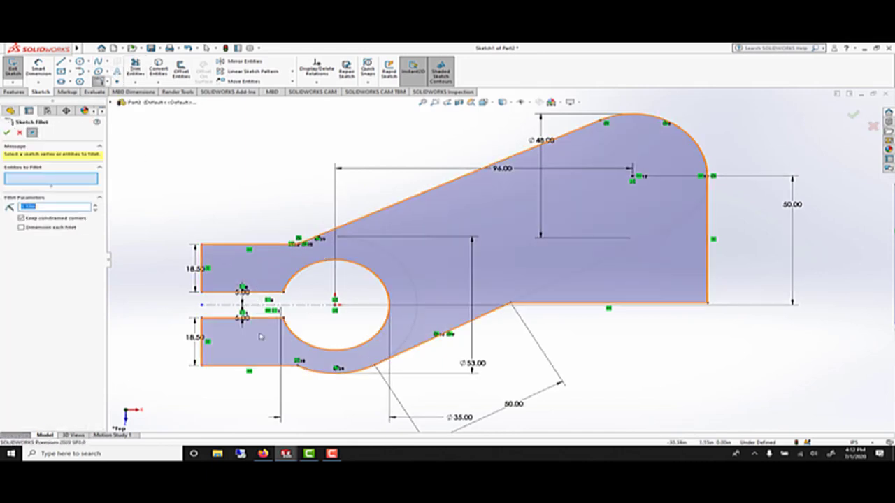
{"action": "left_click", "coordinate": [294, 364]}
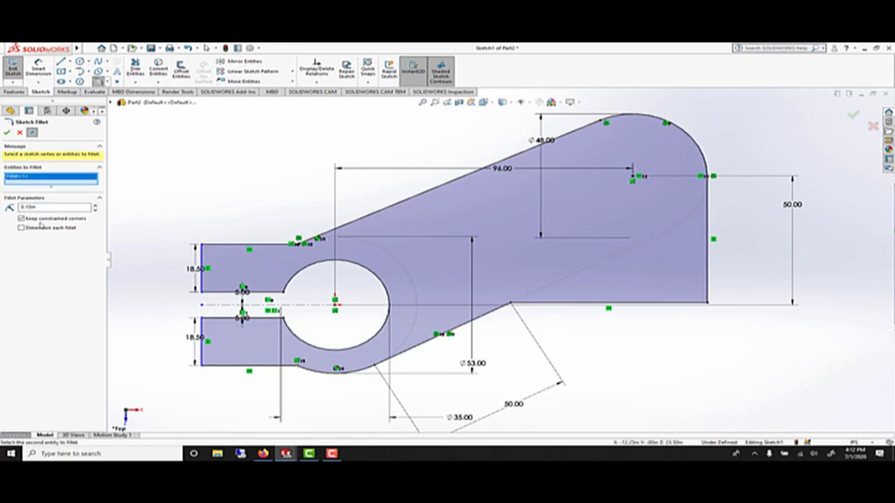
{"action": "left_click", "coordinate": [299, 367]}
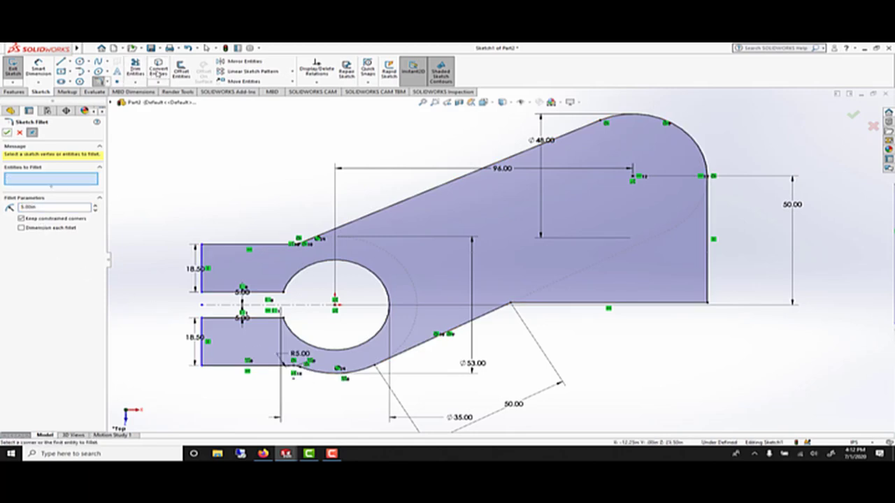
{"action": "left_click", "coordinate": [708, 302]}
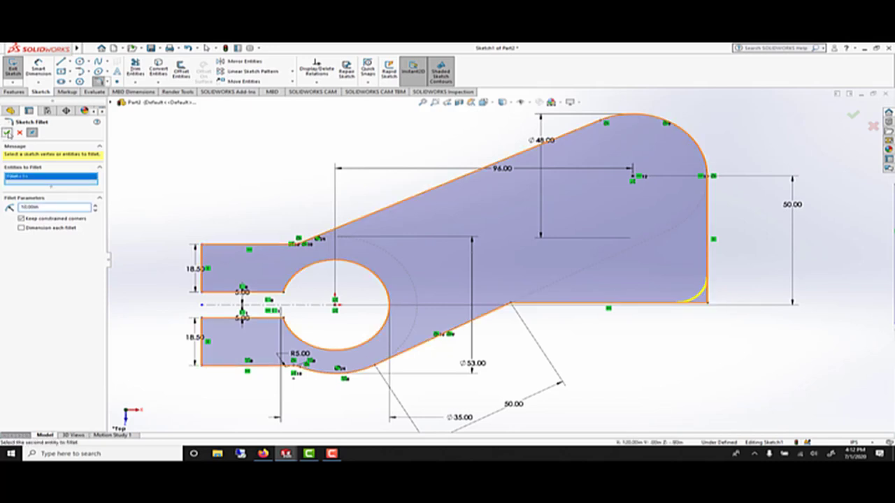
{"action": "left_click", "coordinate": [7, 133]}
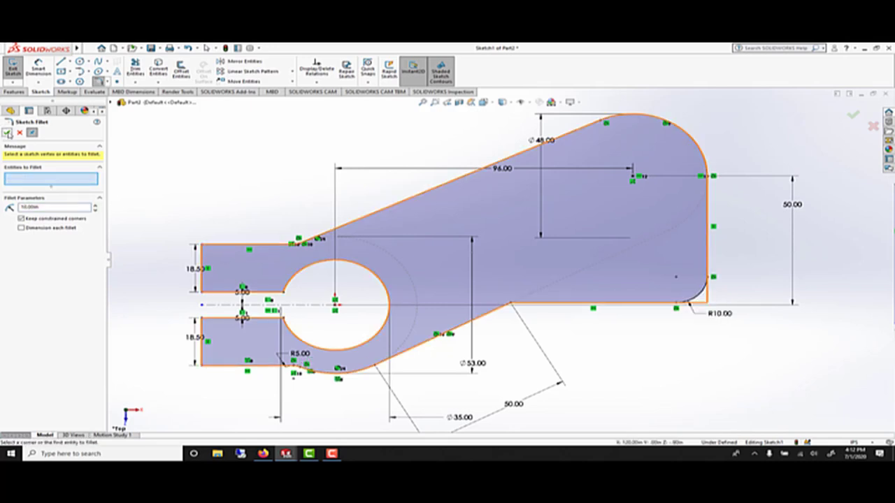
{"action": "left_click", "coordinate": [7, 132]}
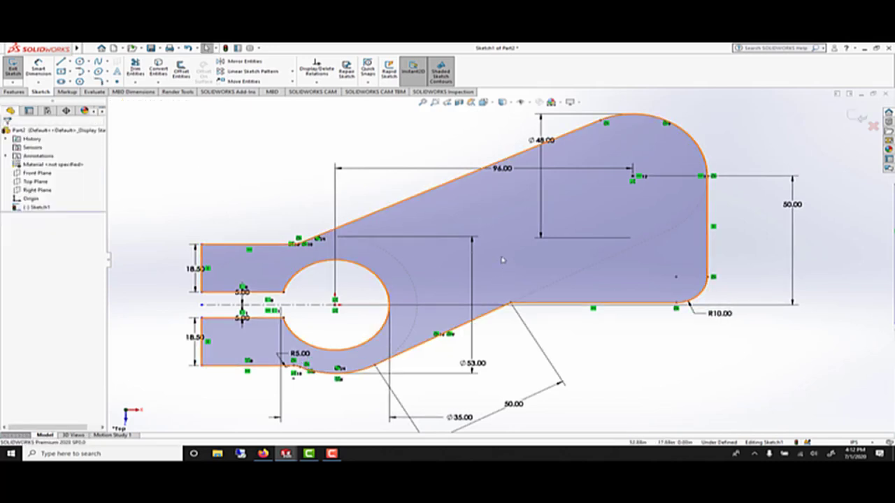
{"action": "key", "text": "f"}
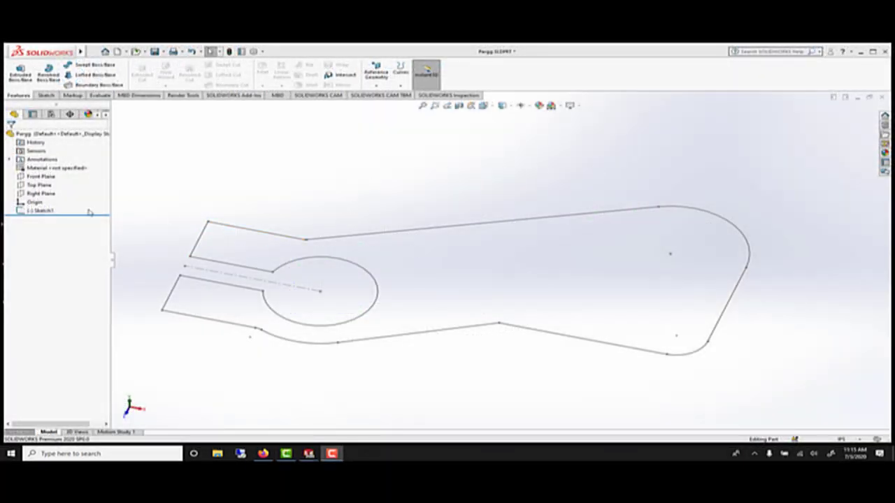
Extrude the profile sketch as a blind boss with a depth of 10.
{"action": "left_click", "coordinate": [48, 214]}
{"action": "left_click", "coordinate": [21, 71]}
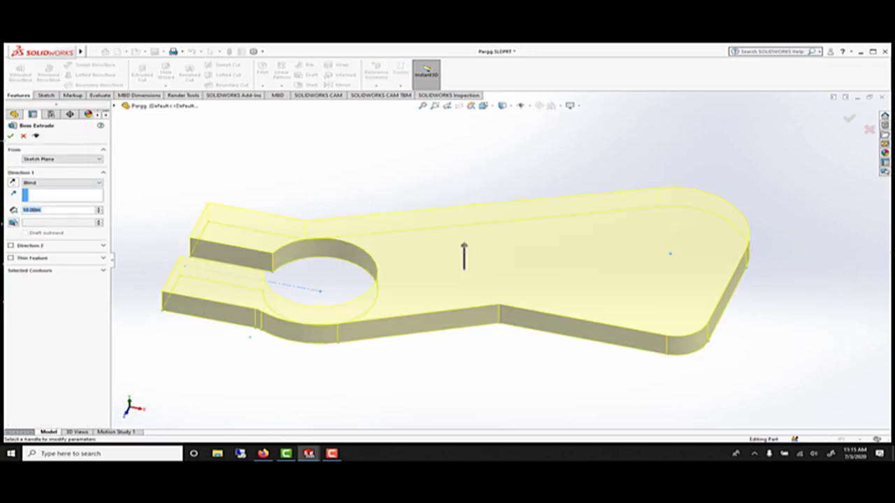
{"action": "left_click", "coordinate": [11, 137]}
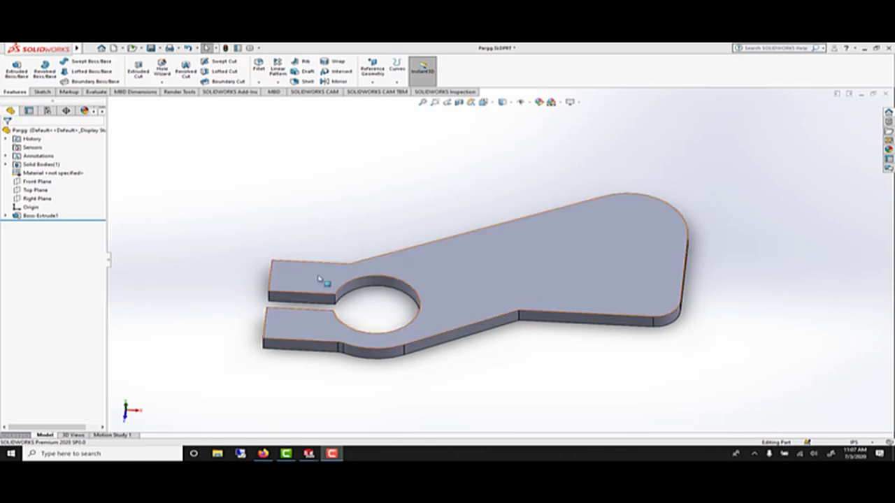
Start a sketch on the plate's top face and draw a circle centred on the origin that matches the round hole's edge.
{"action": "left_click", "coordinate": [318, 280]}
{"action": "left_click", "coordinate": [383, 238]}
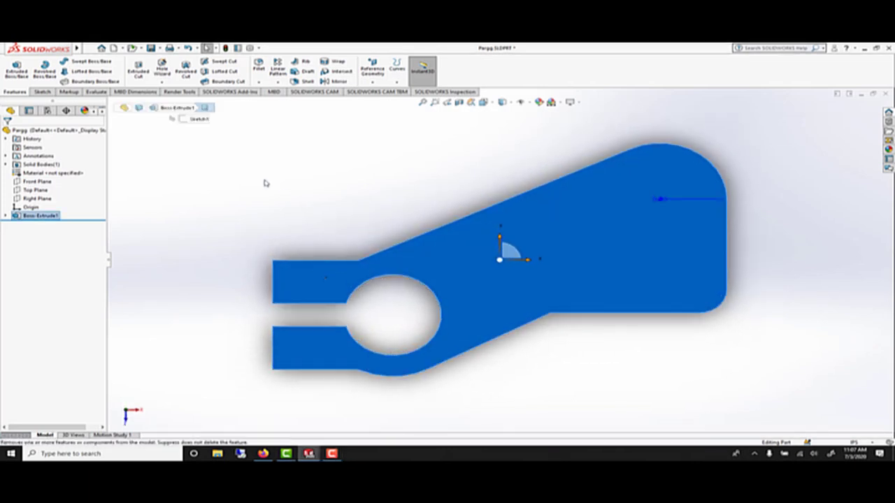
{"action": "left_click", "coordinate": [41, 92]}
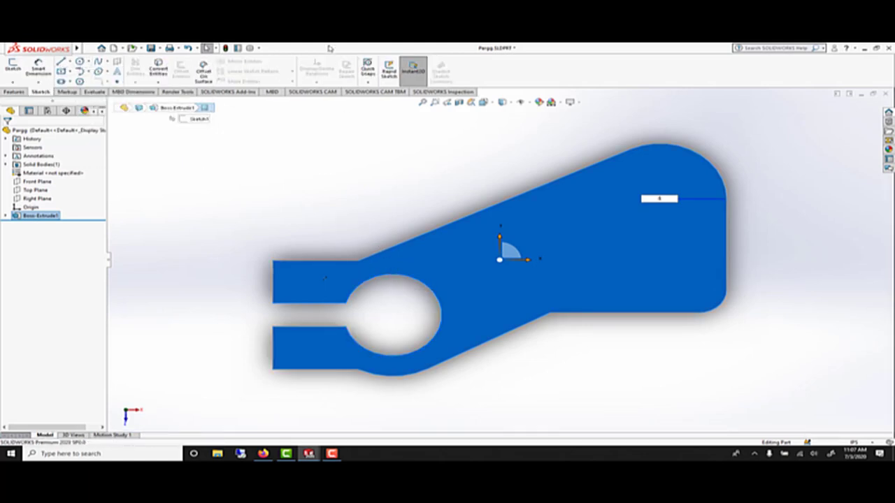
{"action": "left_click", "coordinate": [79, 61]}
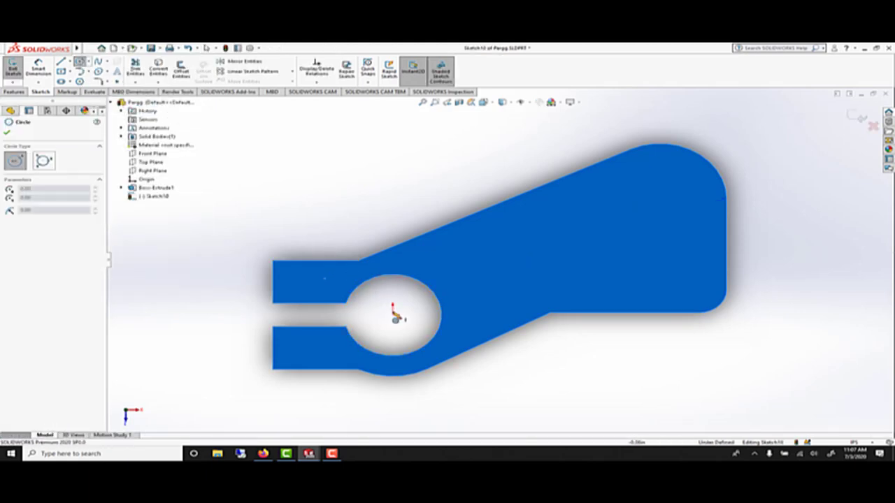
{"action": "left_click", "coordinate": [394, 315]}
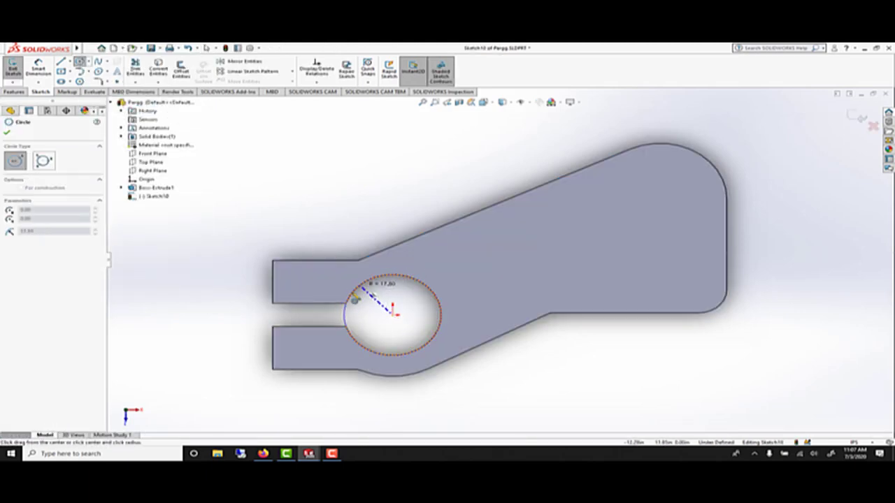
{"action": "left_click", "coordinate": [347, 306]}
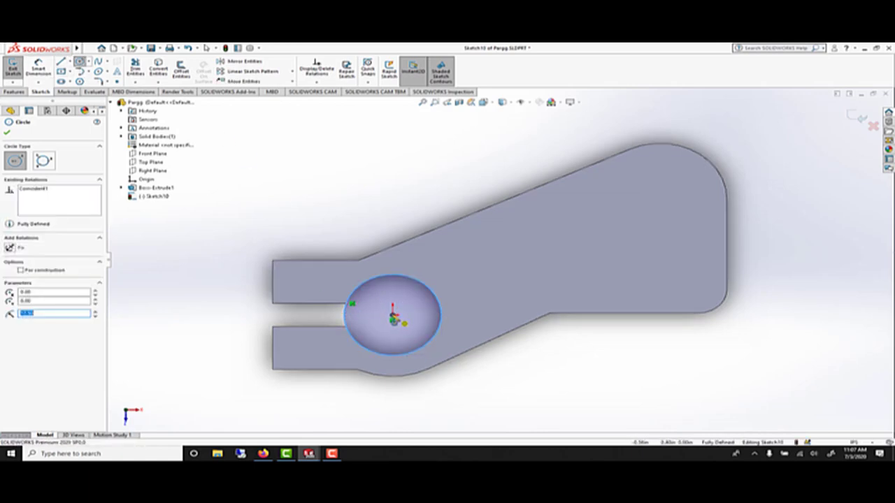
Draw a larger concentric circle from the origin through the corner where the upper clamp arm meets the slanted edge.
{"action": "left_click", "coordinate": [394, 319]}
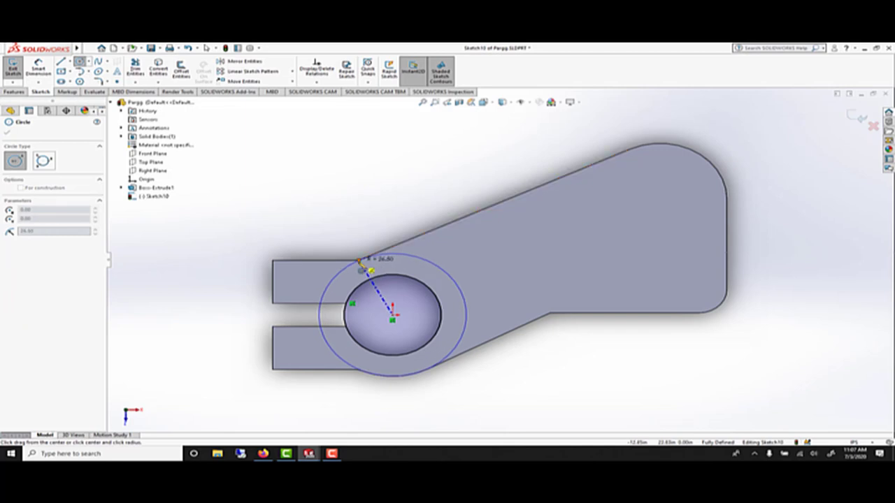
{"action": "left_click", "coordinate": [359, 264]}
{"action": "key", "text": "Escape"}
Draw a horizontal line along the upper clamp arm's top edge from its outer corner into the larger circle.
{"action": "scroll", "coordinate": [362, 278], "scroll_direction": "down", "scroll_amount": 3}
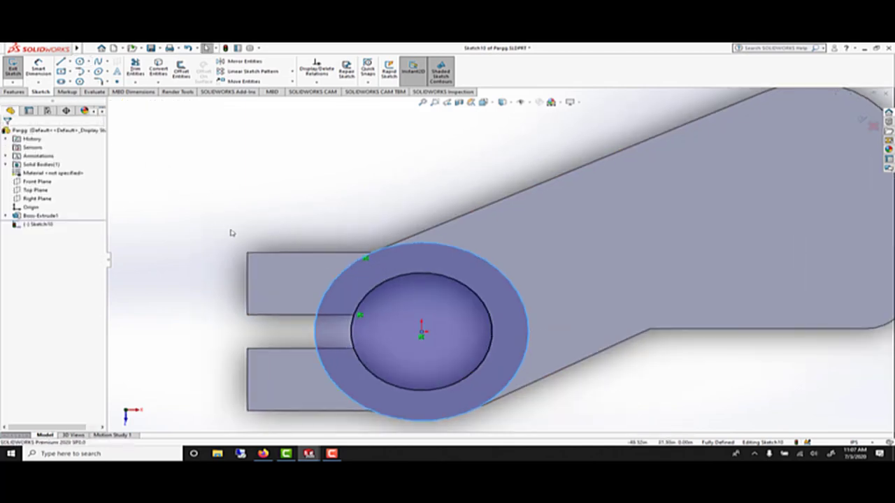
{"action": "key", "text": "l"}
{"action": "left_click", "coordinate": [247, 253]}
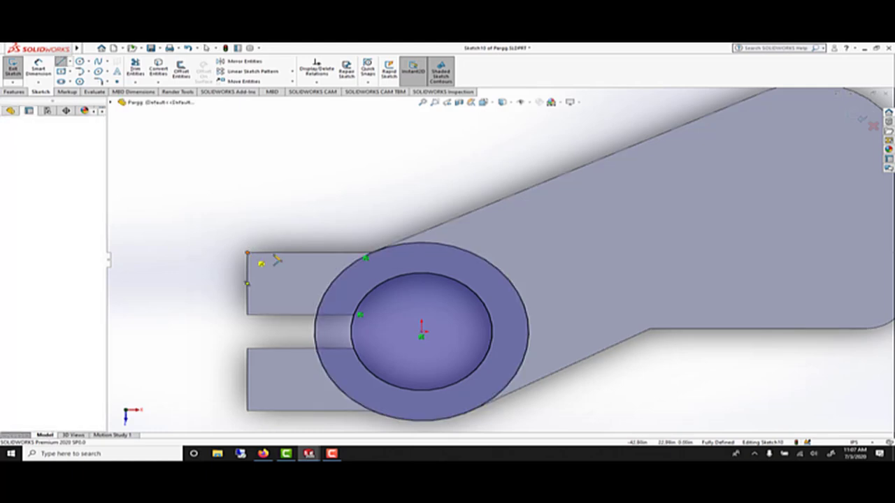
{"action": "left_click", "coordinate": [371, 254]}
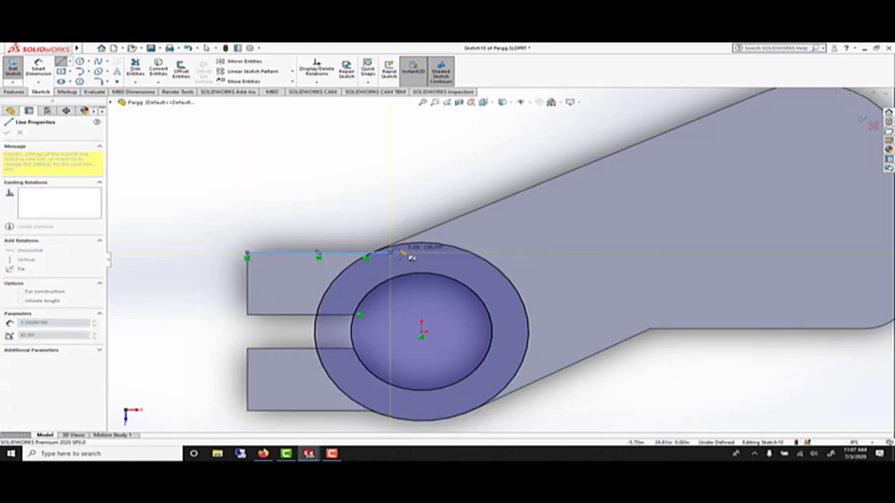
{"action": "key", "text": "Escape"}
Draw a vertical line down the upper clamp arm's end and a horizontal line from there along the slot edge into the inner circle.
{"action": "key", "text": "l"}
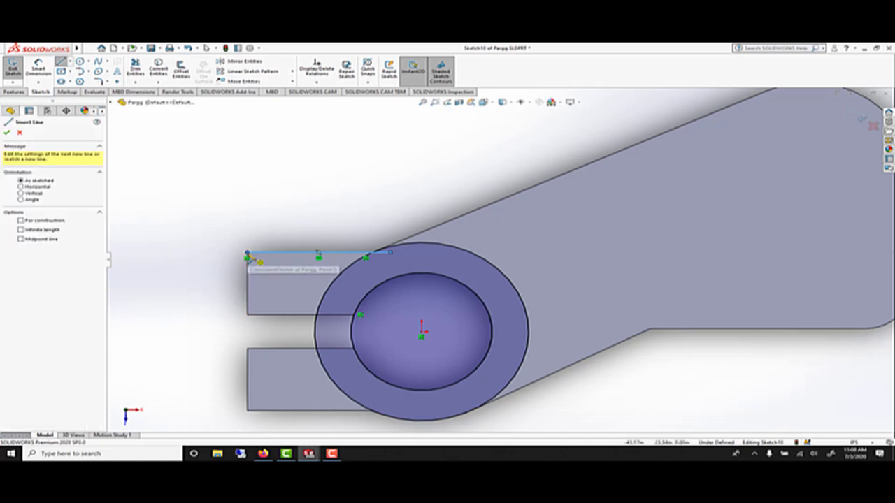
{"action": "left_click", "coordinate": [247, 253]}
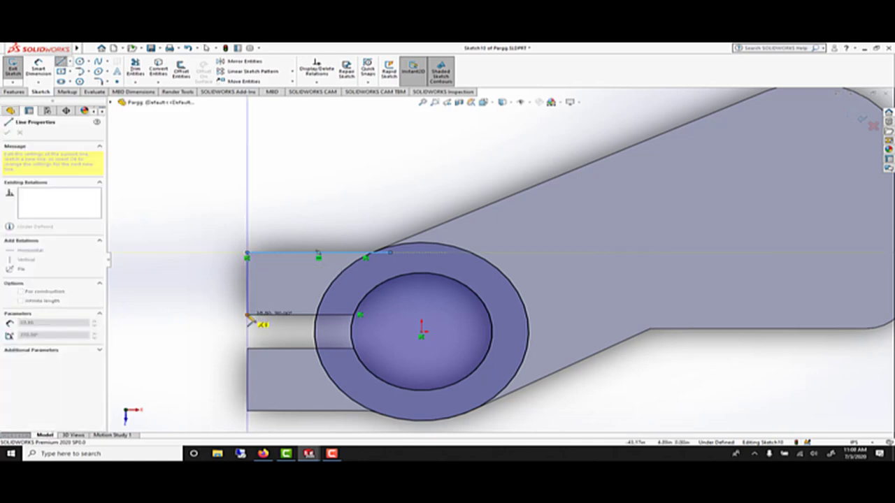
{"action": "left_click", "coordinate": [248, 318]}
{"action": "left_click", "coordinate": [388, 316]}
{"action": "key", "text": "Escape"}
{"action": "key", "text": "Escape"}
Draw a horizontal line about 31 long along the lower clamp arm's slot edge from its outer corner into the inner circle.
{"action": "key", "text": "l"}
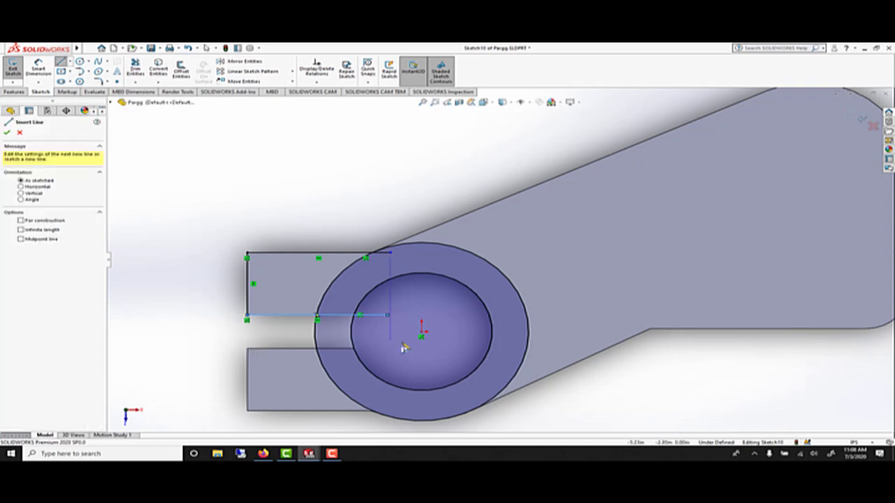
{"action": "left_click", "coordinate": [247, 349]}
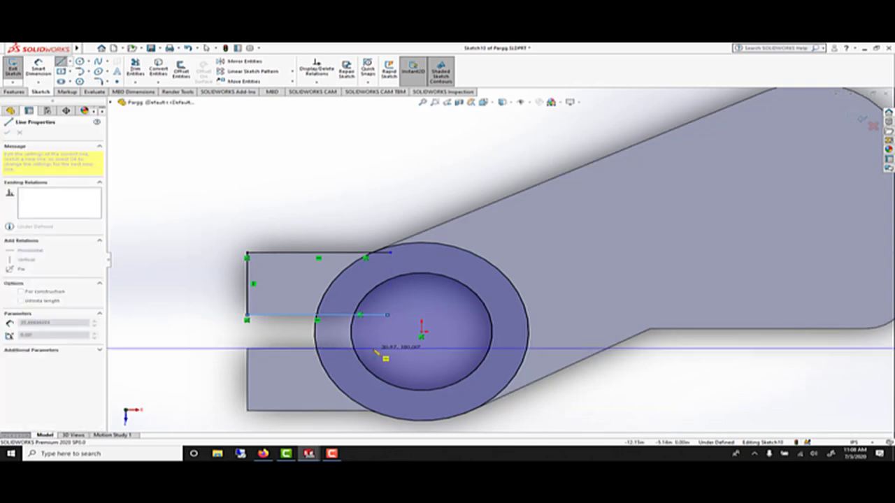
{"action": "left_click", "coordinate": [373, 350]}
{"action": "key", "text": "Escape"}
Draw a vertical line down the lower clamp arm's end and a horizontal line along its outer edge into the larger circle.
{"action": "key", "text": "l"}
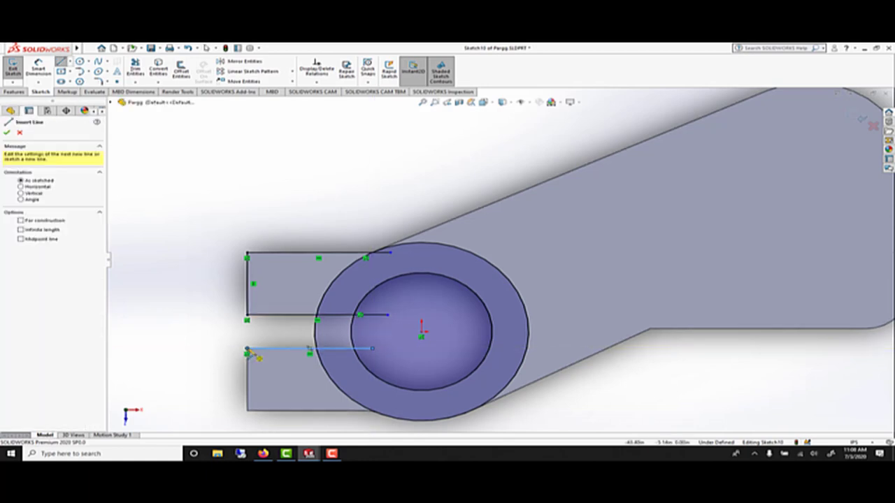
{"action": "left_click", "coordinate": [248, 349]}
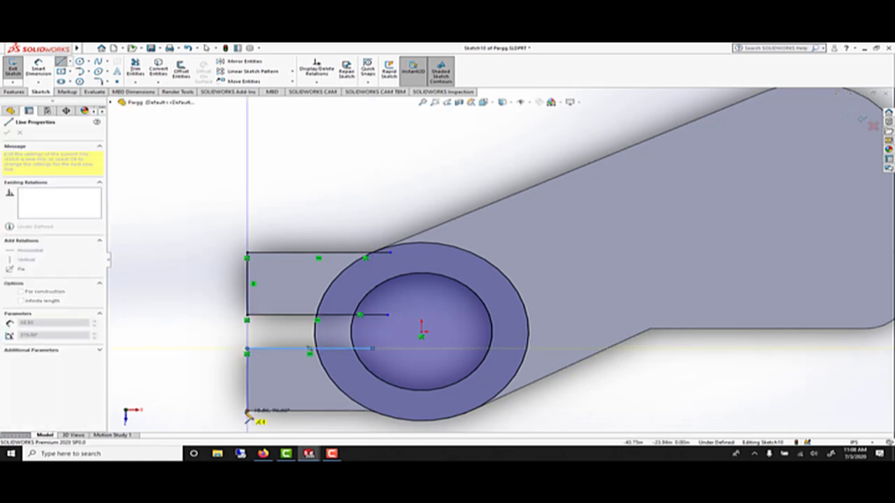
{"action": "left_click", "coordinate": [248, 410]}
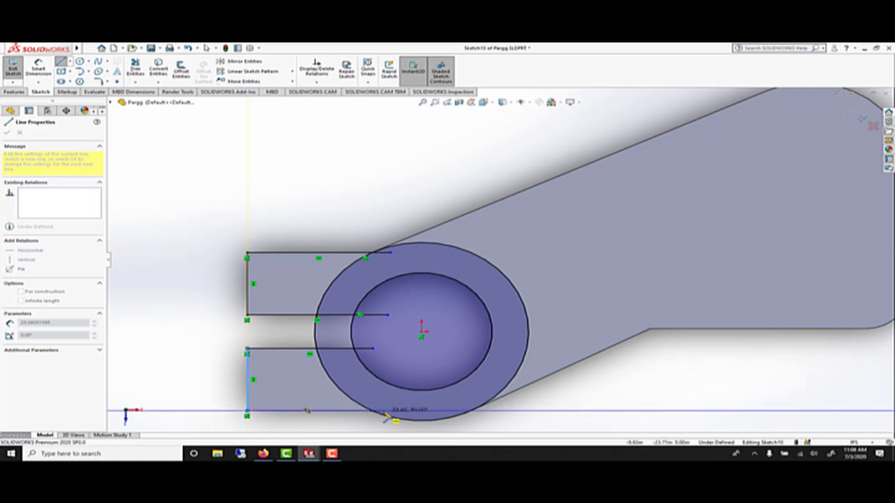
{"action": "scroll", "coordinate": [392, 415], "scroll_direction": "up", "scroll_amount": 1}
{"action": "scroll", "coordinate": [395, 398], "scroll_direction": "down", "scroll_amount": 5}
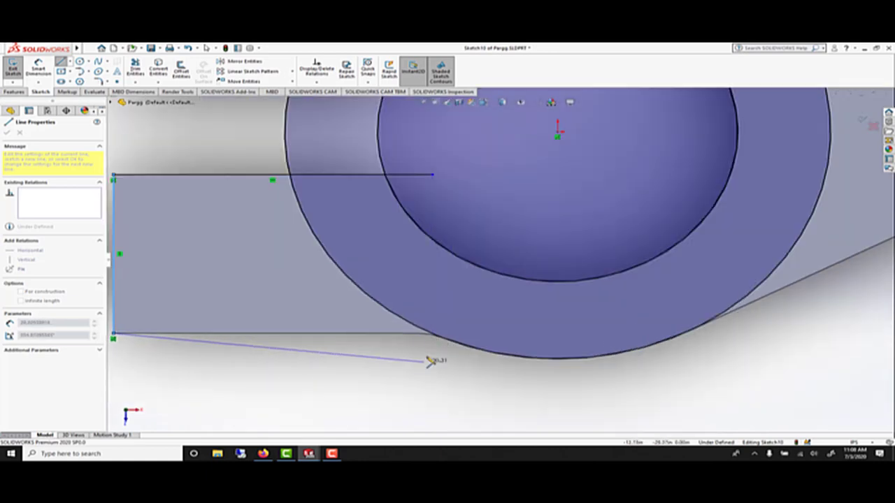
{"action": "left_click", "coordinate": [465, 335]}
{"action": "key", "text": "Escape"}
{"action": "scroll", "coordinate": [455, 267], "scroll_direction": "up", "scroll_amount": 5}
{"action": "scroll", "coordinate": [632, 178], "scroll_direction": "down", "scroll_amount": 2}
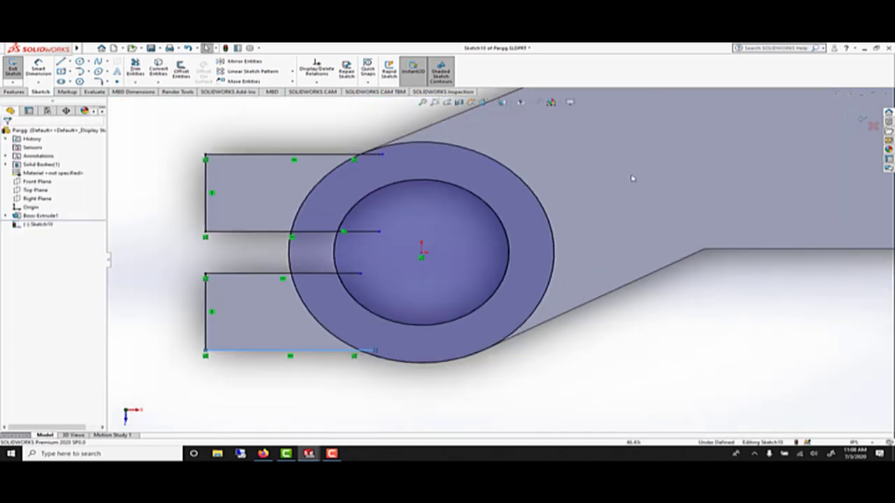
Trim the overlapping arcs and line ends so the ring and both arms form one slotted clamp outline.
{"action": "left_click", "coordinate": [135, 68]}
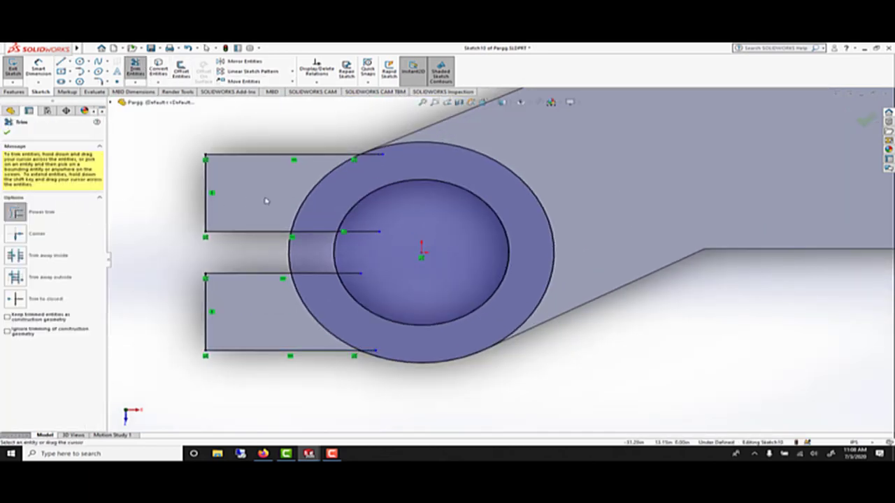
{"action": "left_click_drag", "start_coordinate": [300, 201], "coordinate": [310, 203]}
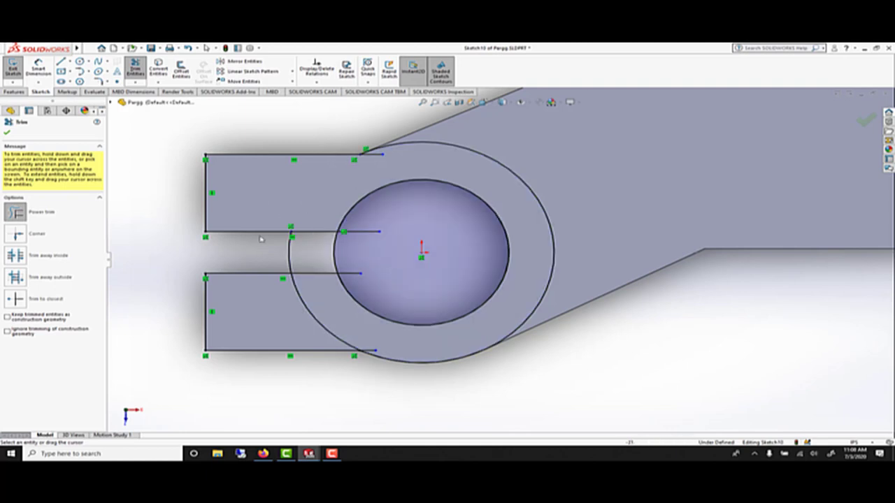
{"action": "mouse_move", "coordinate": [258, 243]}
{"action": "left_mouse_down"}
{"action": "mouse_move", "coordinate": [251, 250]}
{"action": "mouse_move", "coordinate": [305, 256]}
{"action": "mouse_move", "coordinate": [353, 249]}
{"action": "mouse_move", "coordinate": [366, 224]}
{"action": "left_mouse_up"}
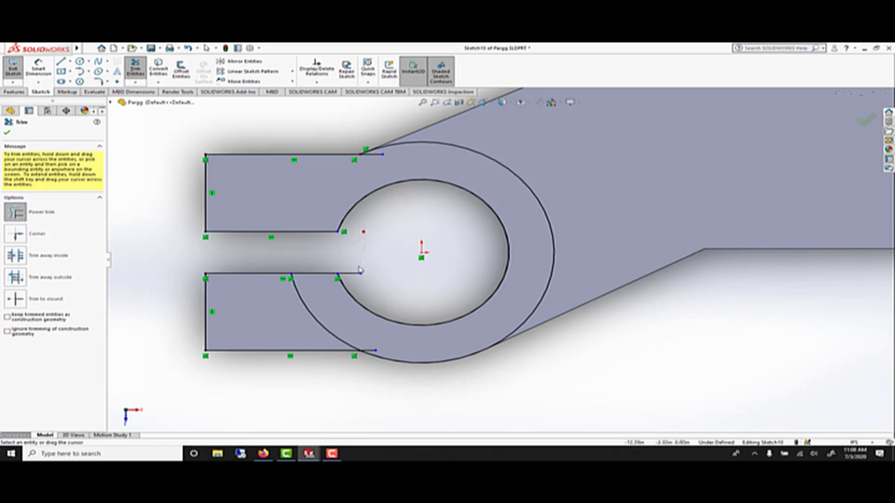
{"action": "left_click_drag", "start_coordinate": [307, 308], "coordinate": [366, 325]}
{"action": "scroll", "coordinate": [366, 326], "scroll_direction": "down", "scroll_amount": 2}
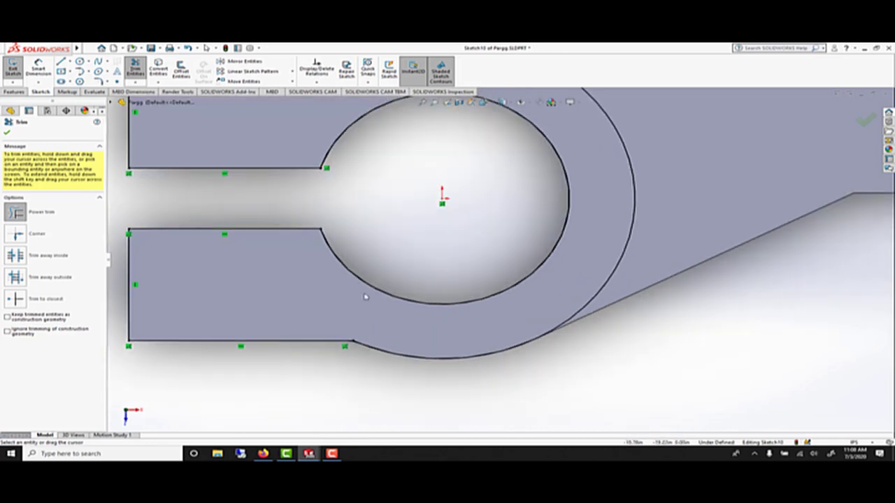
{"action": "scroll", "coordinate": [419, 154], "scroll_direction": "up", "scroll_amount": 3}
{"action": "scroll", "coordinate": [423, 162], "scroll_direction": "down", "scroll_amount": 3}
{"action": "left_click", "coordinate": [431, 165]}
{"action": "scroll", "coordinate": [395, 363], "scroll_direction": "down", "scroll_amount": 2}
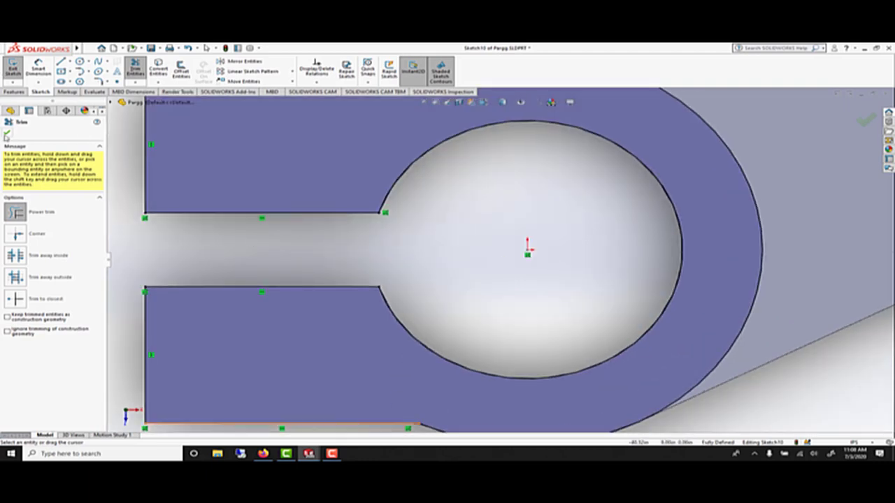
{"action": "left_click", "coordinate": [6, 133]}
Add a sketch fillet of radius 5 where the lower arm's outer edge meets the ring's outer arc.
{"action": "left_click", "coordinate": [98, 81]}
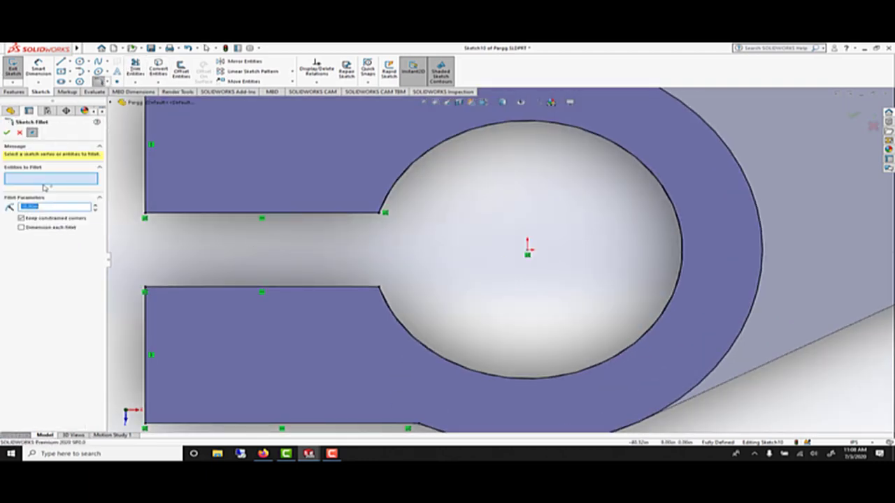
{"action": "type", "text": "8"}
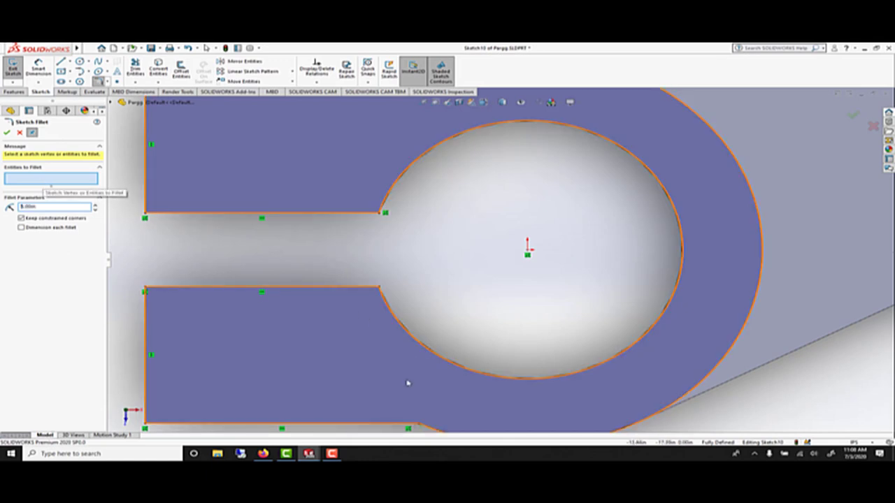
{"action": "left_click", "coordinate": [419, 426]}
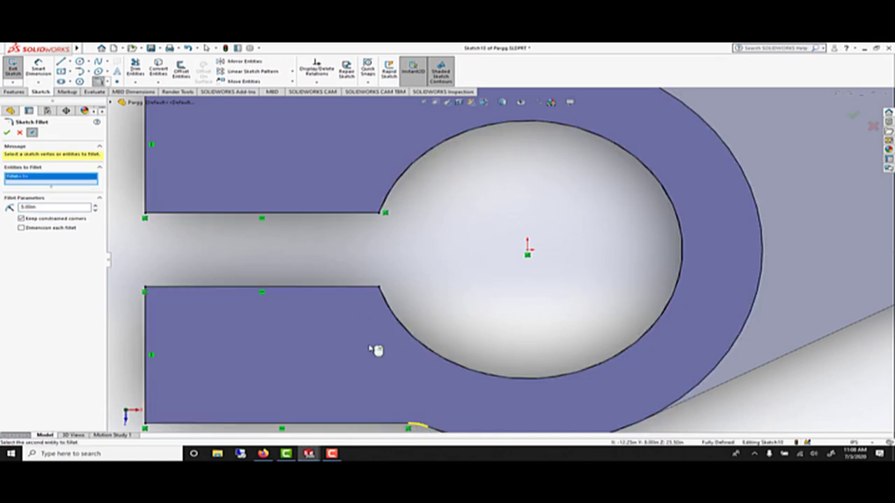
{"action": "left_click", "coordinate": [427, 429]}
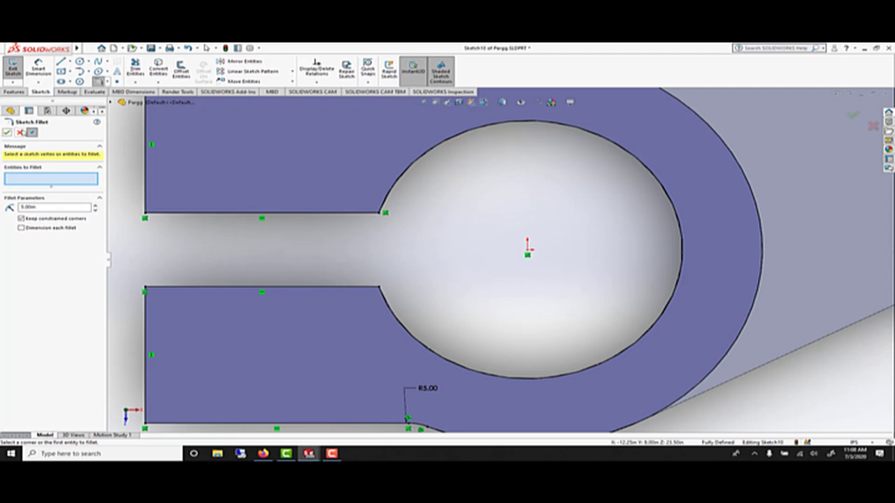
{"action": "left_click", "coordinate": [7, 132]}
Extrude the clamp ring and arms profile with a blind depth of 25.
{"action": "scroll", "coordinate": [511, 194], "scroll_direction": "up", "scroll_amount": 3}
{"action": "middle_click_drag", "start_coordinate": [512, 194], "coordinate": [517, 160]}
{"action": "scroll", "coordinate": [687, 175], "scroll_direction": "down", "scroll_amount": 3}
{"action": "scroll", "coordinate": [687, 175], "scroll_direction": "up", "scroll_amount": 4}
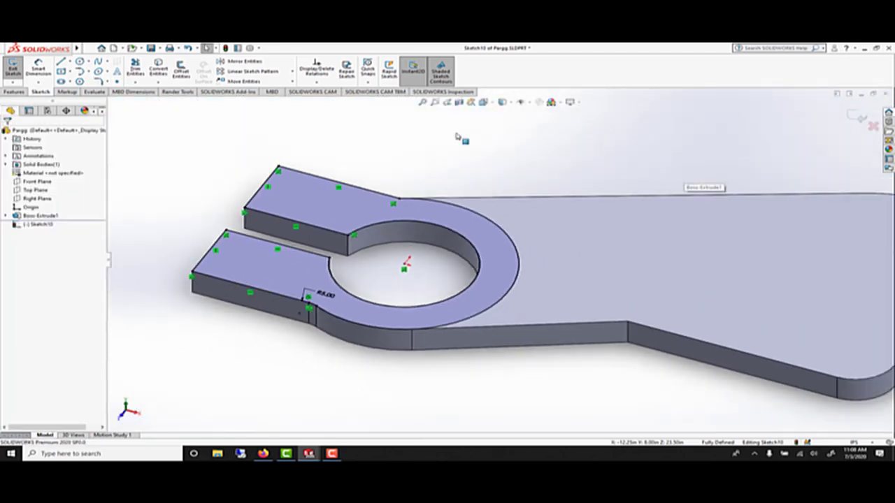
{"action": "left_click", "coordinate": [14, 91]}
{"action": "left_click", "coordinate": [16, 70]}
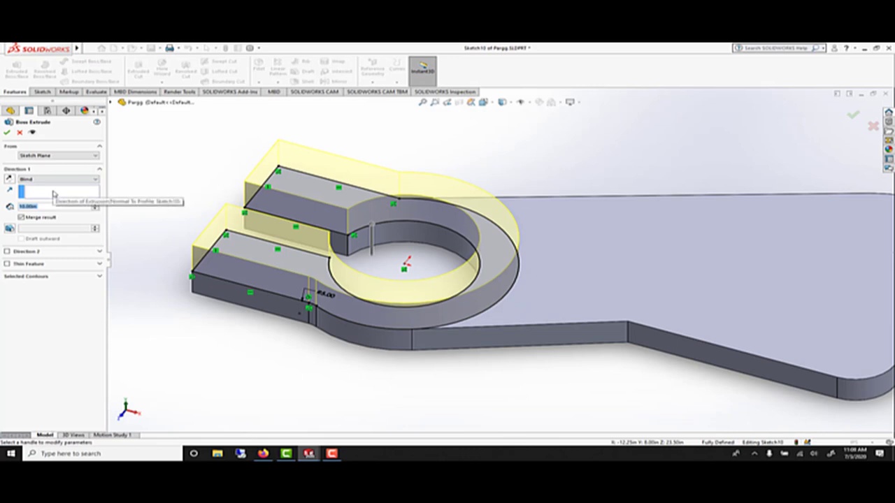
{"action": "type", "text": "25"}
{"action": "key", "text": "Return"}
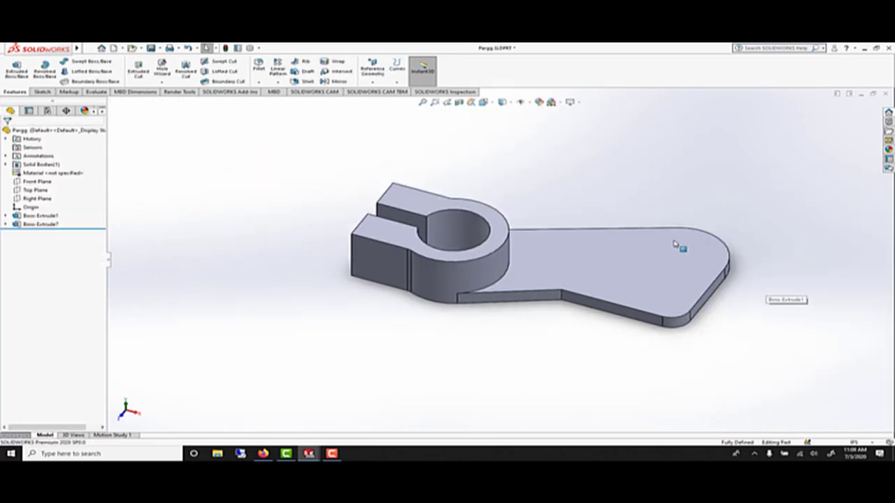
Start a sketch on the lever plate's top face and convert the face's outline into sketch entities.
{"action": "scroll", "coordinate": [649, 248], "scroll_direction": "down", "scroll_amount": 1}
{"action": "middle_click_drag", "start_coordinate": [628, 261], "coordinate": [624, 299]}
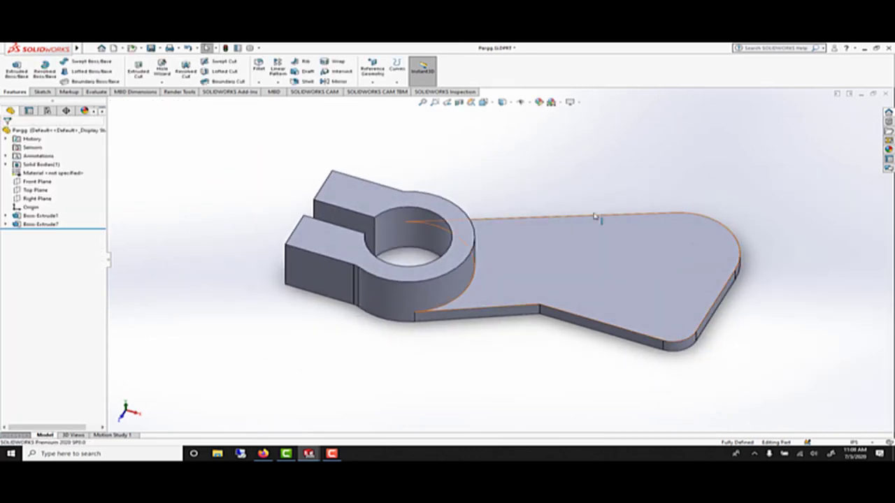
{"action": "left_click", "coordinate": [580, 251]}
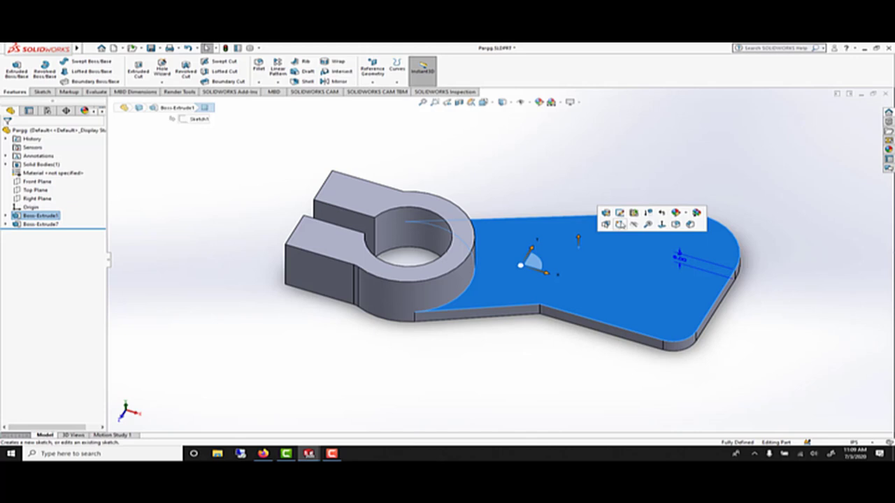
{"action": "left_click", "coordinate": [620, 224]}
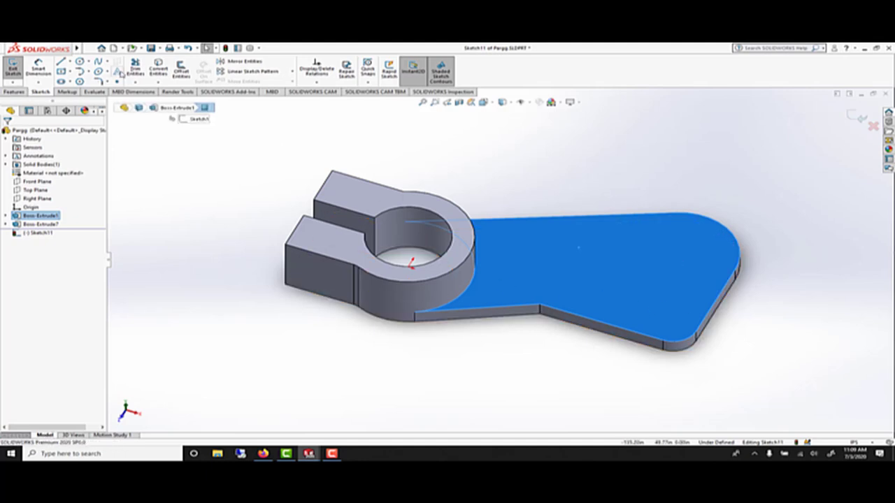
{"action": "left_click", "coordinate": [159, 68]}
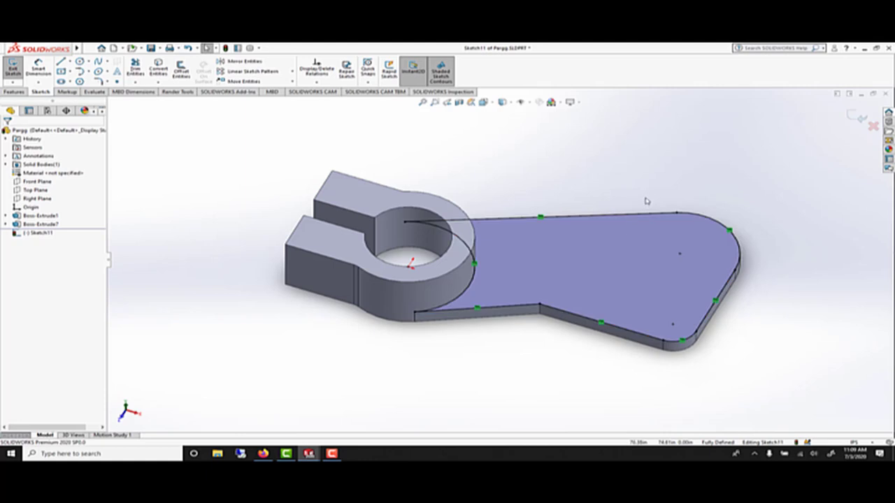
Draw a circle about 36.7 in diameter centred on the arc centre of the plate's large rounded corner.
{"action": "key", "text": "ctrl+8"}
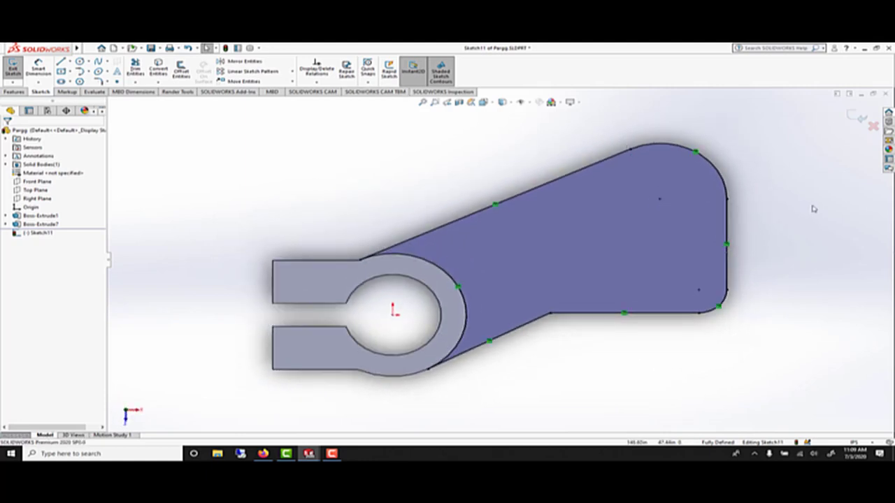
{"action": "scroll", "coordinate": [769, 209], "scroll_direction": "down", "scroll_amount": 2}
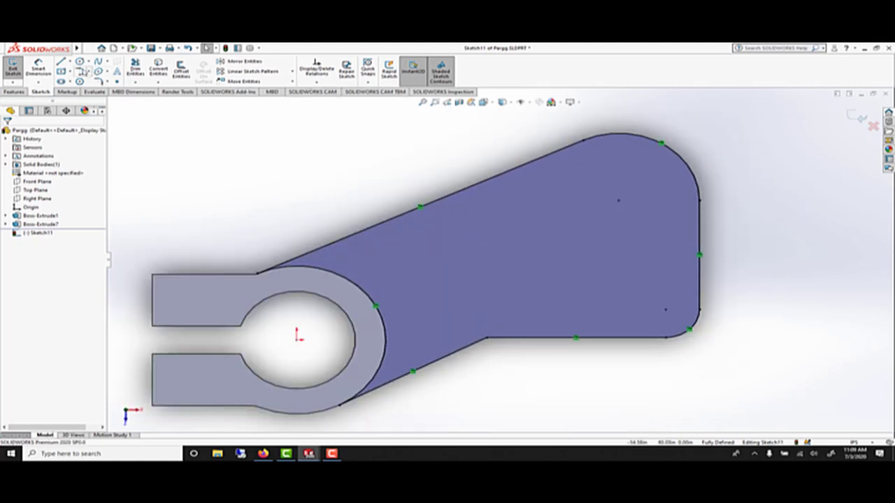
{"action": "left_click", "coordinate": [78, 62]}
{"action": "left_click", "coordinate": [618, 202]}
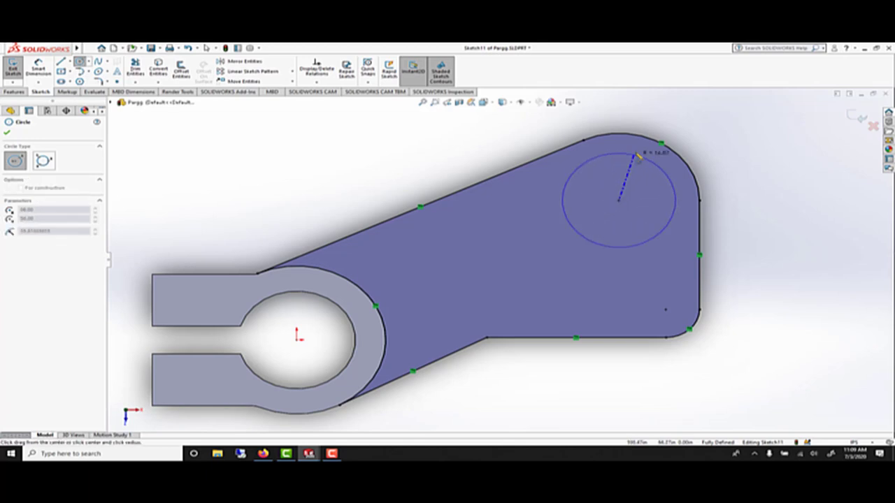
{"action": "left_click", "coordinate": [622, 149]}
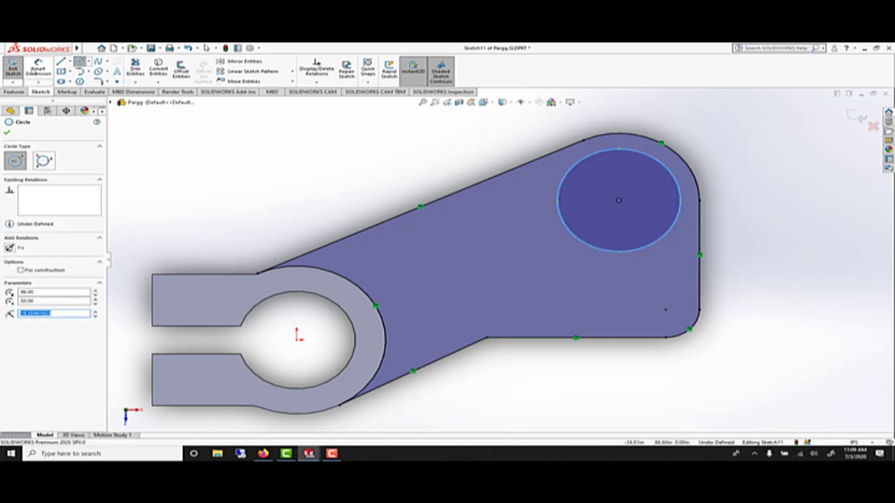
Dimension the circle in the rounded corner to a diameter of 32.
{"action": "left_click", "coordinate": [38, 68]}
{"action": "left_click", "coordinate": [681, 204]}
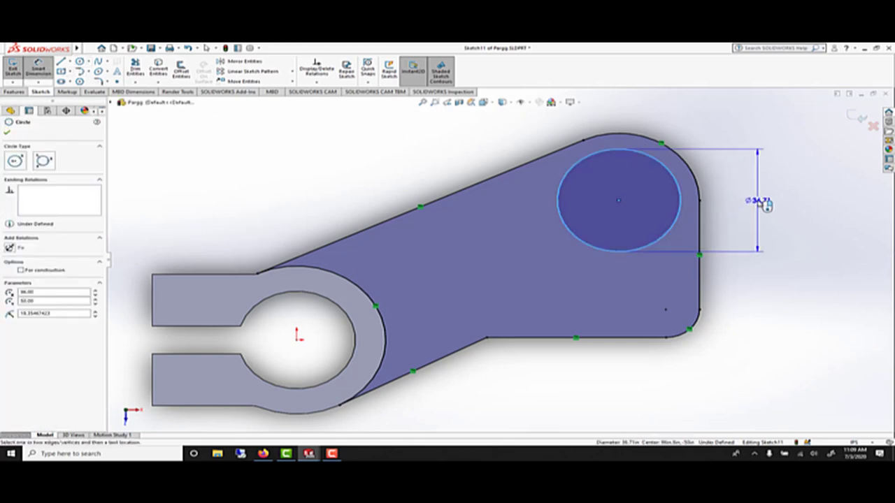
{"action": "left_click", "coordinate": [765, 208]}
{"action": "type", "text": "32"}
{"action": "key", "text": "Return"}
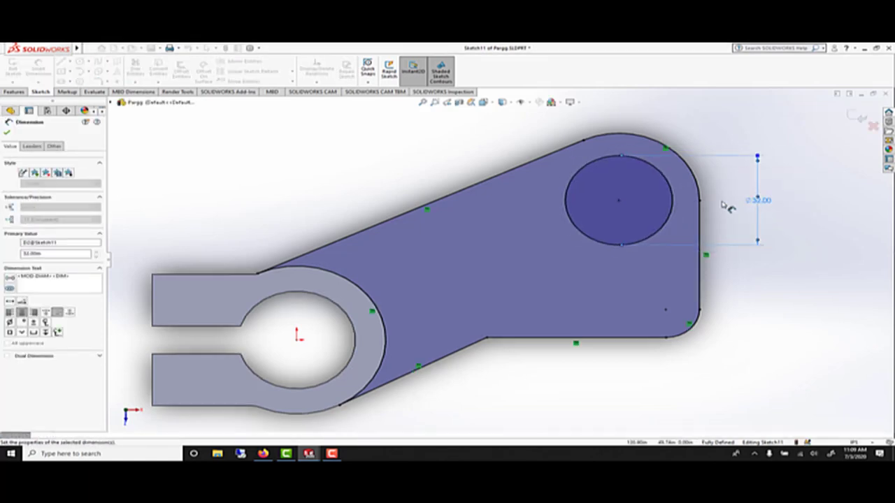
{"action": "left_click", "coordinate": [8, 134]}
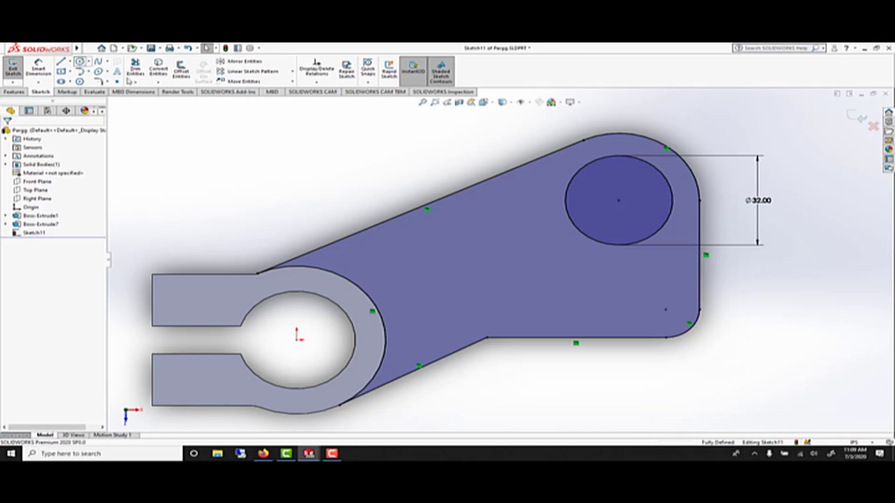
Draw a larger circle of radius 24 concentric with the 32 diameter circle, reaching the plate's rounded edge.
{"action": "key", "text": "c"}
{"action": "left_click", "coordinate": [619, 202]}
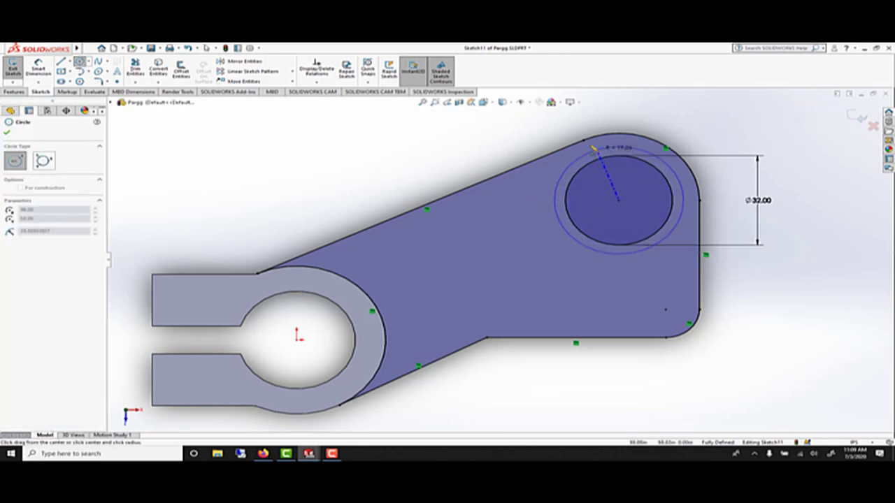
{"action": "left_click", "coordinate": [589, 142]}
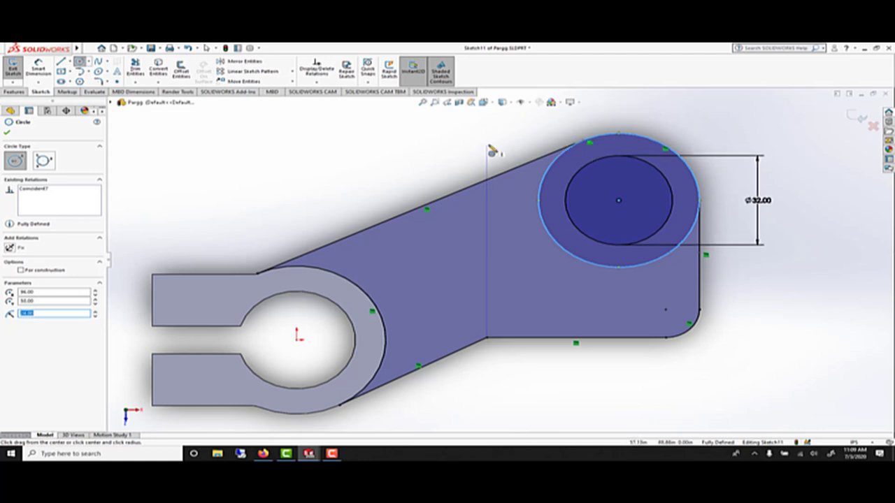
Draw a vertical line from the larger circle's lowest point down to the plate's lower horizontal edge.
{"action": "key", "text": "l"}
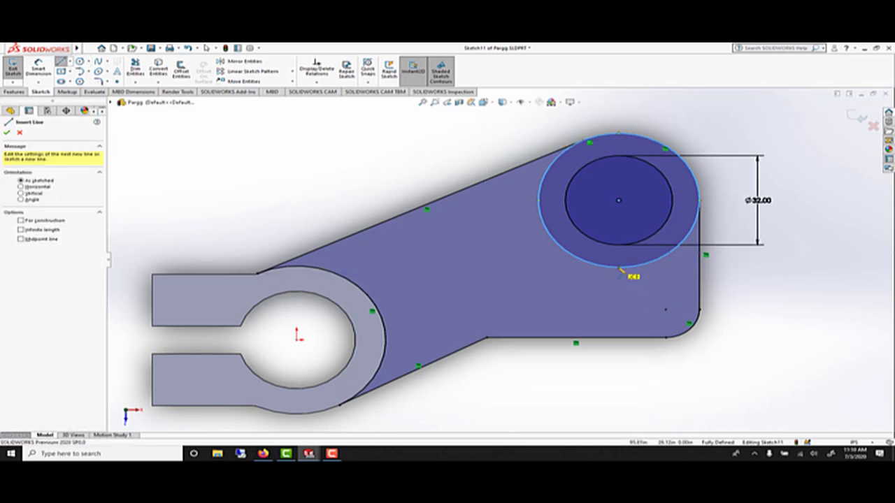
{"action": "left_click", "coordinate": [621, 269]}
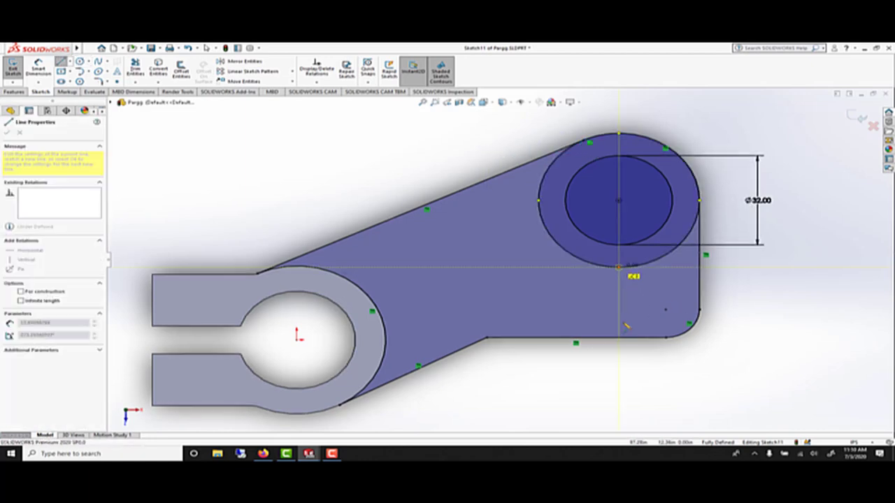
{"action": "left_click", "coordinate": [620, 338]}
{"action": "key", "text": "Escape"}
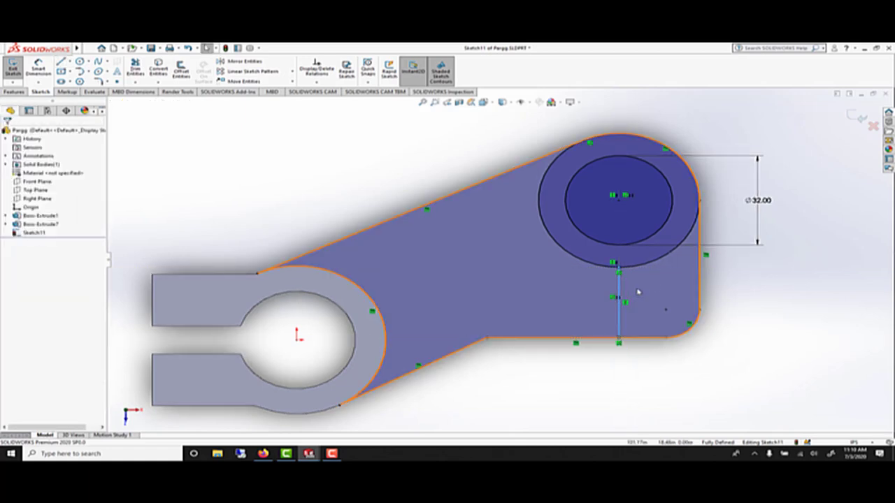
{"action": "key", "text": "f"}
{"action": "key", "text": "Escape"}
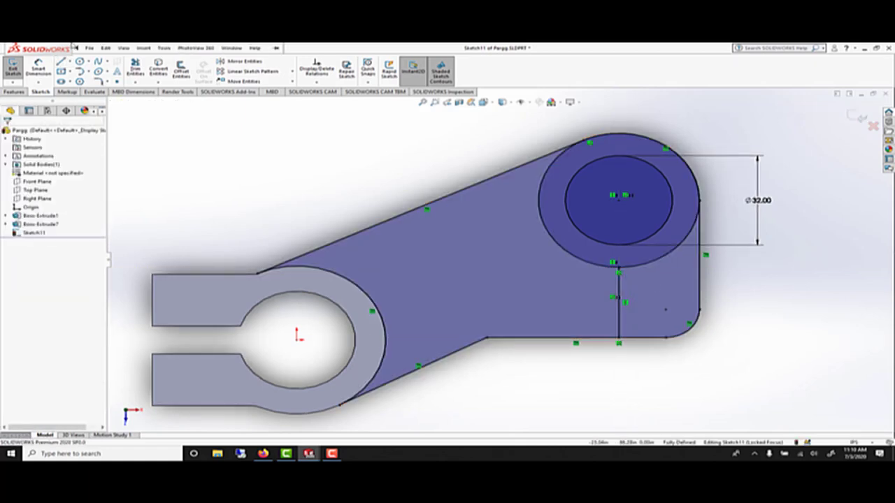
Trim away the plate's lower corner arc and vertical edge line, plus the concentric circles in the rounded end.
{"action": "left_click", "coordinate": [135, 67]}
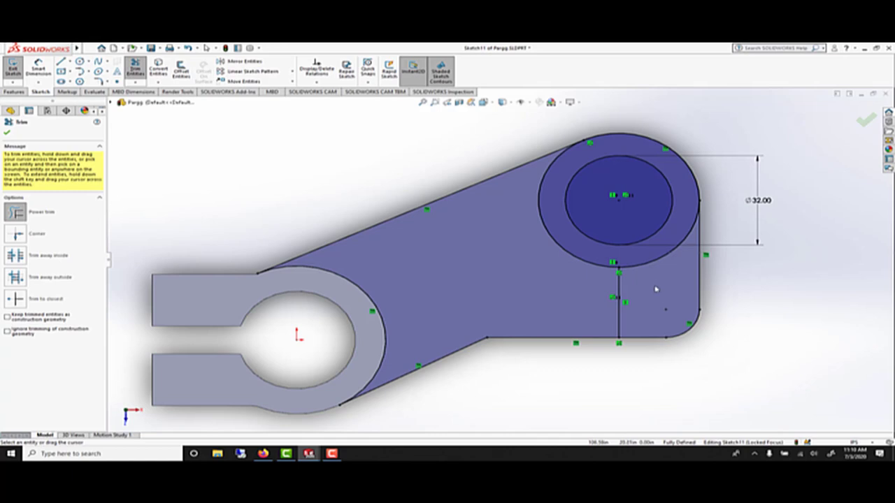
{"action": "mouse_move", "coordinate": [656, 291]}
{"action": "left_mouse_down"}
{"action": "mouse_move", "coordinate": [652, 349]}
{"action": "mouse_move", "coordinate": [702, 352]}
{"action": "left_mouse_up"}
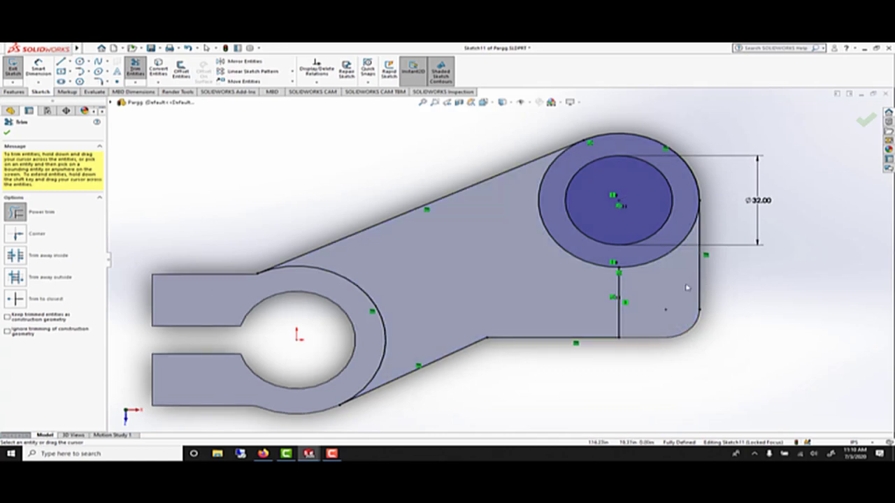
{"action": "left_click_drag", "start_coordinate": [694, 285], "coordinate": [723, 283]}
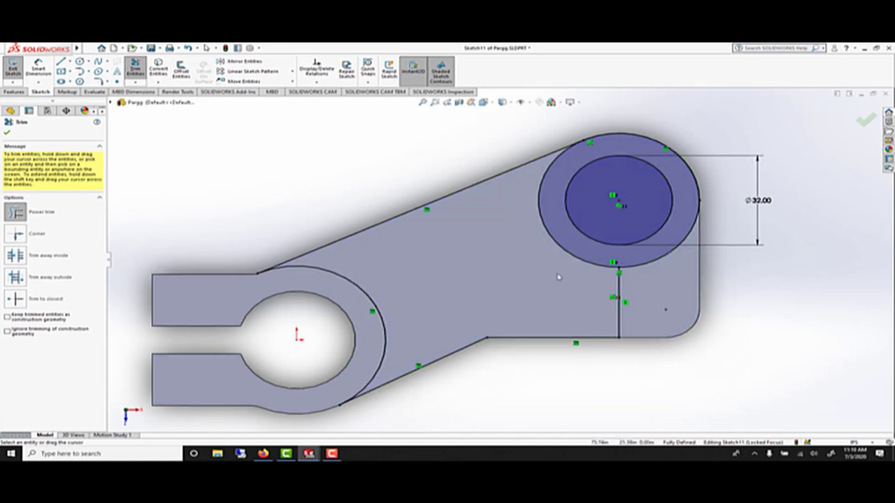
{"action": "left_click_drag", "start_coordinate": [560, 275], "coordinate": [595, 231]}
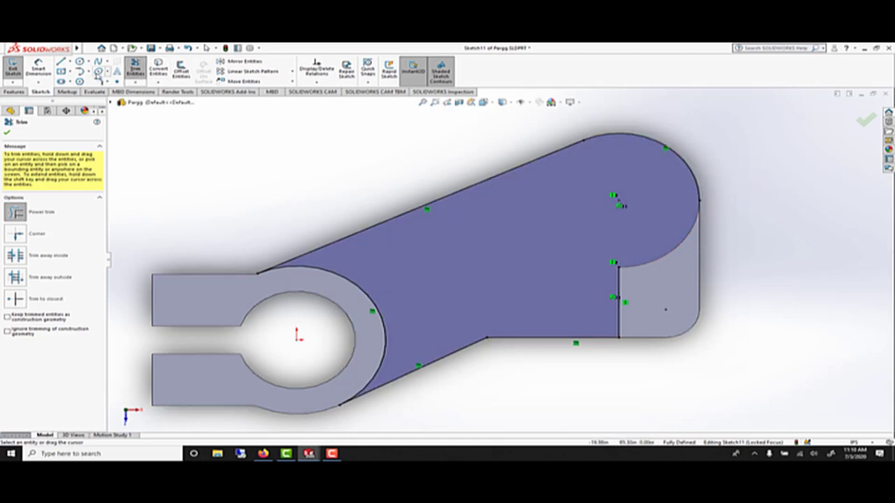
Draw a tangent arc from the short vertical line's upper end to the side endpoint of the large rounded end, closing the profile.
{"action": "left_click", "coordinate": [88, 64]}
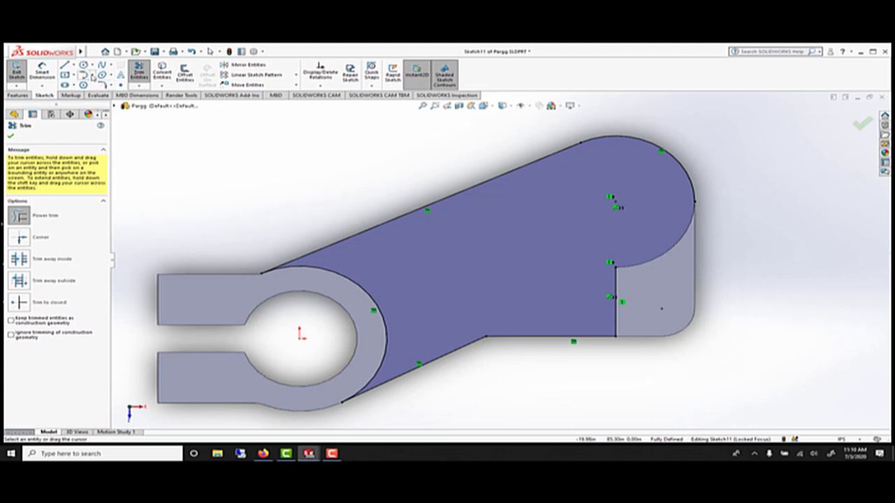
{"action": "left_click", "coordinate": [92, 76]}
{"action": "left_click", "coordinate": [108, 94]}
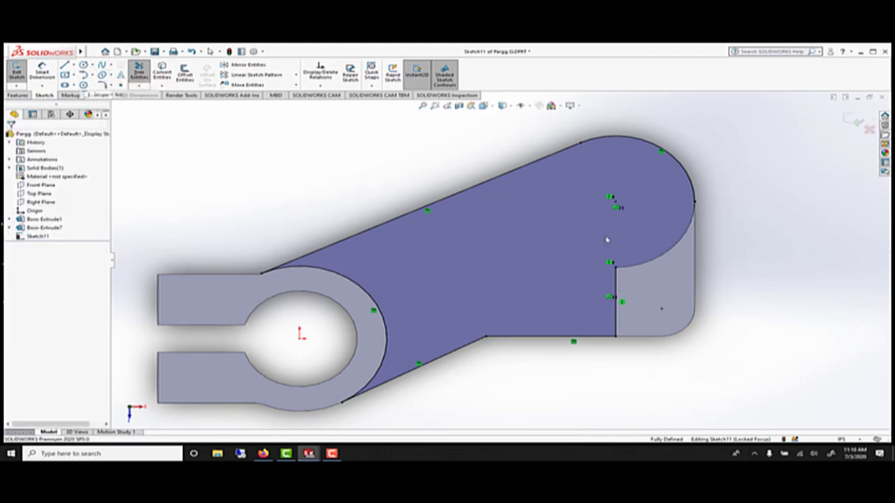
{"action": "left_click", "coordinate": [615, 267]}
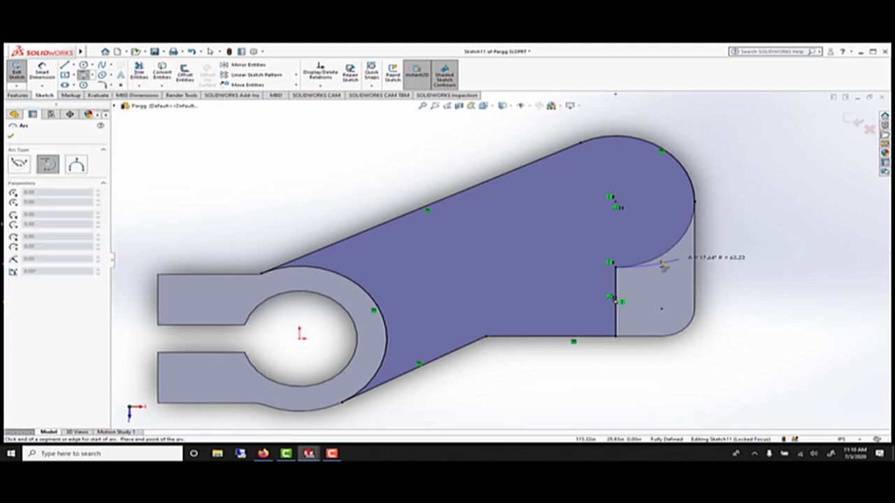
{"action": "left_click", "coordinate": [695, 204]}
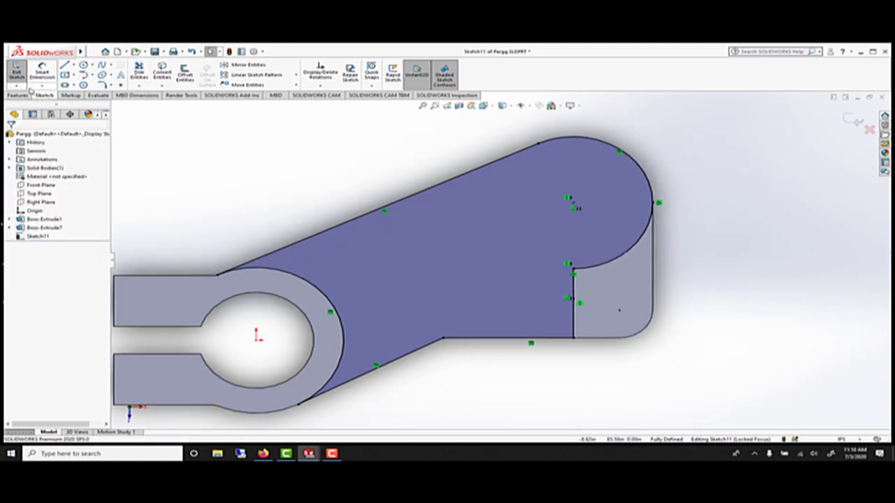
Add 10 in radius sketch fillets at both ends of the short vertical line.
{"action": "left_click", "coordinate": [102, 84]}
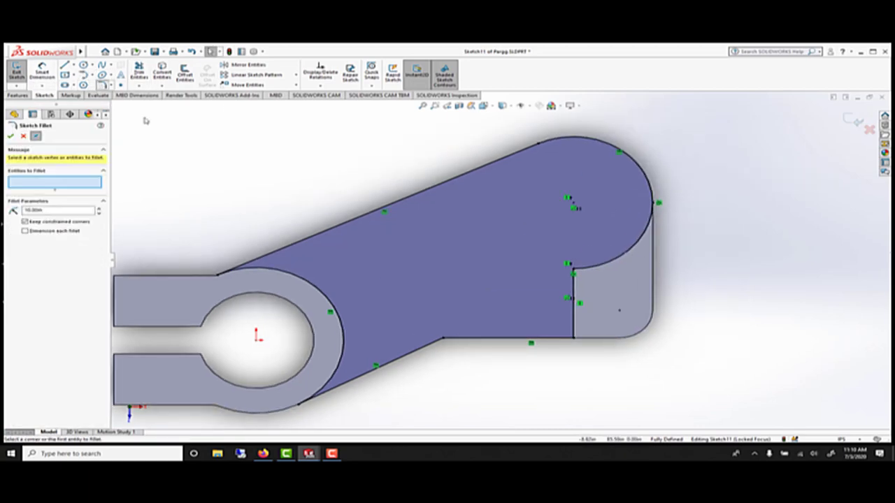
{"action": "left_click", "coordinate": [573, 269]}
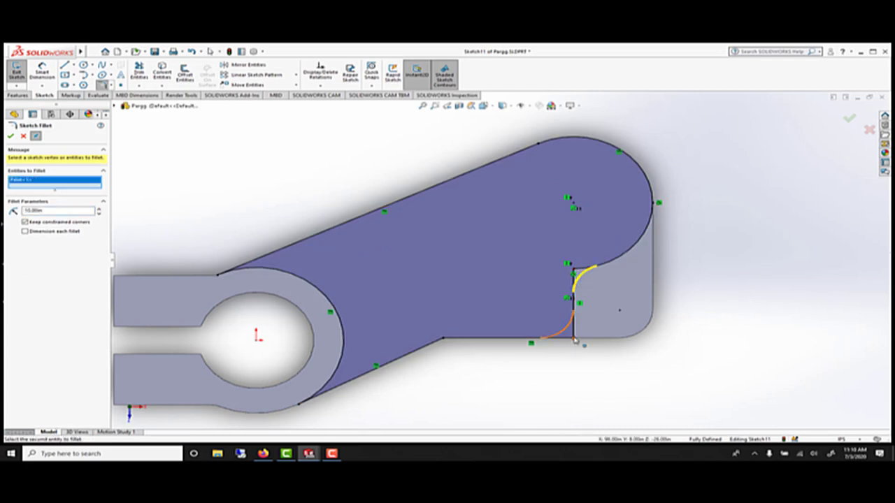
{"action": "left_click", "coordinate": [574, 339]}
{"action": "left_click", "coordinate": [10, 136]}
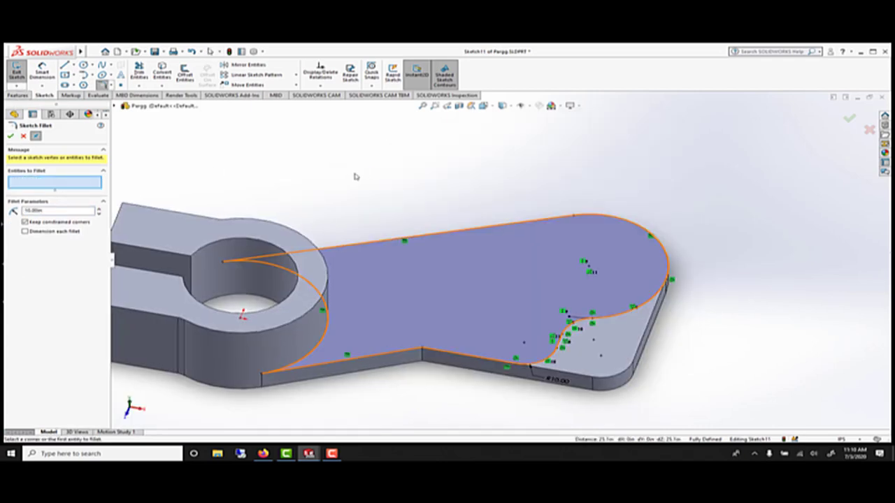
Extrude the closed arm profile as a blind boss 10 in high, merged with the base plate.
{"action": "left_click", "coordinate": [21, 96]}
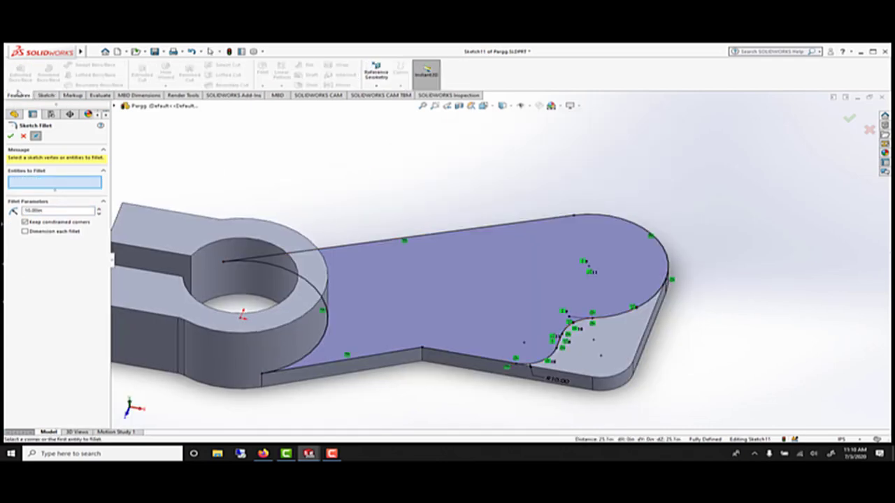
{"action": "left_click", "coordinate": [15, 137]}
{"action": "left_click", "coordinate": [20, 72]}
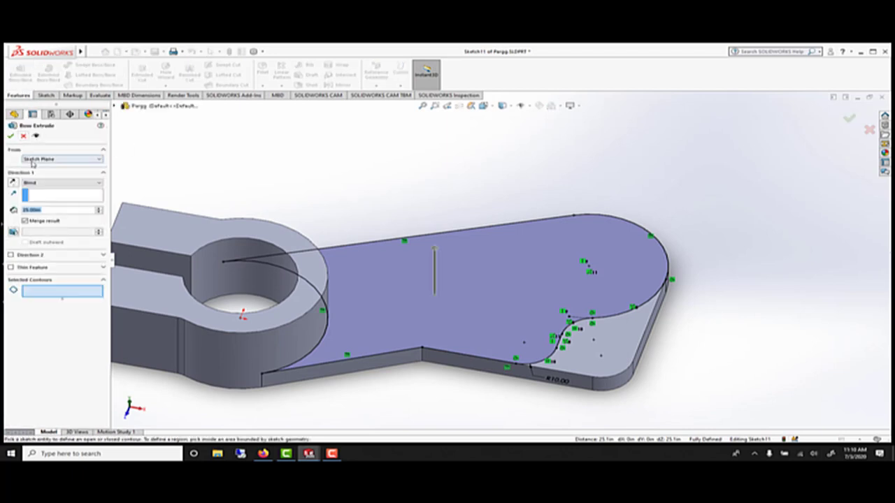
{"action": "type", "text": "10"}
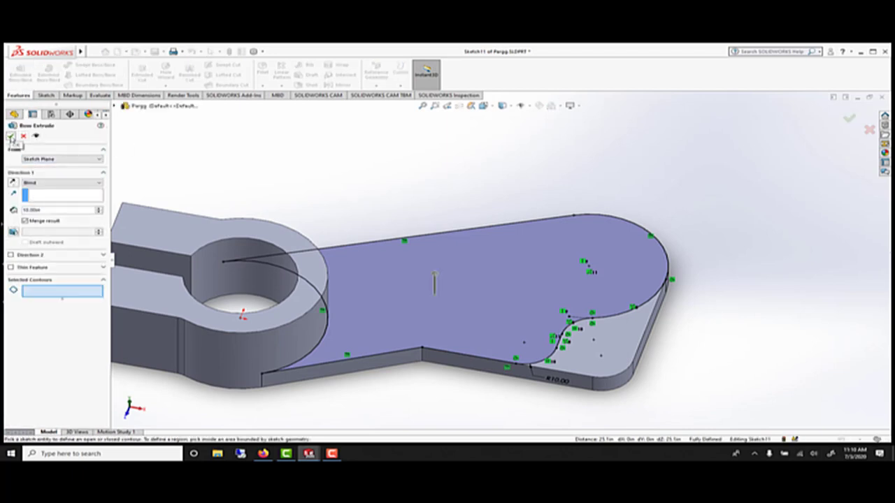
{"action": "left_click", "coordinate": [306, 263]}
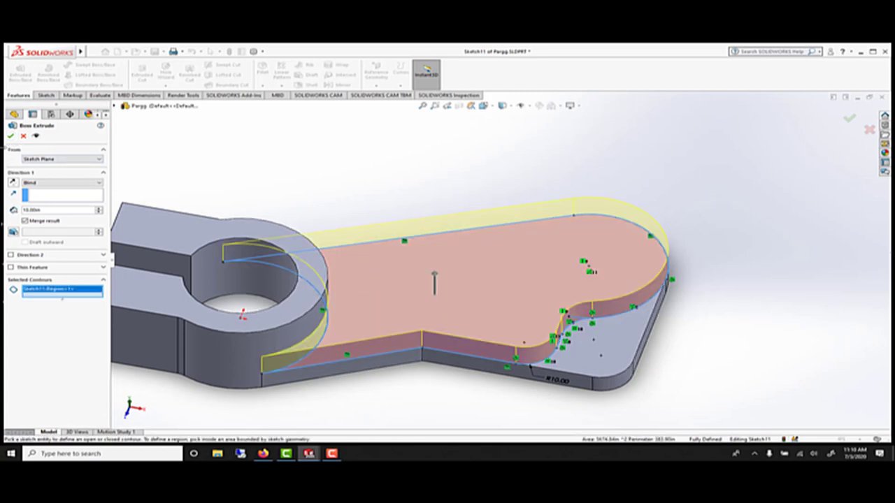
{"action": "left_click", "coordinate": [9, 137]}
On the raised arm's top face, sketch a construction line from the origin to the rounded end's arc centre.
{"action": "left_click", "coordinate": [411, 174]}
{"action": "middle_click_drag", "start_coordinate": [411, 174], "coordinate": [399, 192]}
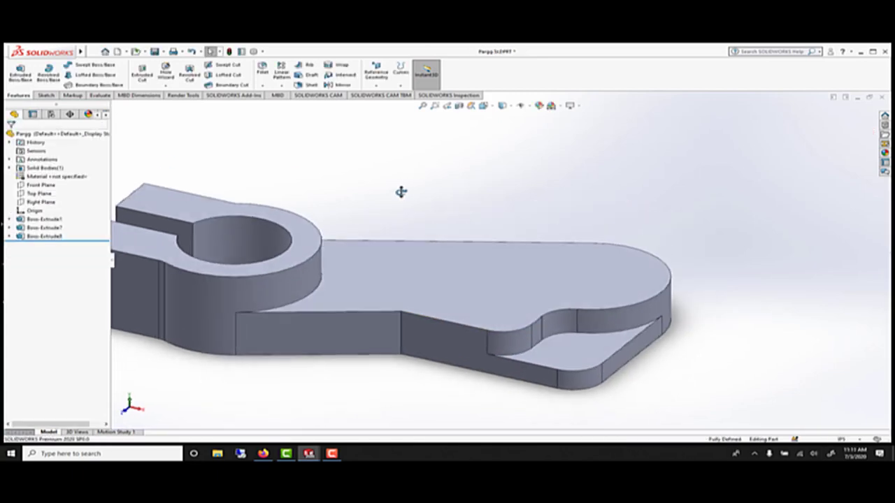
{"action": "key", "text": "f"}
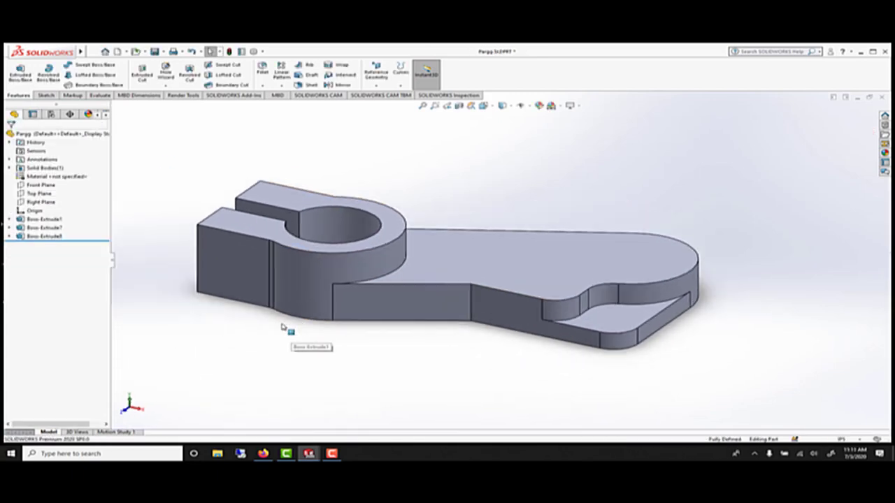
{"action": "middle_click_drag", "start_coordinate": [306, 302], "coordinate": [709, 260]}
{"action": "left_click", "coordinate": [549, 231]}
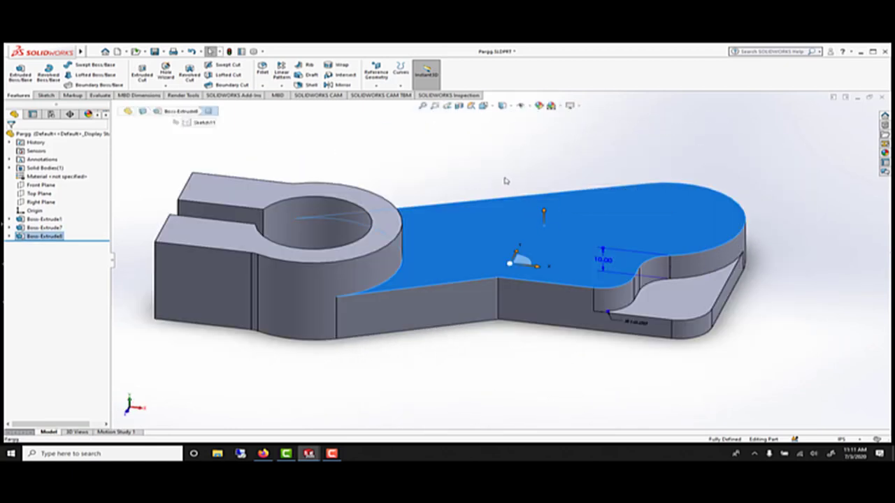
{"action": "key", "text": "ctrl+8"}
{"action": "left_click", "coordinate": [46, 95]}
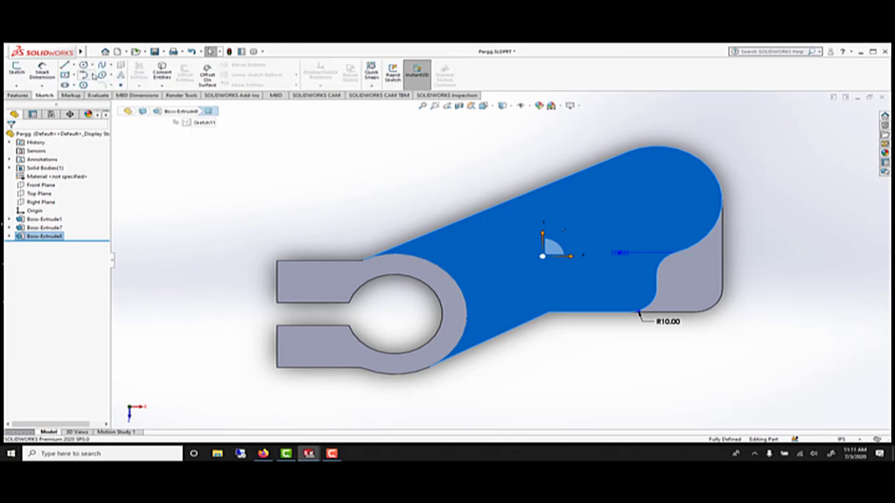
{"action": "left_click", "coordinate": [74, 64]}
{"action": "left_click", "coordinate": [89, 82]}
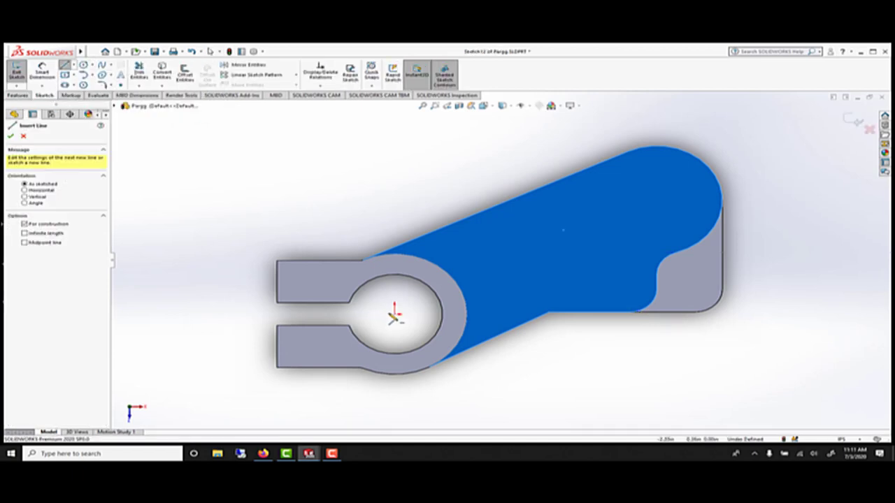
{"action": "left_click", "coordinate": [396, 313]}
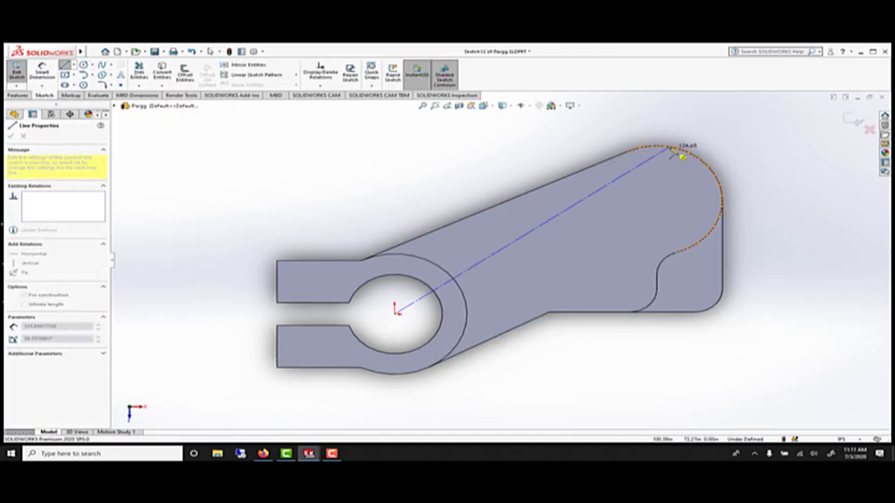
{"action": "left_click", "coordinate": [657, 202]}
{"action": "key", "text": "Escape"}
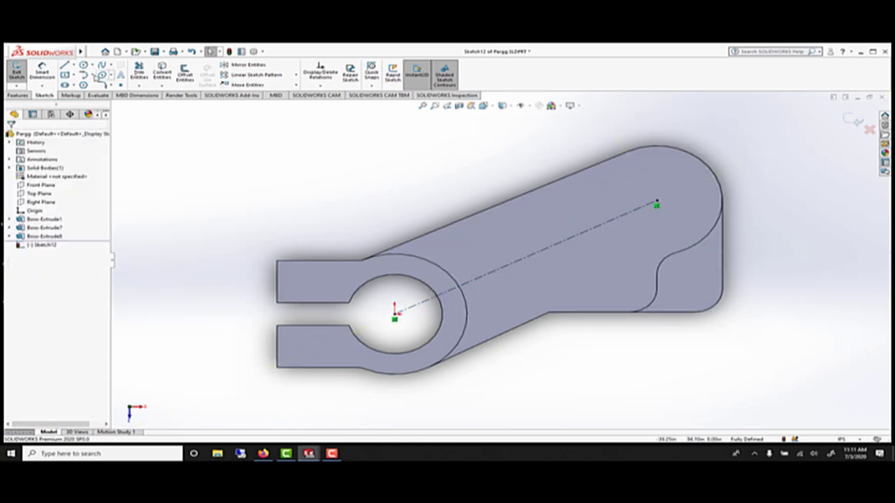
Sketch a dimensioned straight slot along the construction line, about 43 in between arc centres and 9.8 in wide.
{"action": "left_click", "coordinate": [66, 85]}
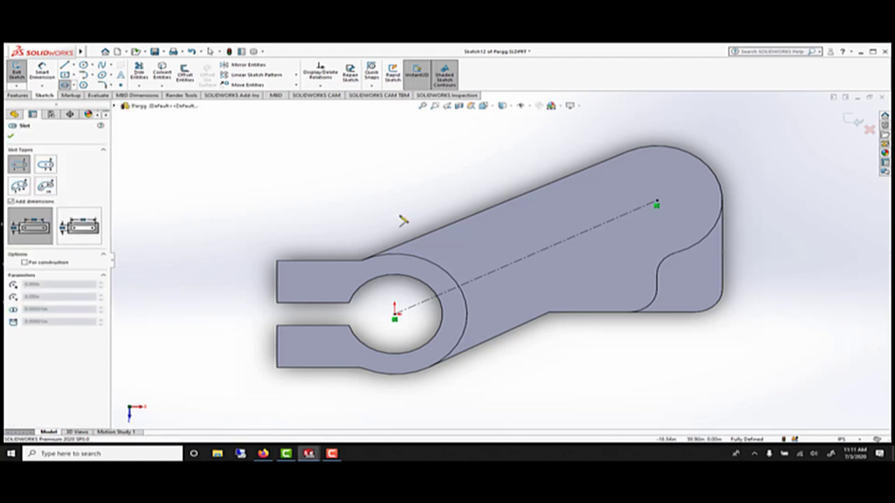
{"action": "left_click", "coordinate": [482, 278]}
{"action": "left_click", "coordinate": [589, 228]}
{"action": "left_click", "coordinate": [570, 230]}
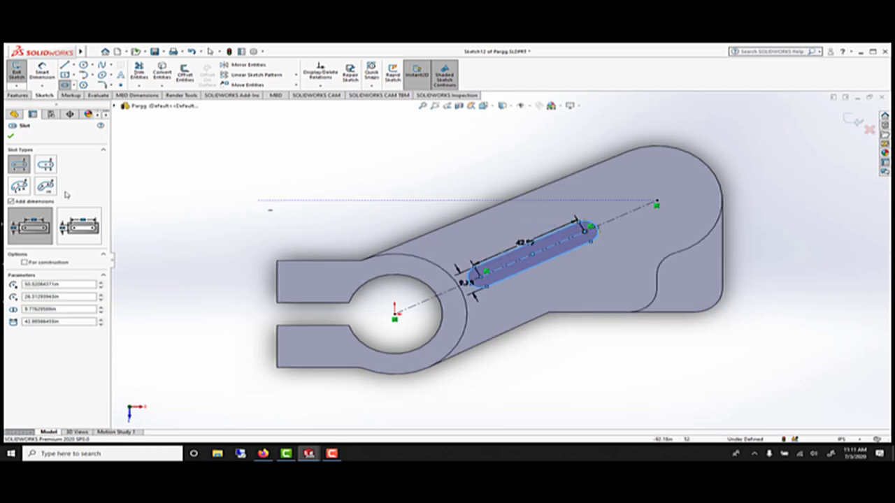
{"action": "left_click", "coordinate": [11, 135]}
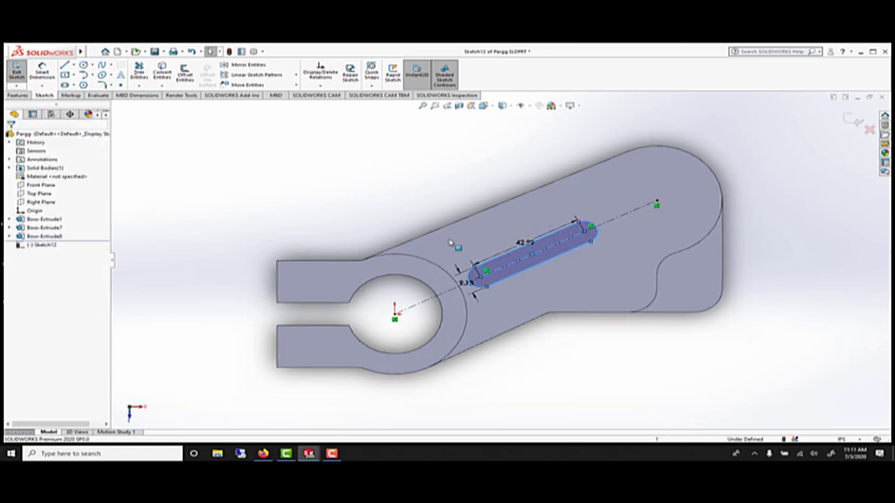
Set the slot's centre-to-centre length to 40 in and its width to 10 in.
{"action": "double_click", "coordinate": [523, 244]}
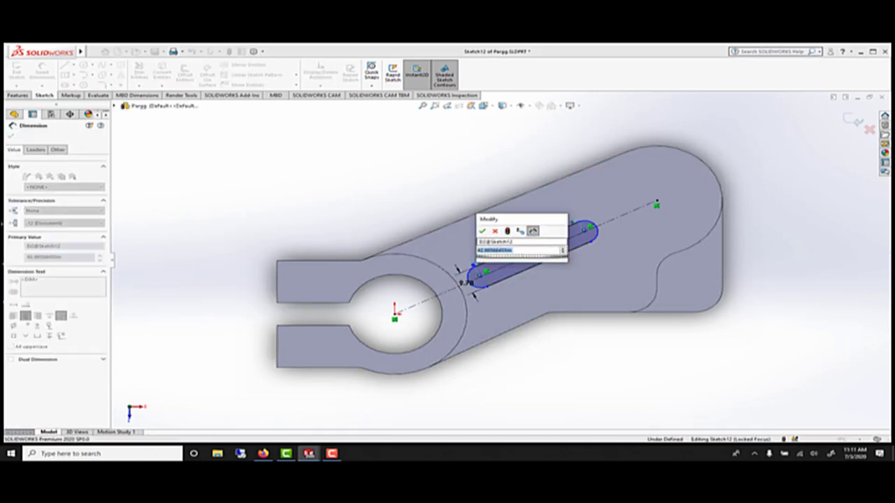
{"action": "type", "text": "40"}
{"action": "key", "text": "Return"}
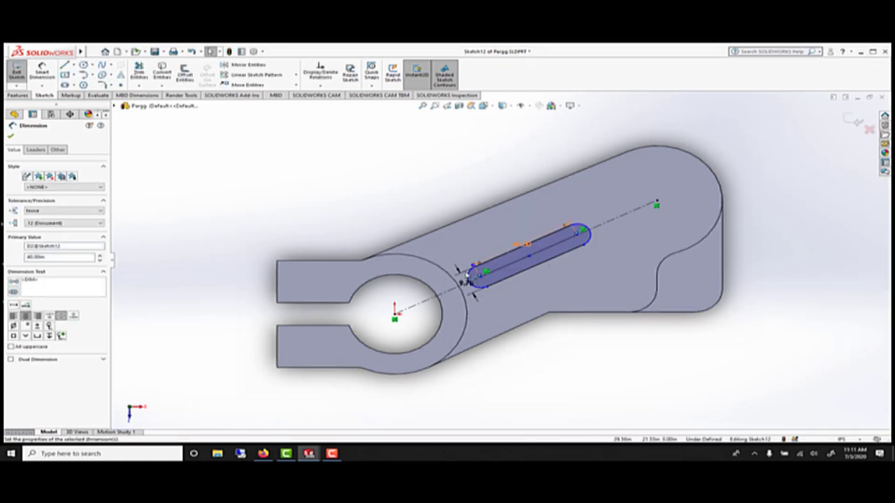
{"action": "key", "text": "Escape"}
{"action": "double_click", "coordinate": [465, 284]}
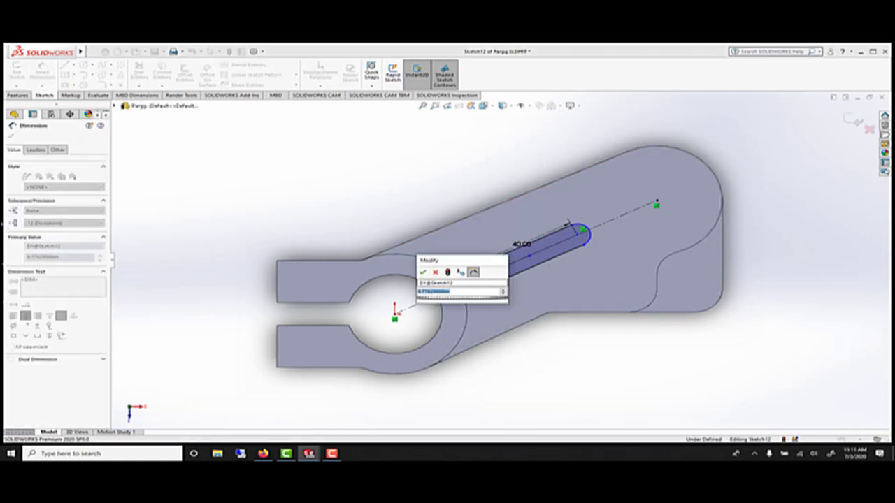
{"action": "type", "text": "10"}
{"action": "key", "text": "Return"}
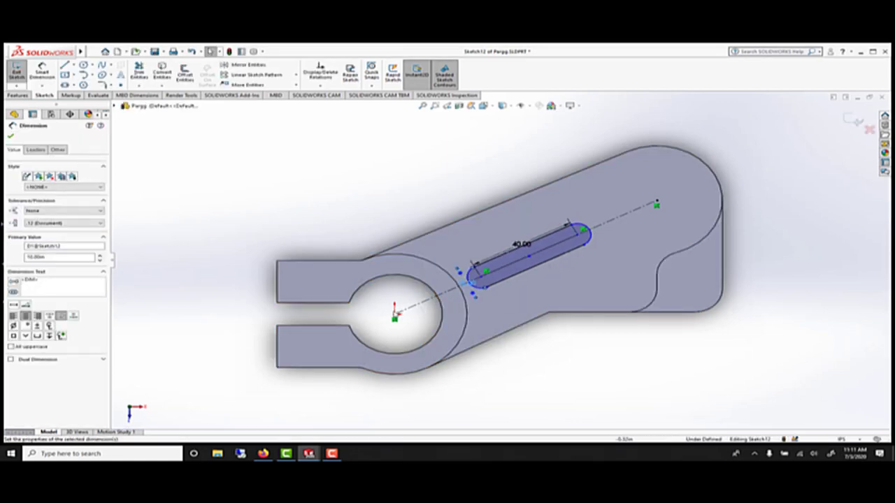
{"action": "key", "text": "Escape"}
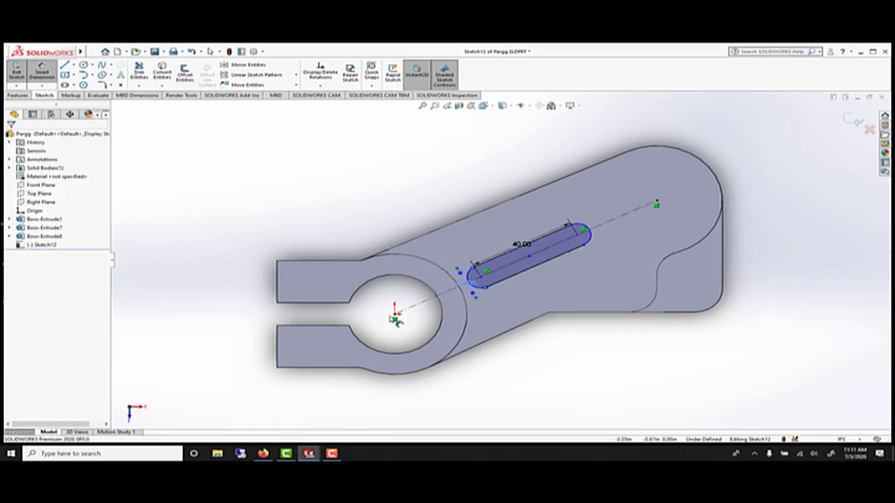
Dimension the distance from the origin to the slot's nearer arc centre as 37 in.
{"action": "left_click", "coordinate": [396, 317]}
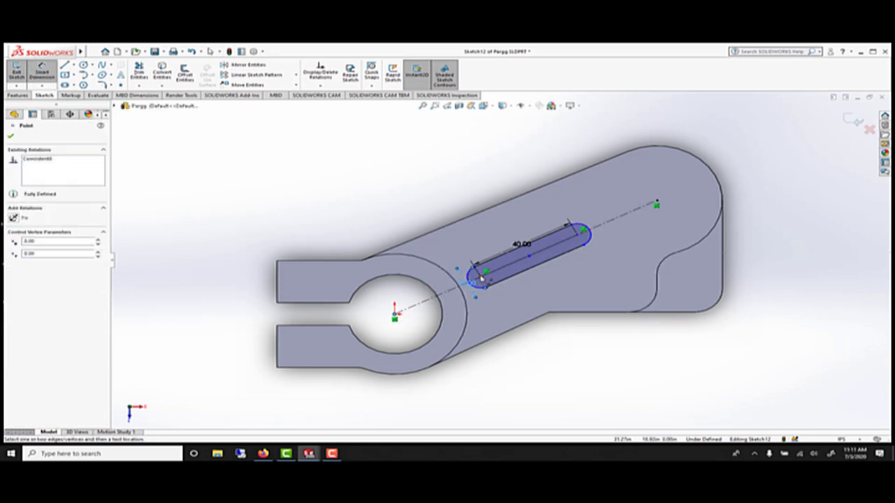
{"action": "left_click", "coordinate": [481, 279]}
{"action": "left_click", "coordinate": [381, 236]}
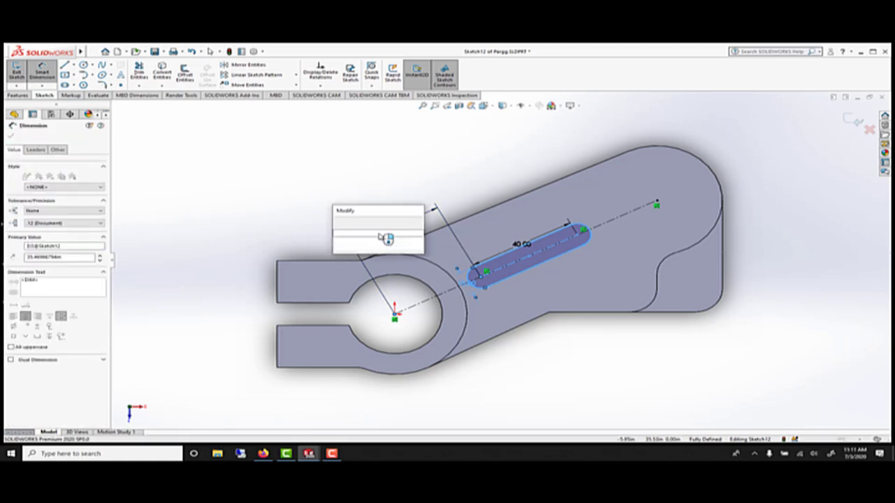
{"action": "type", "text": "37"}
{"action": "key", "text": "Return"}
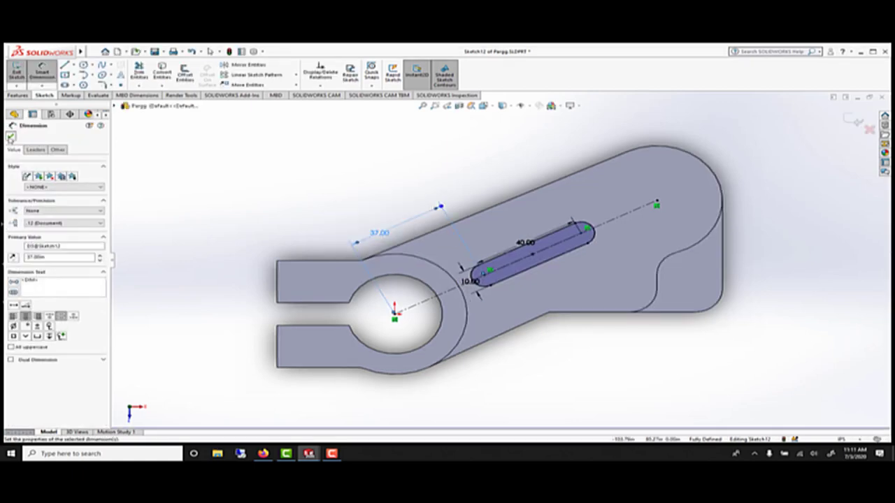
{"action": "left_click", "coordinate": [11, 136]}
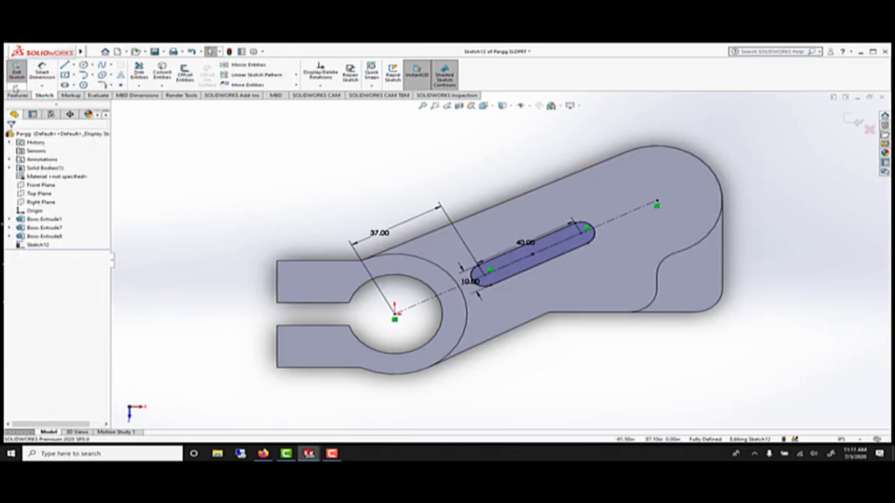
Extrude-cut the dimensioned slot sketch through the raised arm.
{"action": "left_click", "coordinate": [16, 95]}
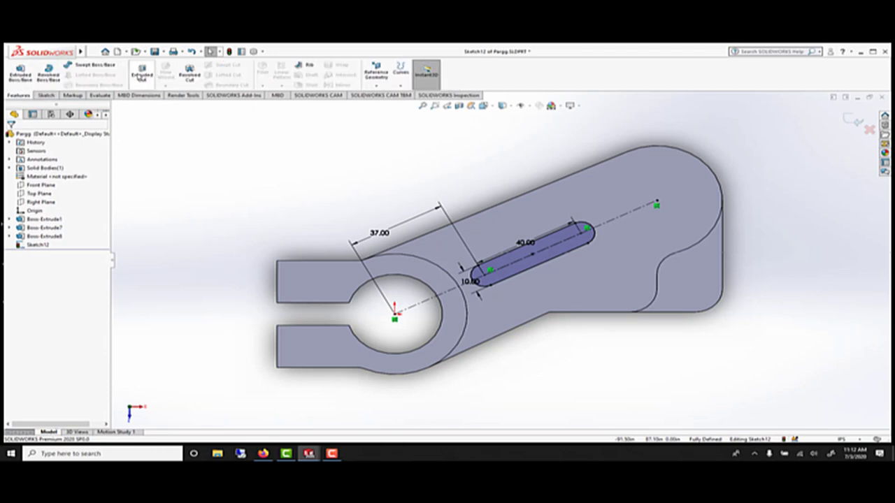
{"action": "left_click", "coordinate": [142, 74]}
{"action": "left_click", "coordinate": [42, 182]}
{"action": "left_click", "coordinate": [34, 198]}
{"action": "left_click", "coordinate": [10, 137]}
{"action": "middle_click_drag", "start_coordinate": [496, 160], "coordinate": [528, 249]}
On the arm's top face, sketch a construction line about 7 in long, perpendicular to the slot's long edge.
{"action": "left_click", "coordinate": [528, 250]}
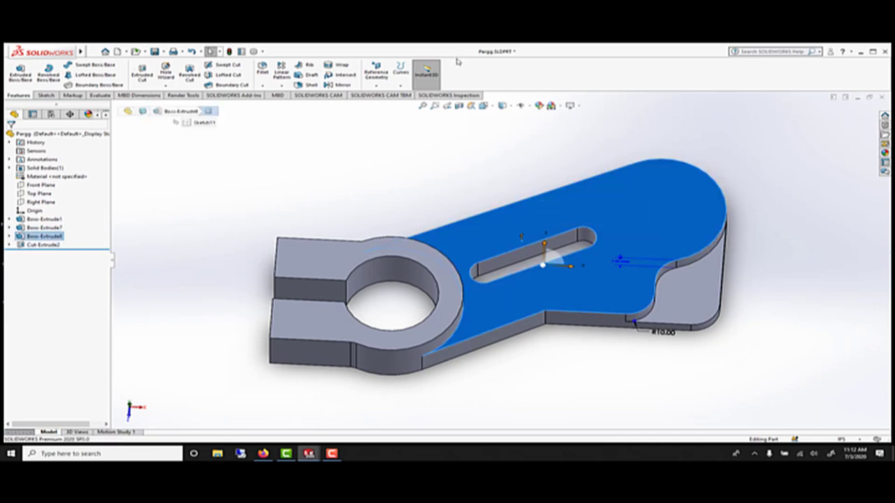
{"action": "key", "text": "ctrl+8"}
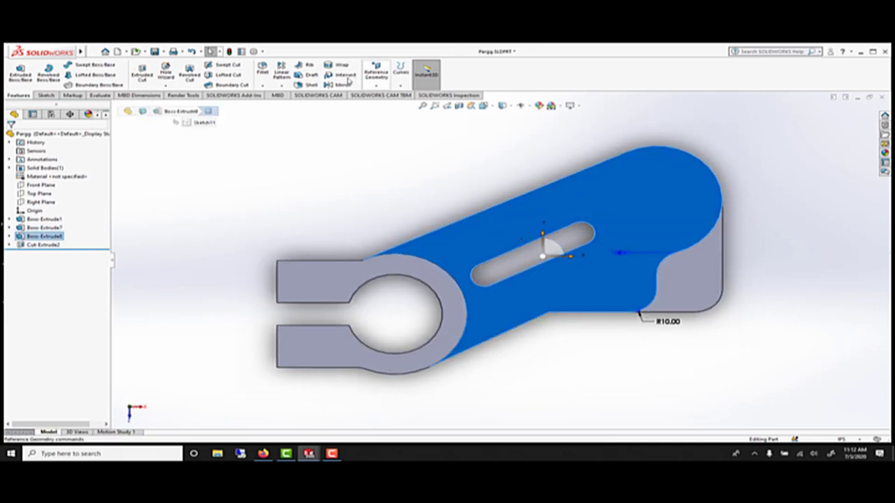
{"action": "left_click", "coordinate": [42, 96]}
{"action": "left_click", "coordinate": [72, 65]}
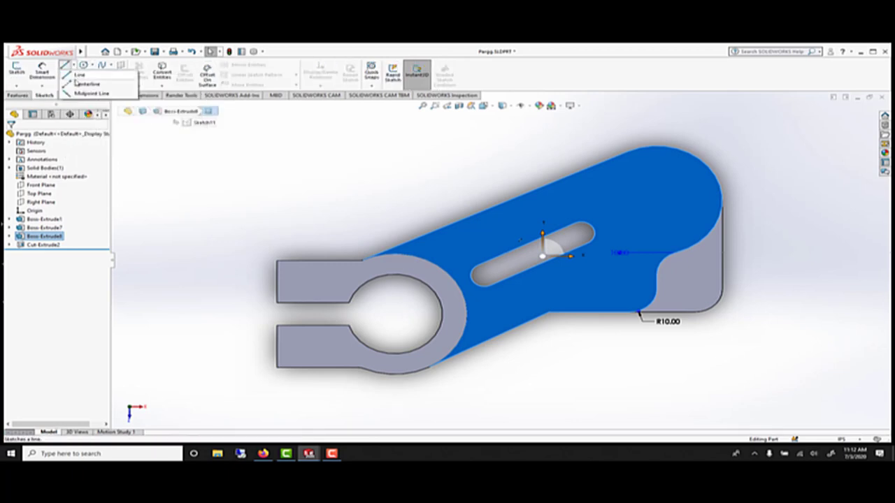
{"action": "left_click", "coordinate": [81, 83]}
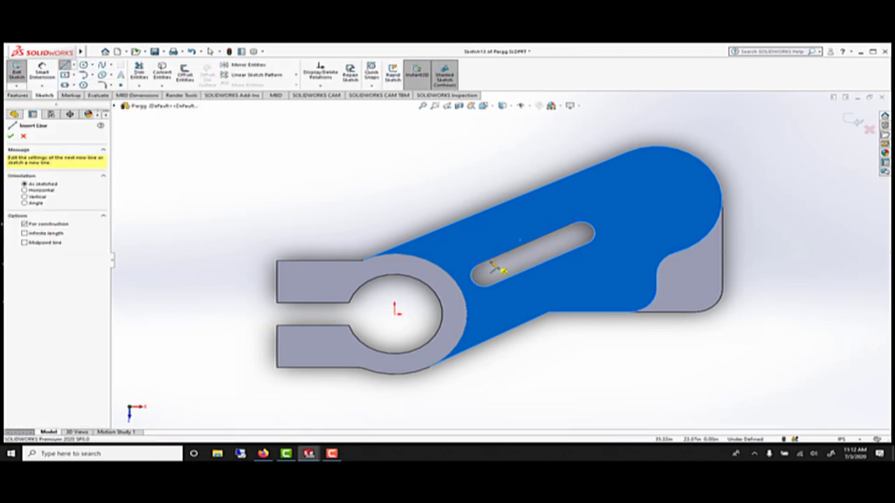
{"action": "left_click", "coordinate": [483, 265]}
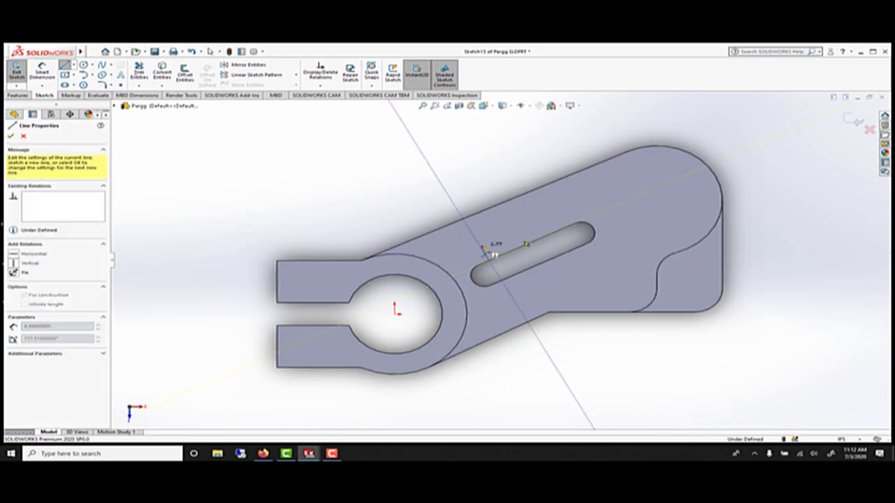
{"action": "right_click", "coordinate": [437, 189]}
{"action": "left_click", "coordinate": [455, 191]}
{"action": "scroll", "coordinate": [610, 260], "scroll_direction": "down", "scroll_amount": 1}
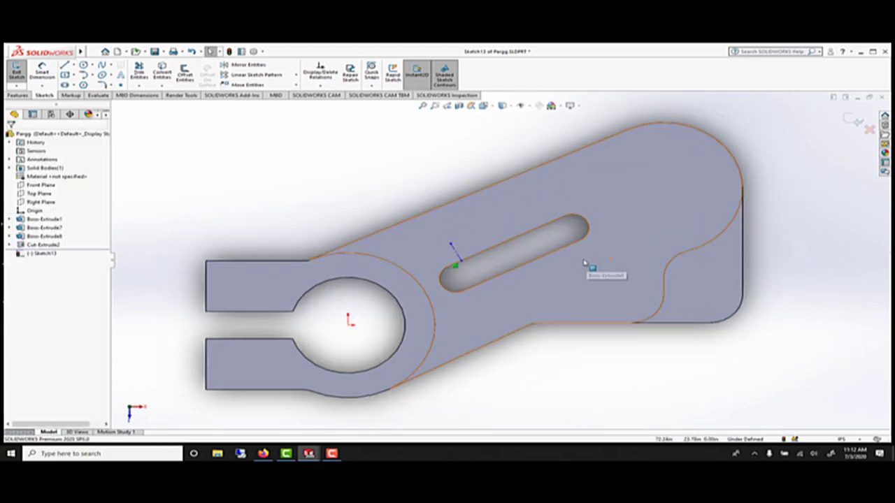
{"action": "left_click", "coordinate": [852, 121]}
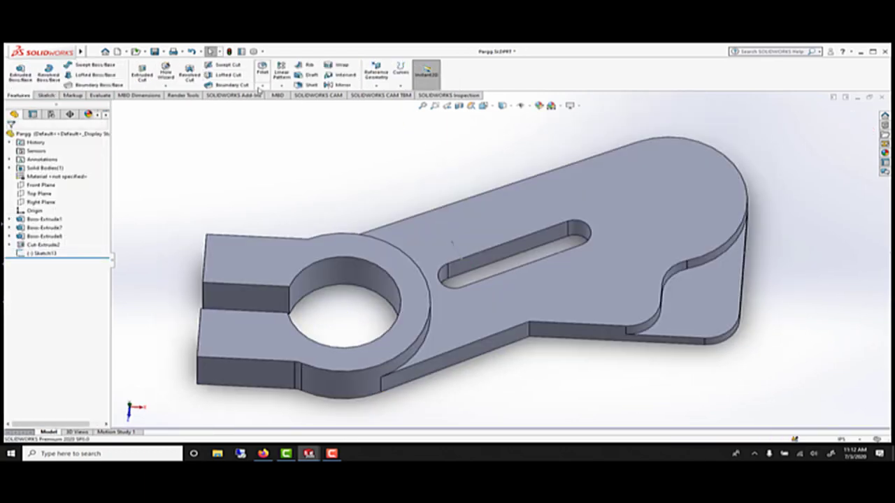
Linear-pattern the slot cut along the construction line towards the arm's lower edge, with 15 in spacing and 2 instances.
{"action": "left_click", "coordinate": [262, 85]}
{"action": "left_click", "coordinate": [281, 70]}
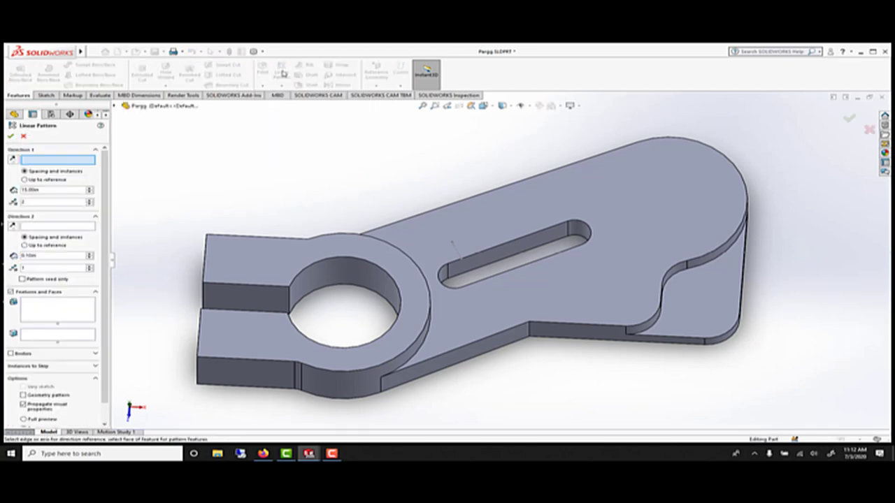
{"action": "left_click", "coordinate": [452, 249]}
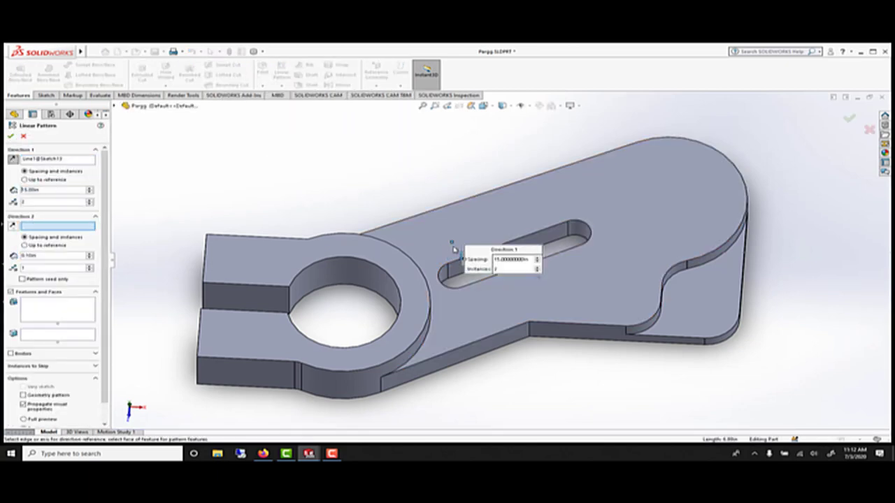
{"action": "left_click", "coordinate": [55, 311]}
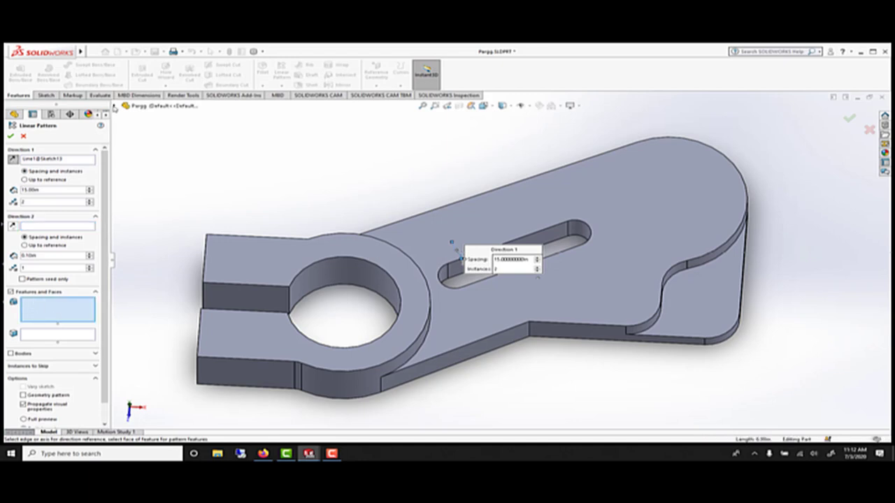
{"action": "left_click", "coordinate": [115, 106]}
{"action": "left_click", "coordinate": [155, 217]}
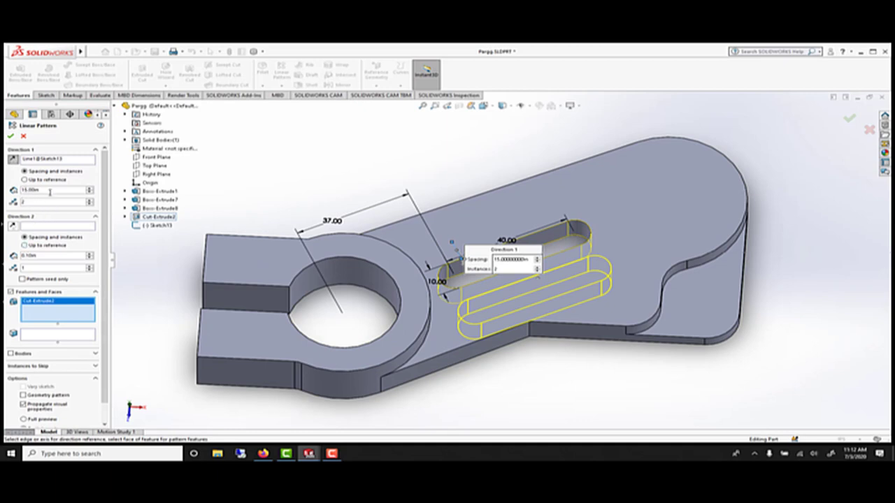
{"action": "left_click", "coordinate": [14, 159]}
{"action": "left_click", "coordinate": [14, 160]}
{"action": "left_click", "coordinate": [11, 136]}
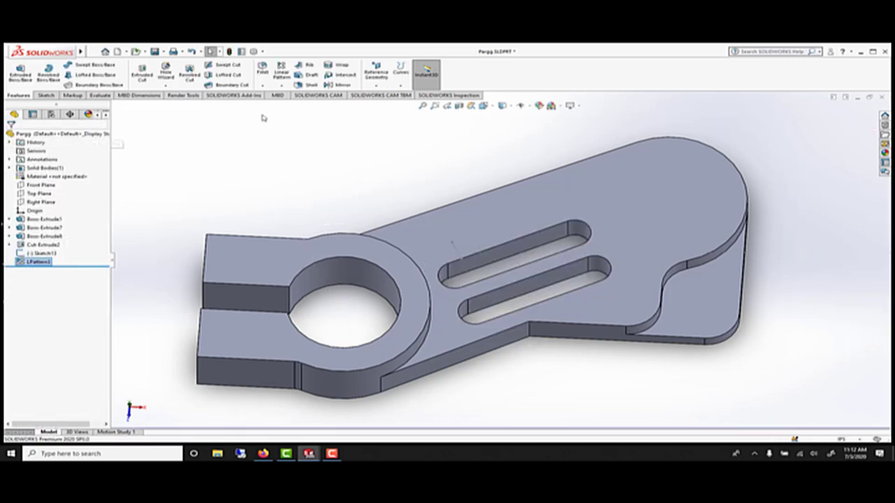
Linear-pattern the original slot cut in the reversed direction along the same construction line, with 15 in spacing and 2 instances.
{"action": "left_click", "coordinate": [281, 78]}
{"action": "key", "text": "Escape"}
{"action": "left_click", "coordinate": [282, 73]}
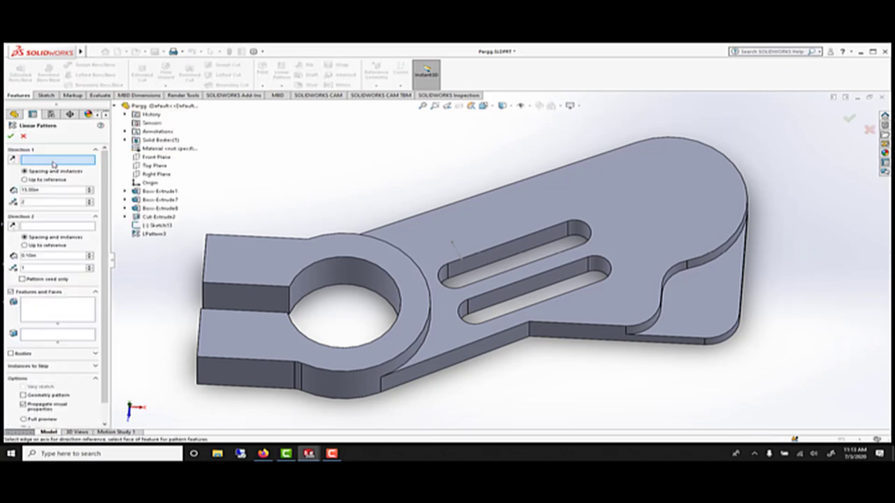
{"action": "left_click", "coordinate": [449, 245]}
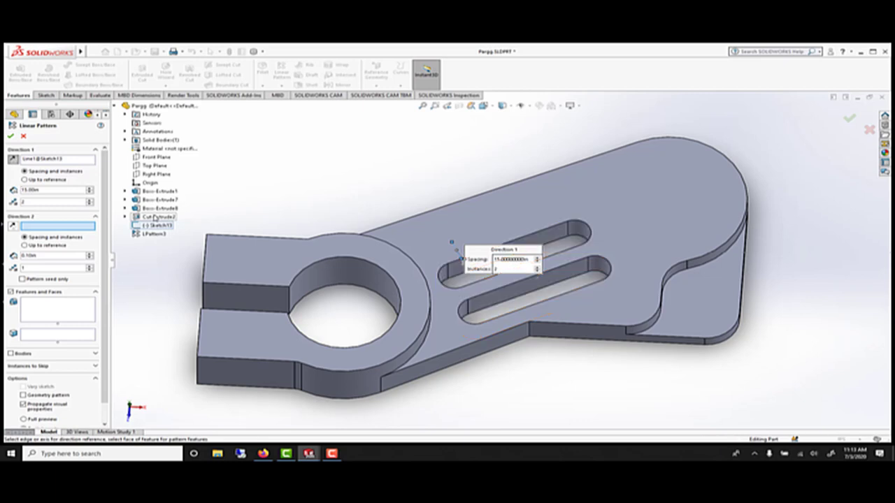
{"action": "left_click", "coordinate": [73, 302]}
{"action": "left_click", "coordinate": [146, 216]}
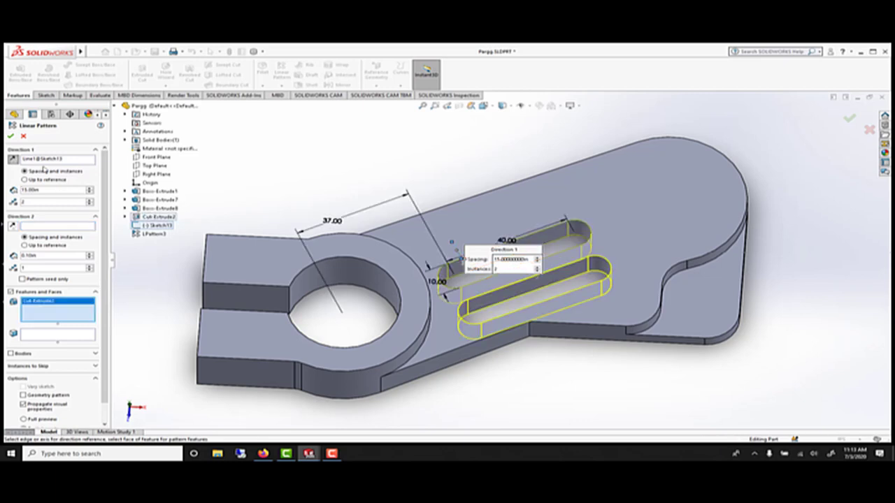
{"action": "left_click", "coordinate": [18, 160]}
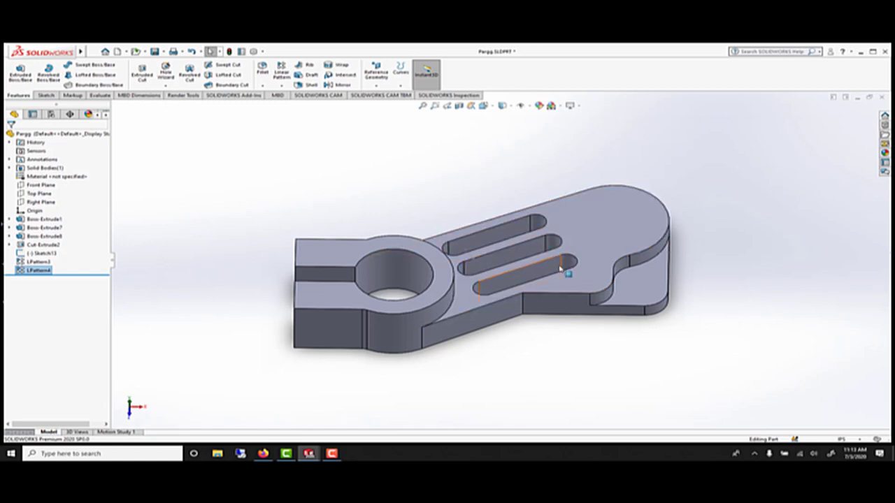
On the arm's top face, sketch a circle concentric with the rounded end and set its diameter to 32 in.
{"action": "left_click", "coordinate": [628, 216]}
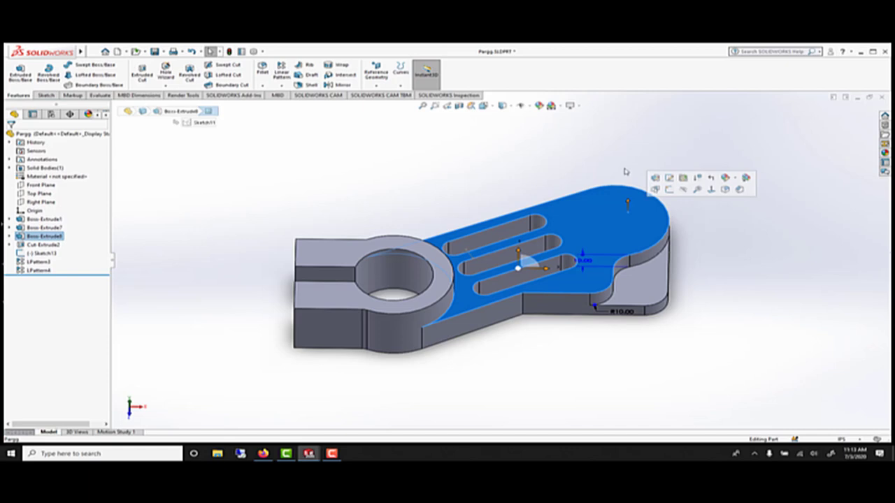
{"action": "left_click", "coordinate": [669, 188]}
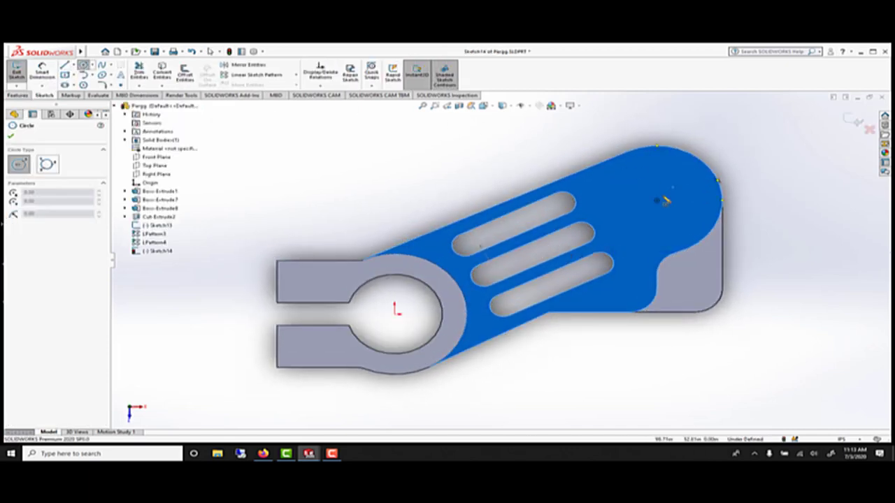
{"action": "left_click_drag", "start_coordinate": [656, 202], "coordinate": [621, 172]}
{"action": "left_click", "coordinate": [42, 71]}
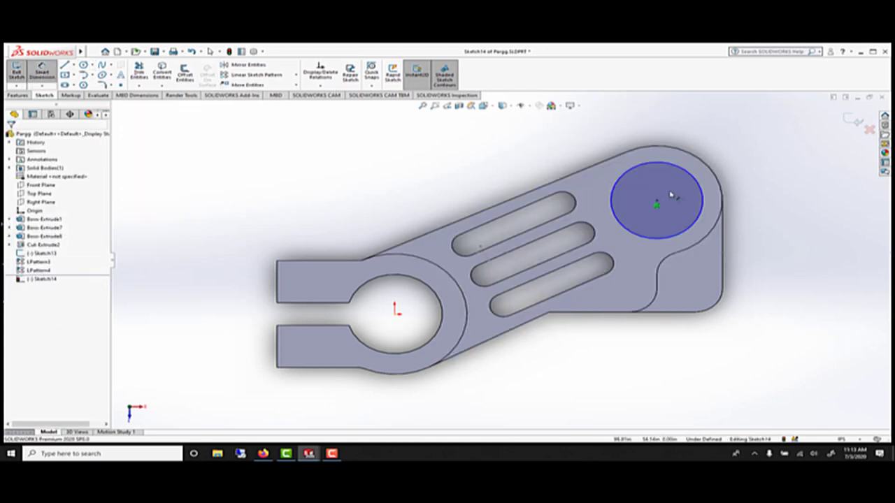
{"action": "left_click", "coordinate": [702, 188]}
{"action": "left_click", "coordinate": [713, 190]}
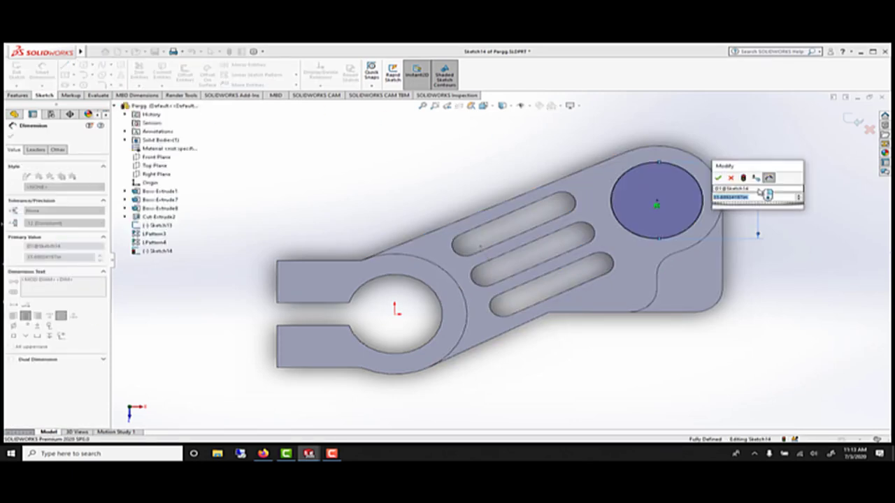
{"action": "key", "text": "Return"}
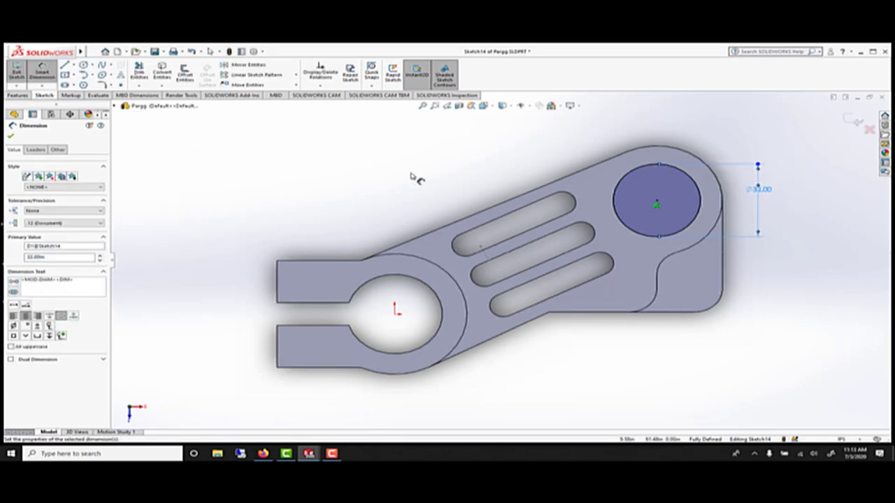
Extrude-cut the circle at the arm's rounded end with the Through All end condition.
{"action": "left_click", "coordinate": [18, 95]}
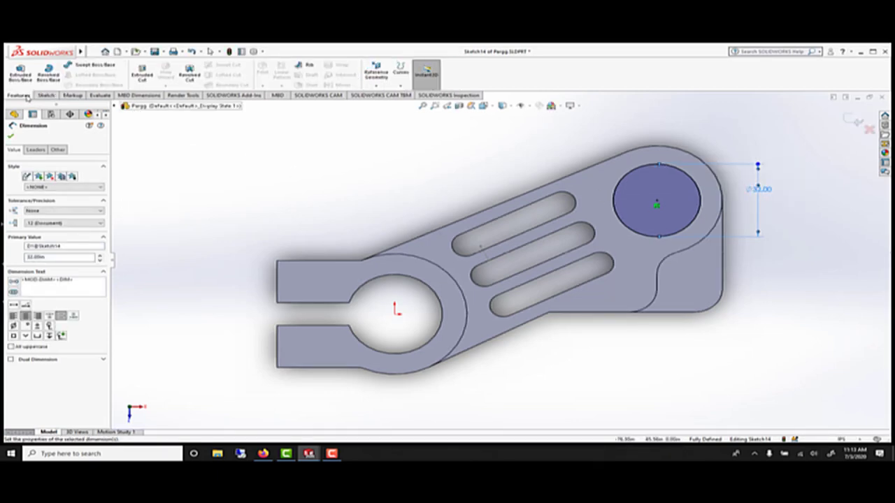
{"action": "left_click", "coordinate": [142, 72]}
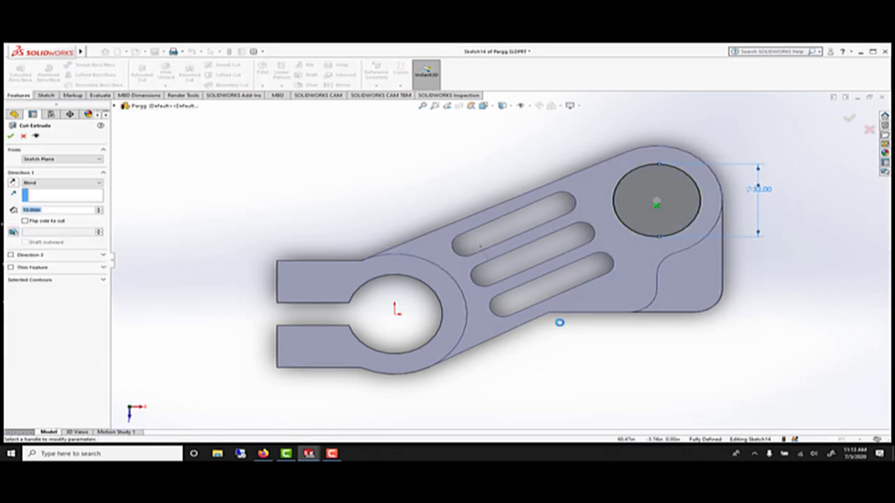
{"action": "left_click", "coordinate": [39, 181]}
{"action": "left_click", "coordinate": [40, 193]}
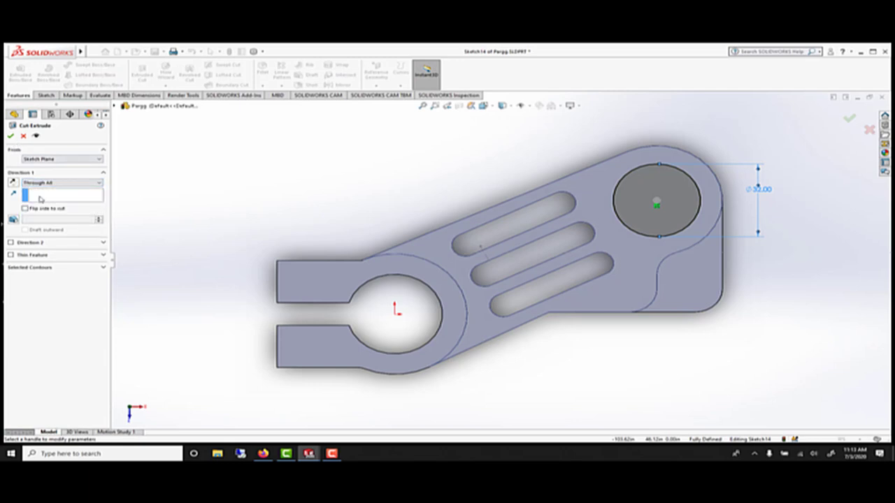
{"action": "left_click", "coordinate": [10, 136]}
{"action": "middle_click_drag", "start_coordinate": [533, 339], "coordinate": [541, 266]}
{"action": "scroll", "coordinate": [639, 349], "scroll_direction": "down", "scroll_amount": 1}
{"action": "left_click", "coordinate": [513, 367]}
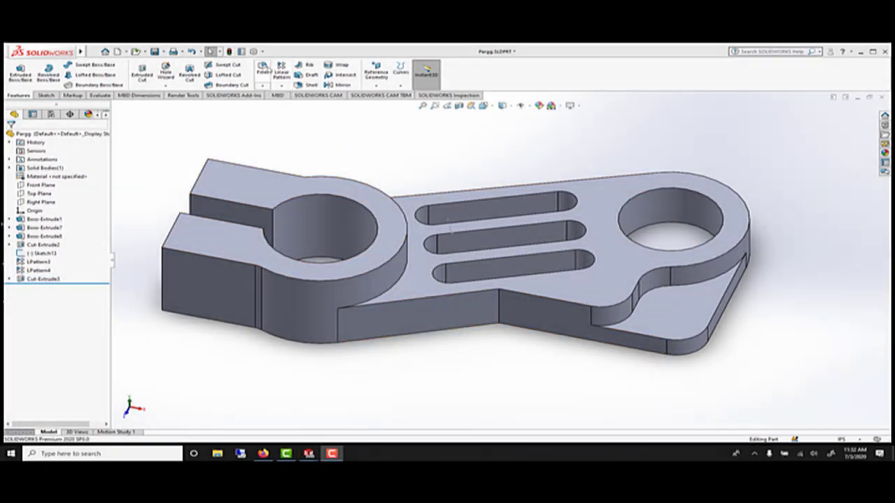
Fillet the four vertical edges at the free ends of the clamp jaws with a 1 in radius.
{"action": "middle_click_drag", "start_coordinate": [194, 224], "coordinate": [361, 307]}
{"action": "left_click", "coordinate": [362, 347]}
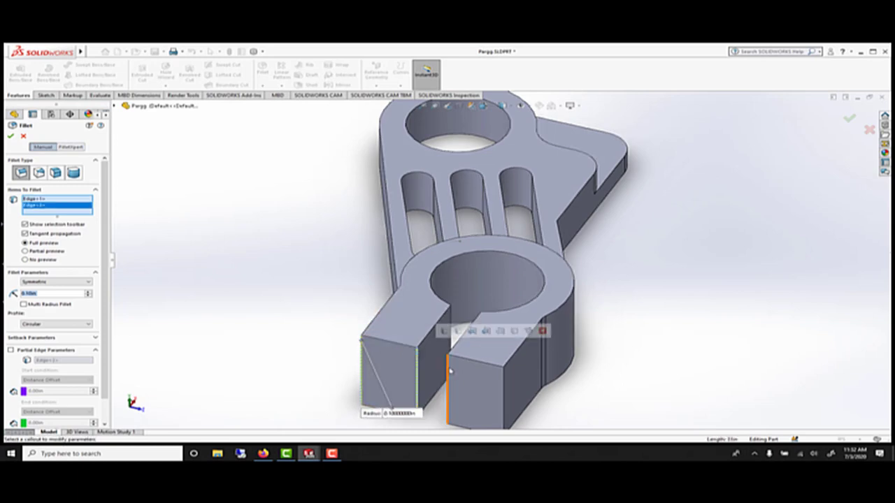
{"action": "left_click", "coordinate": [467, 374]}
{"action": "left_click", "coordinate": [504, 376]}
{"action": "type", "text": "1"}
{"action": "key", "text": "Return"}
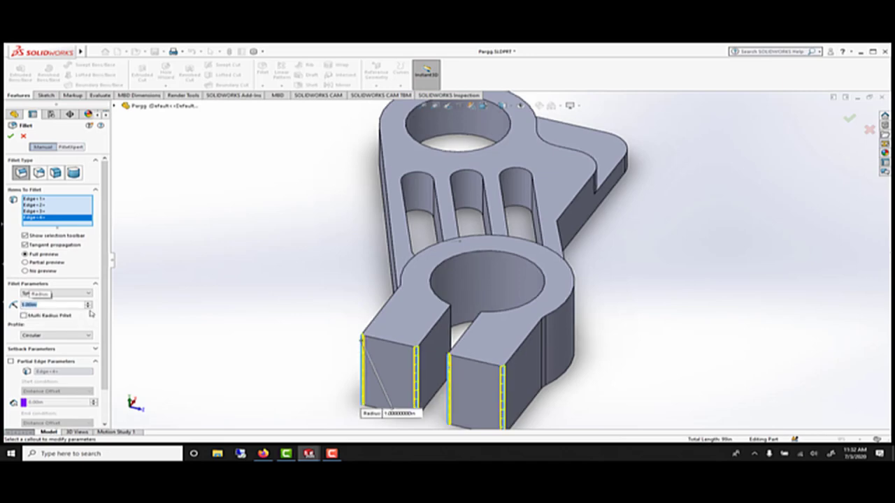
{"action": "left_click", "coordinate": [9, 137]}
Fillet the curved edge where the clamp ring meets the arm's top face with a 5 in radius.
{"action": "middle_click_drag", "start_coordinate": [522, 244], "coordinate": [392, 253]}
{"action": "scroll", "coordinate": [613, 260], "scroll_direction": "down", "scroll_amount": 3}
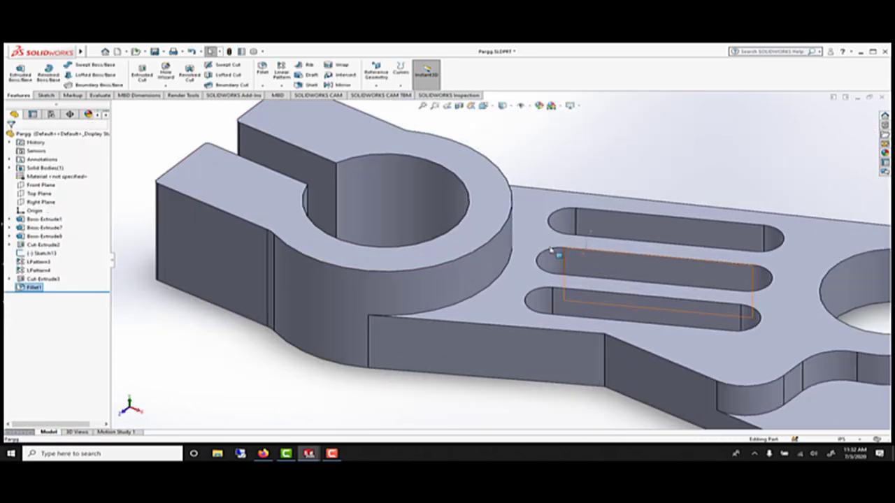
{"action": "left_click", "coordinate": [262, 70]}
{"action": "left_click", "coordinate": [509, 268]}
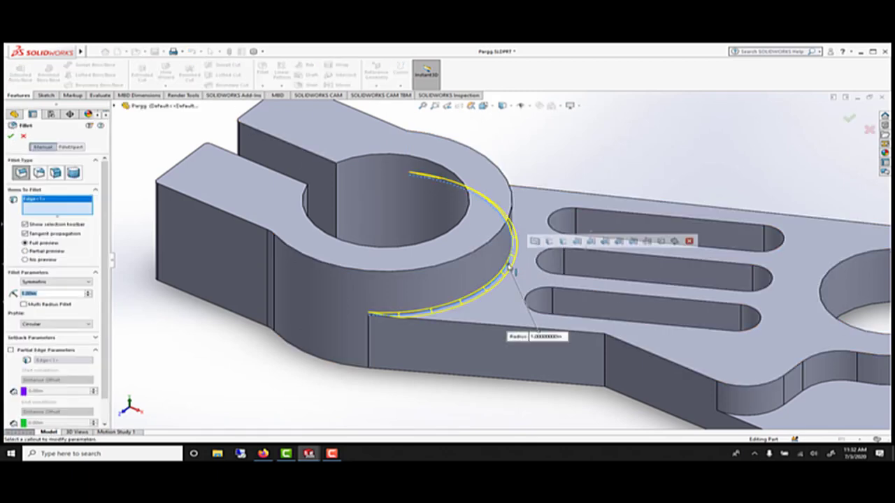
{"action": "type", "text": "6"}
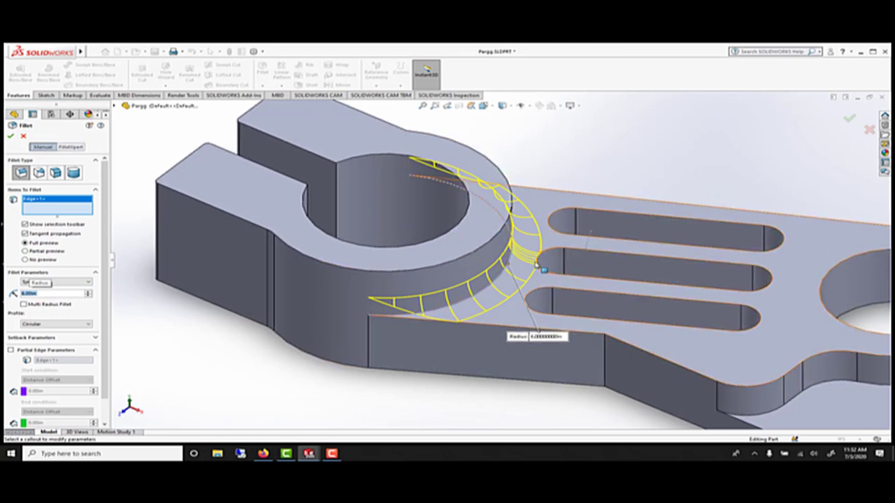
{"action": "type", "text": "1"}
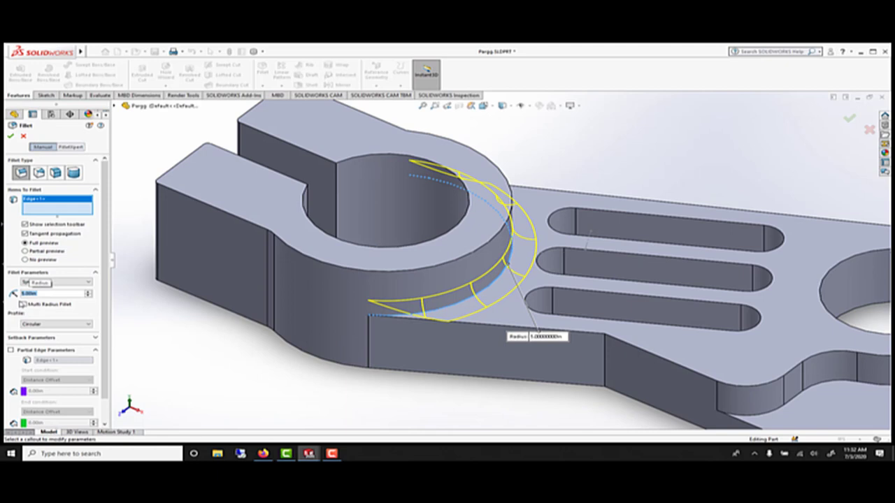
{"action": "left_click", "coordinate": [10, 135]}
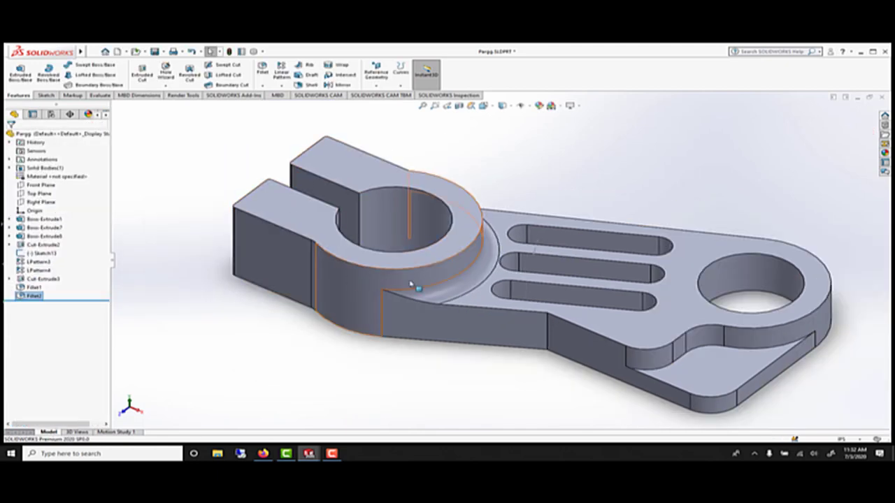
Chamfer the edges of the clamp ring and jaws' top face with a 0.39370079 in distance at 45 degrees.
{"action": "left_click", "coordinate": [265, 85]}
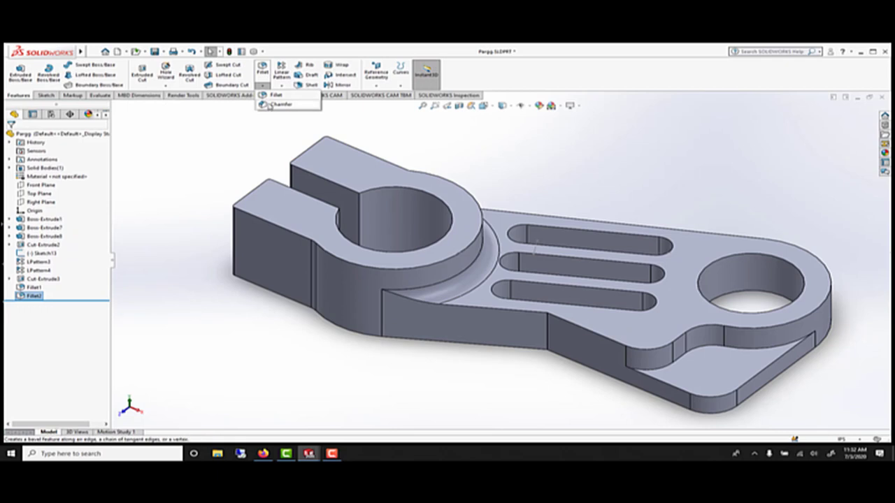
{"action": "left_click", "coordinate": [273, 104]}
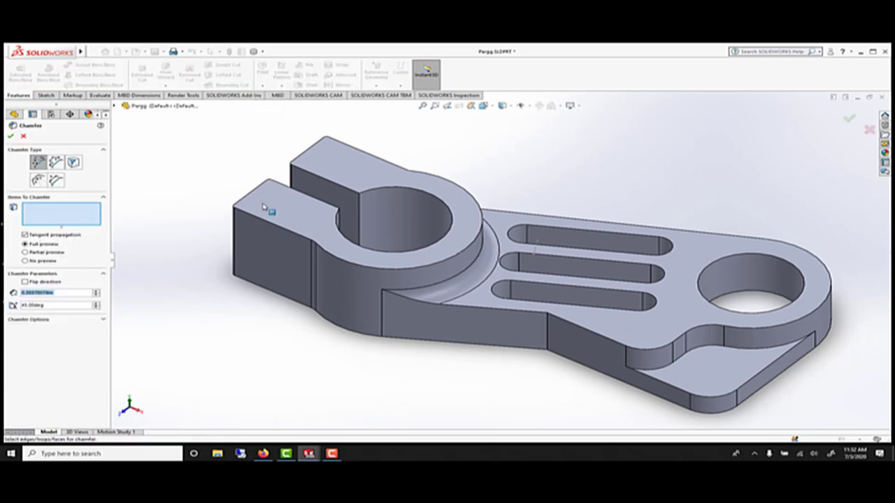
{"action": "left_click", "coordinate": [287, 206]}
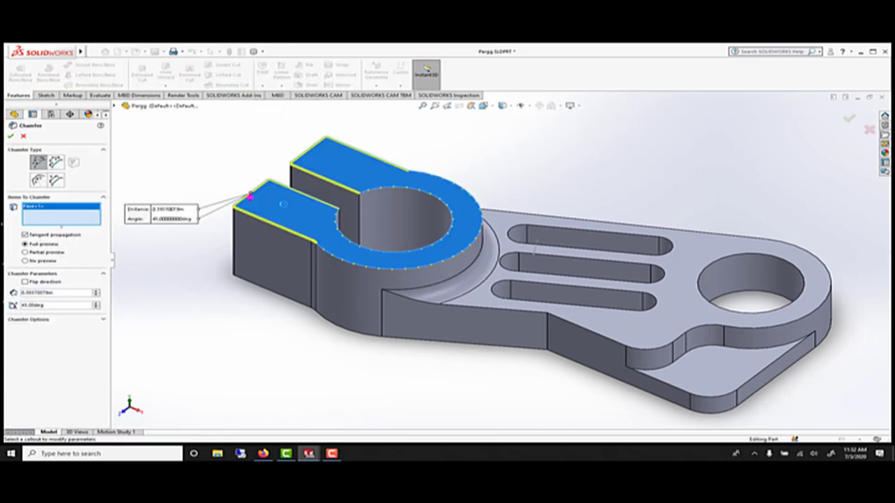
{"action": "scroll", "coordinate": [394, 245], "scroll_direction": "down", "scroll_amount": 3}
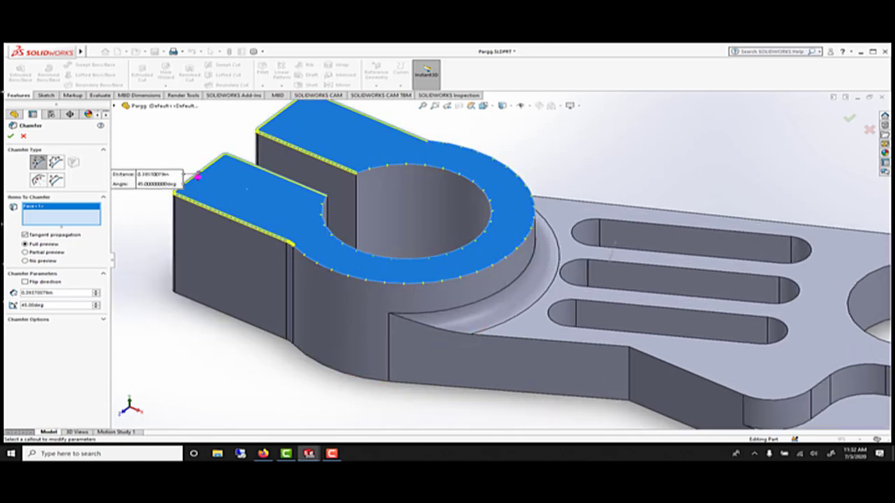
{"action": "left_click", "coordinate": [13, 137]}
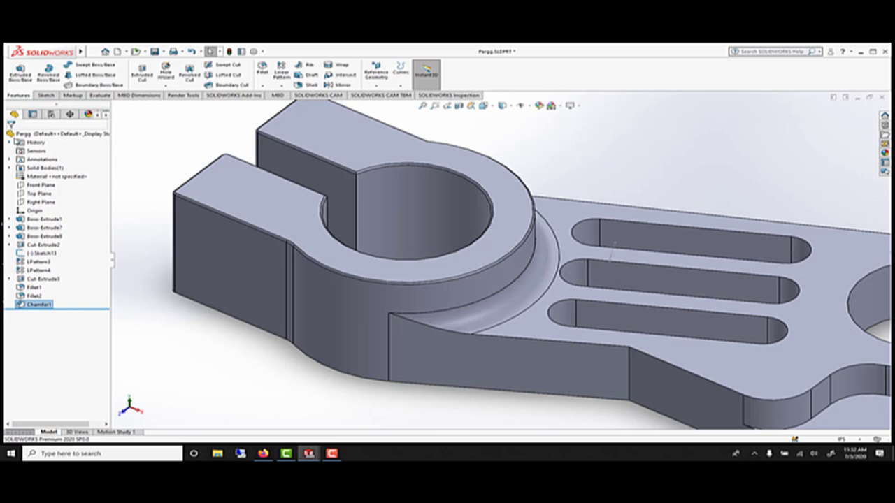
Chamfer the edges of the arm's slotted top face, including the slots and end hole, by 0.39370079 in at 45 degrees.
{"action": "scroll", "coordinate": [777, 272], "scroll_direction": "up", "scroll_amount": 3}
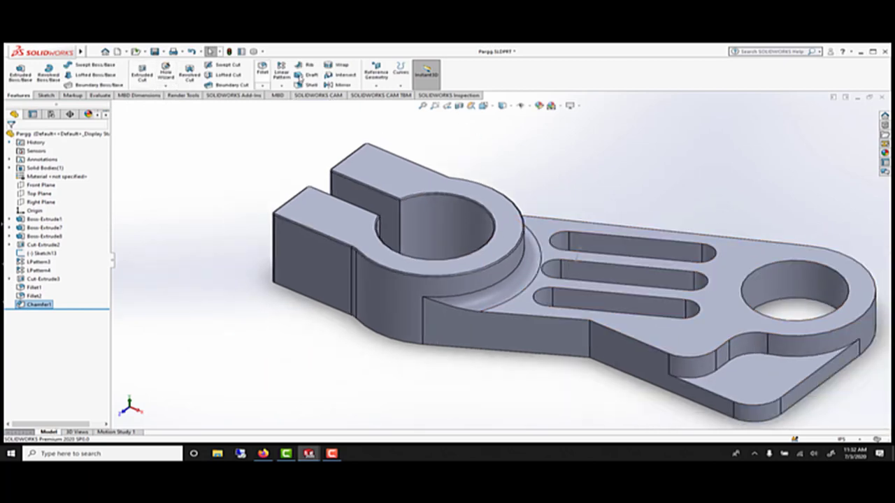
{"action": "left_click", "coordinate": [263, 87]}
{"action": "left_click", "coordinate": [274, 106]}
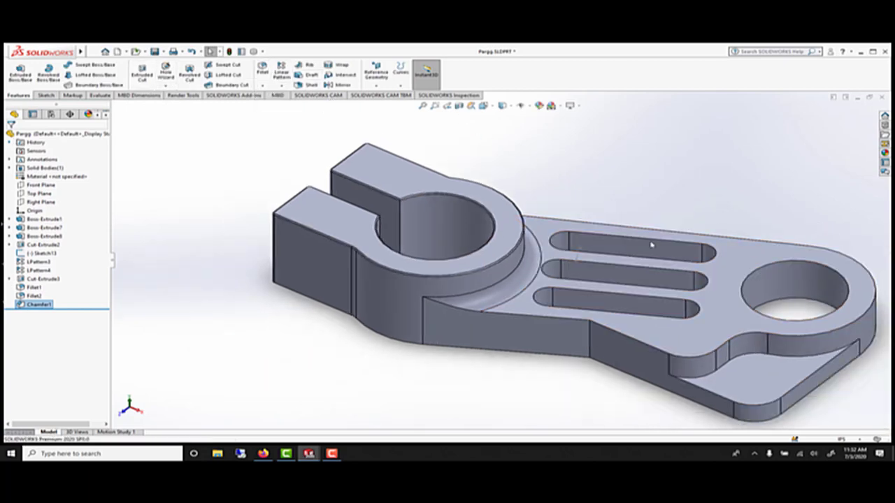
{"action": "left_click", "coordinate": [733, 283]}
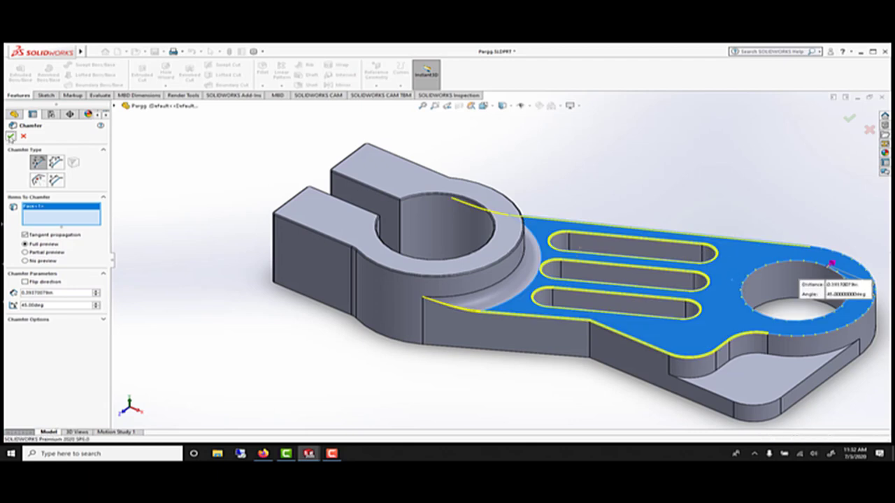
{"action": "left_click", "coordinate": [11, 137]}
Chamfer the outer top edge of the lower ledge beside the arm's rounded end by 0.39370079 in at 45 degrees, using an edge selection instead of the face.
{"action": "left_click", "coordinate": [263, 86]}
{"action": "left_click", "coordinate": [277, 105]}
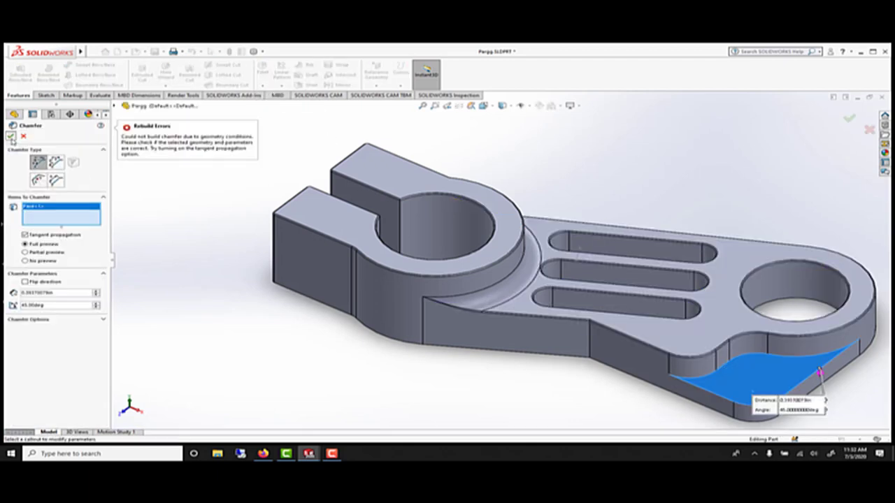
{"action": "right_click", "coordinate": [49, 208]}
{"action": "left_click", "coordinate": [77, 214]}
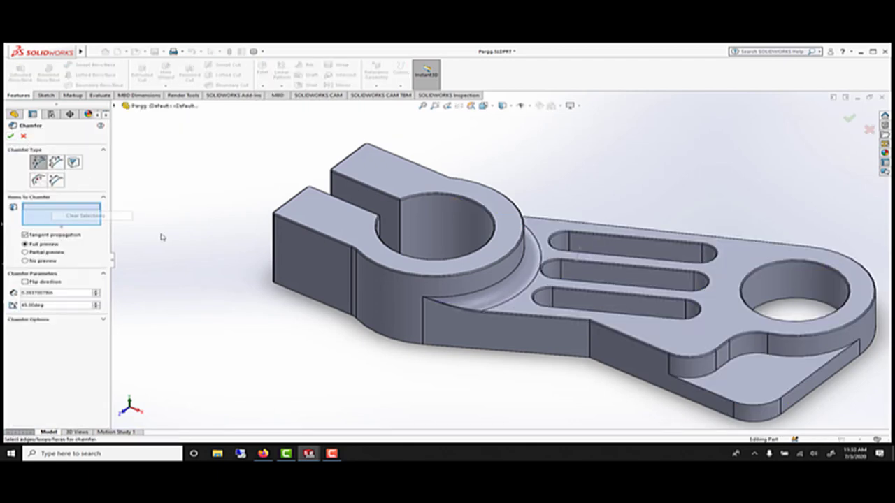
{"action": "left_click", "coordinate": [717, 398]}
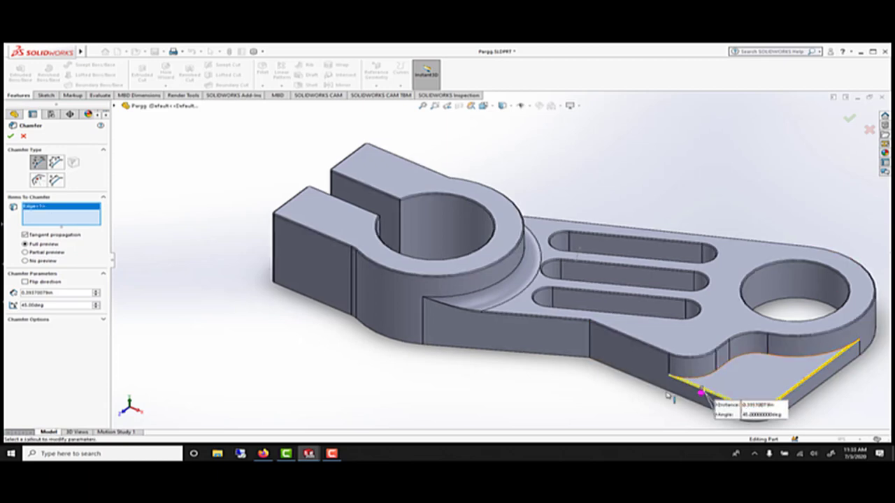
{"action": "key", "text": "Return"}
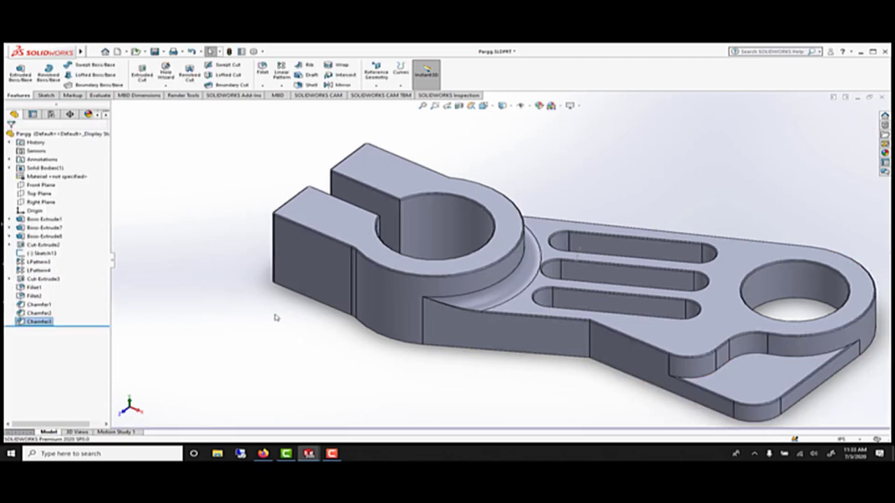
Chamfer all edges of the bracket's flat bottom face with a 0.39370079 in distance at 45 degrees.
{"action": "middle_click_drag", "start_coordinate": [399, 336], "coordinate": [453, 380]}
{"action": "left_click", "coordinate": [261, 88]}
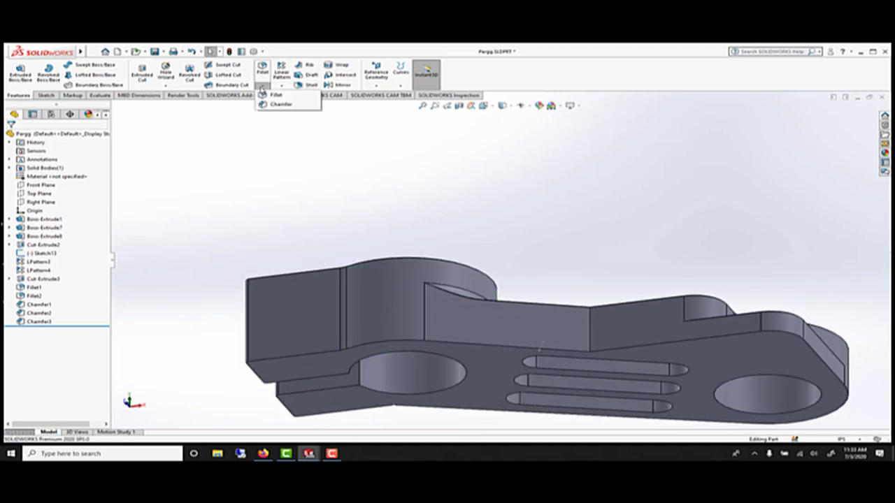
{"action": "left_click", "coordinate": [274, 104]}
{"action": "left_click", "coordinate": [310, 367]}
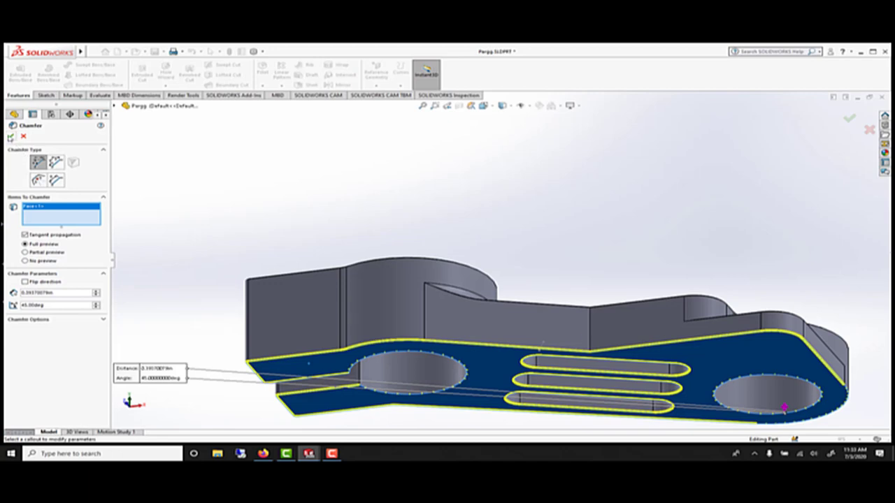
{"action": "left_click", "coordinate": [10, 137]}
{"action": "middle_click_drag", "start_coordinate": [520, 226], "coordinate": [536, 369]}
{"action": "scroll", "coordinate": [547, 368], "scroll_direction": "up", "scroll_amount": 2}
{"action": "scroll", "coordinate": [535, 353], "scroll_direction": "down", "scroll_amount": 2}
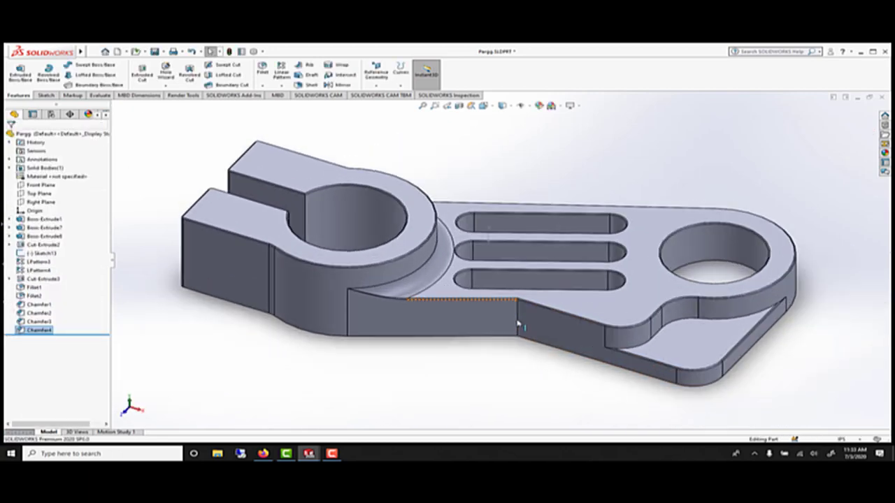
{"action": "middle_click_drag", "start_coordinate": [516, 321], "coordinate": [518, 330]}
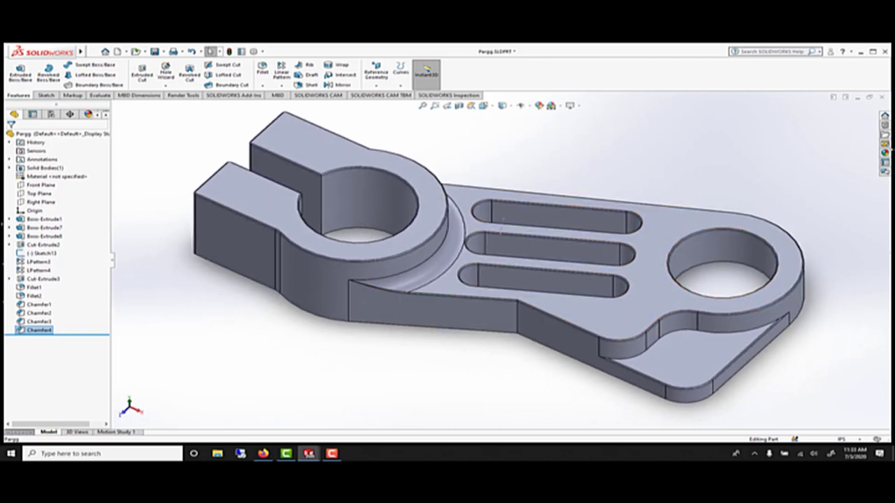
{"action": "left_click", "coordinate": [110, 51]}
{"action": "mouse_move", "coordinate": [158, 95]}
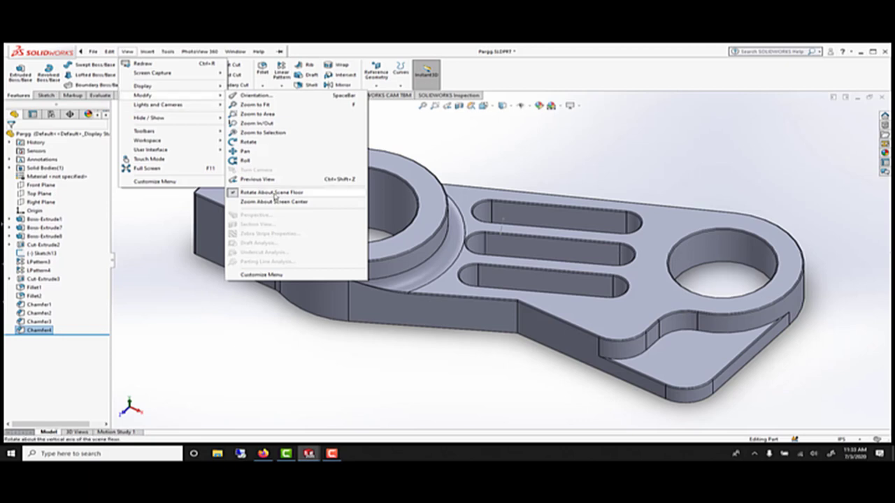
{"action": "left_click", "coordinate": [581, 107]}
{"action": "left_click", "coordinate": [594, 136]}
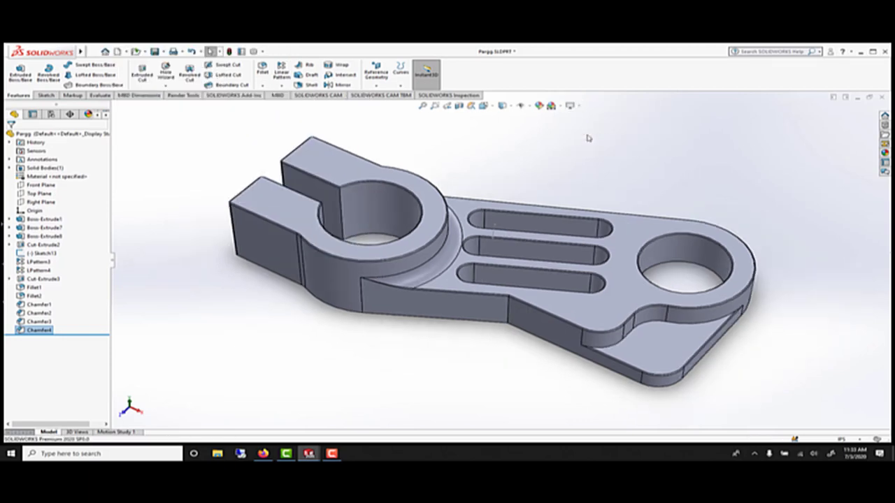
Apply the red soft touch plastic appearance from the Plastic > Soft Touch library to the whole part.
{"action": "left_click", "coordinate": [885, 154]}
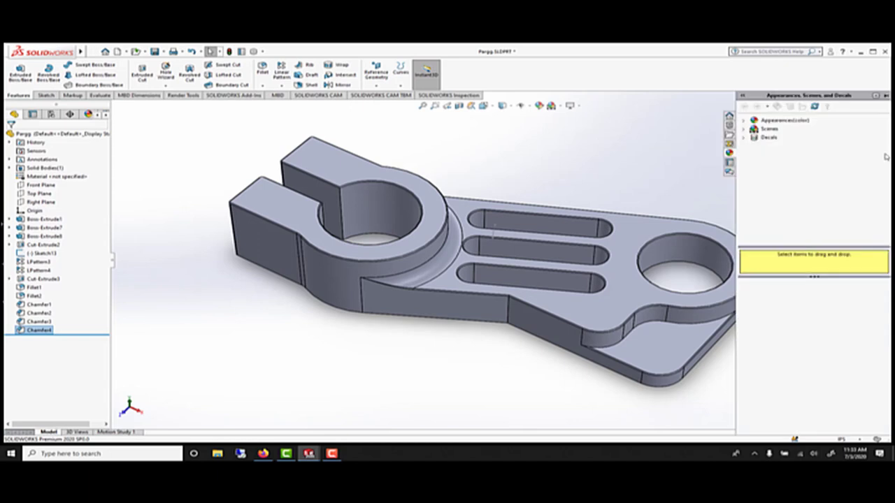
{"action": "left_click", "coordinate": [745, 121]}
{"action": "left_click", "coordinate": [757, 130]}
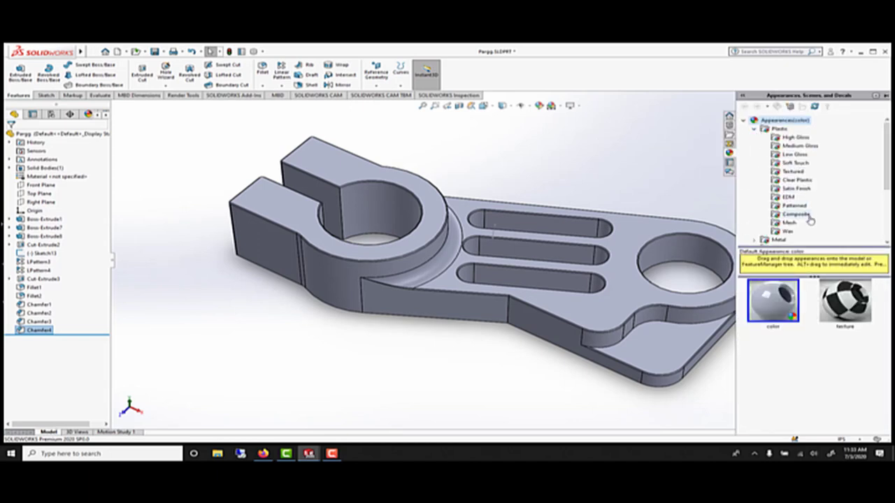
{"action": "left_click", "coordinate": [794, 163]}
{"action": "scroll", "coordinate": [790, 335], "scroll_direction": "down", "scroll_amount": 2}
{"action": "left_click", "coordinate": [788, 339]}
{"action": "left_click_drag", "start_coordinate": [788, 339], "coordinate": [643, 290]}
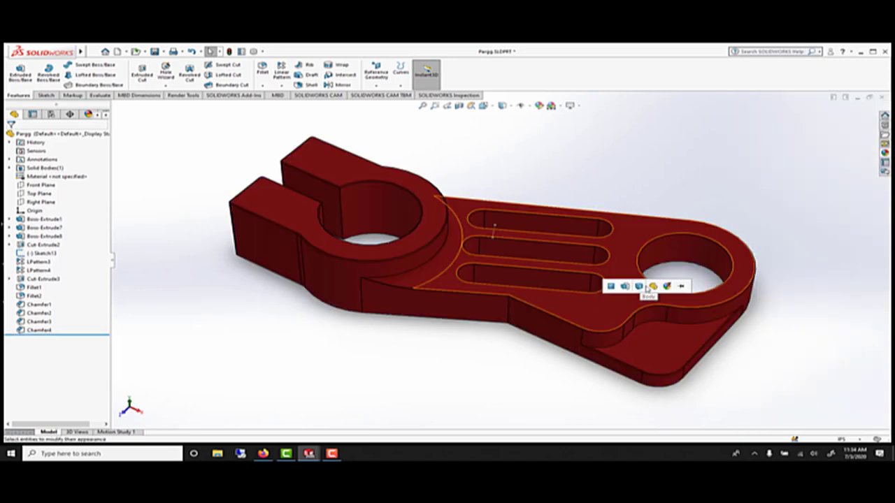
{"action": "left_click", "coordinate": [652, 287]}
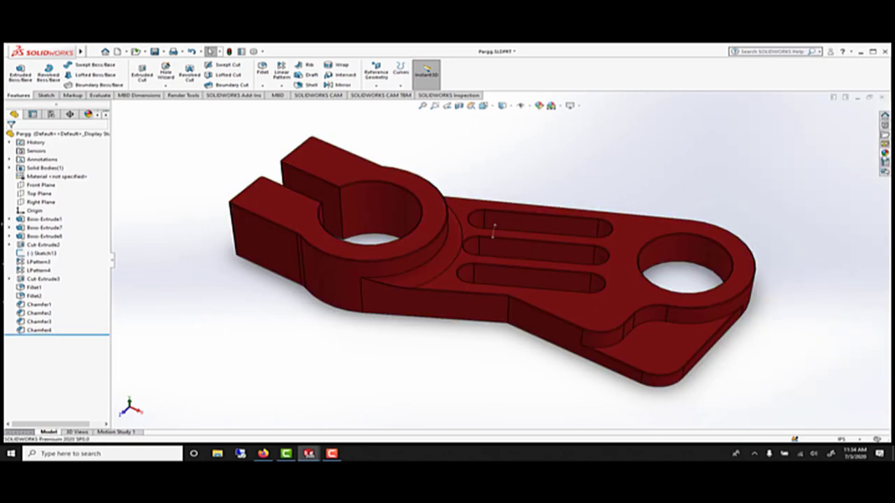
Apply a scene with a beige background to the model from the Basic Scenes library.
{"action": "left_click", "coordinate": [884, 155]}
{"action": "scroll", "coordinate": [804, 162], "scroll_direction": "down", "scroll_amount": 4}
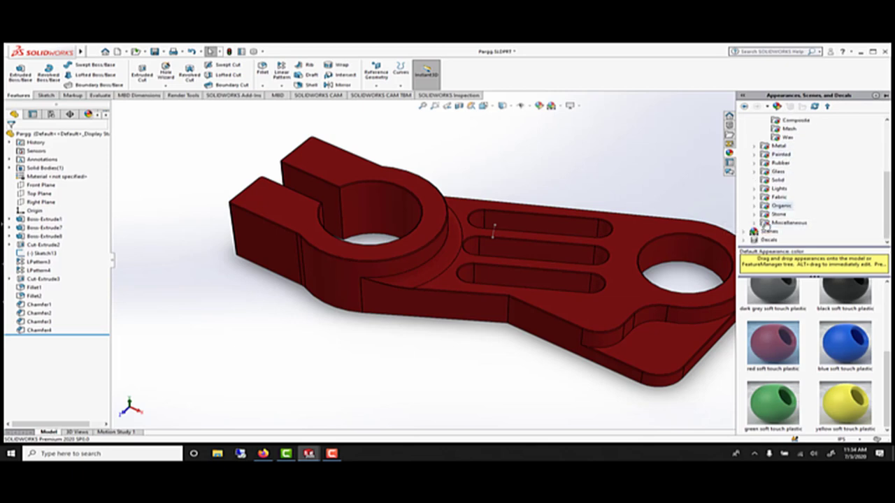
{"action": "left_click", "coordinate": [745, 231]}
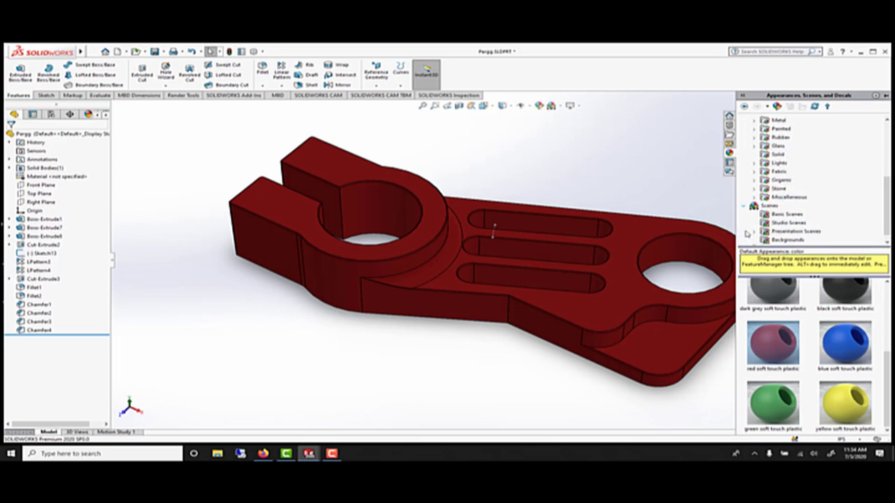
{"action": "left_click", "coordinate": [785, 214]}
{"action": "double_click", "coordinate": [761, 306]}
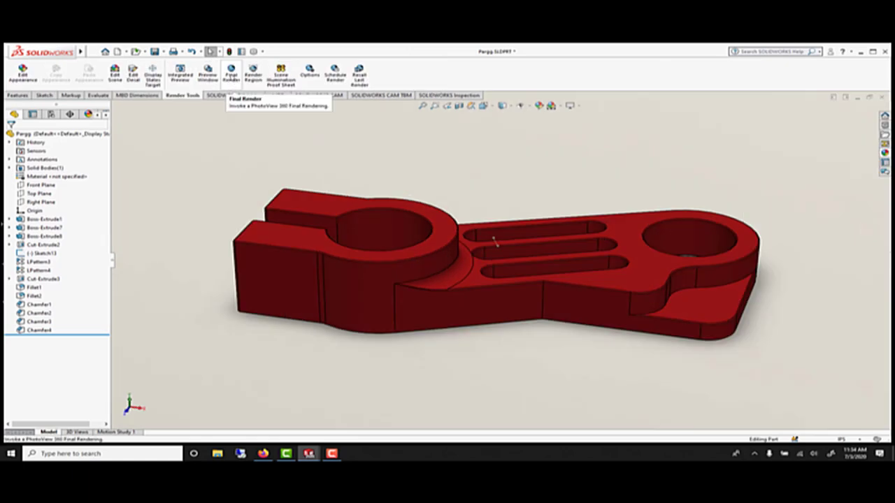
Run a PhotoView 360 final render of the bracket and open the zoom choices for the rendered image.
{"action": "left_click", "coordinate": [231, 76]}
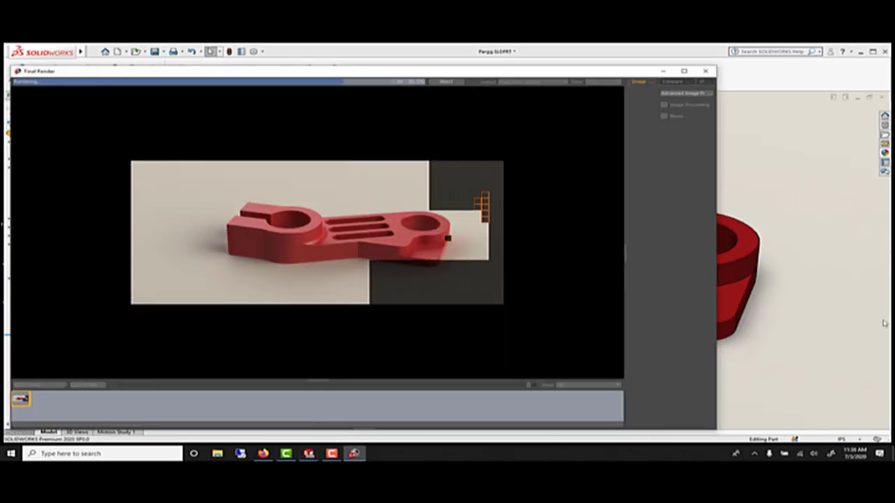
{"action": "left_click", "coordinate": [594, 82]}
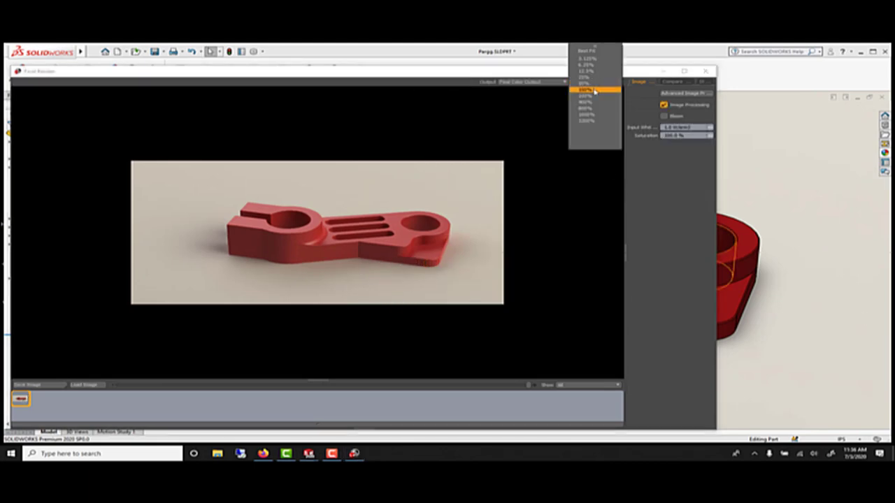